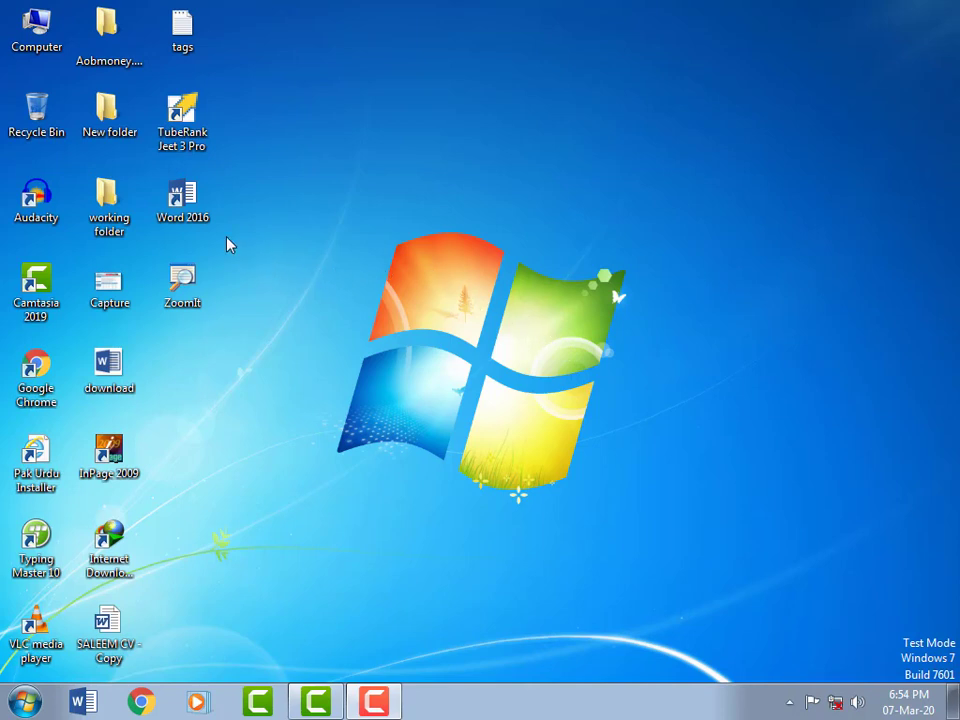
# Open Word 2016 and create a blank document
pyautogui.doubleClick(199, 216)
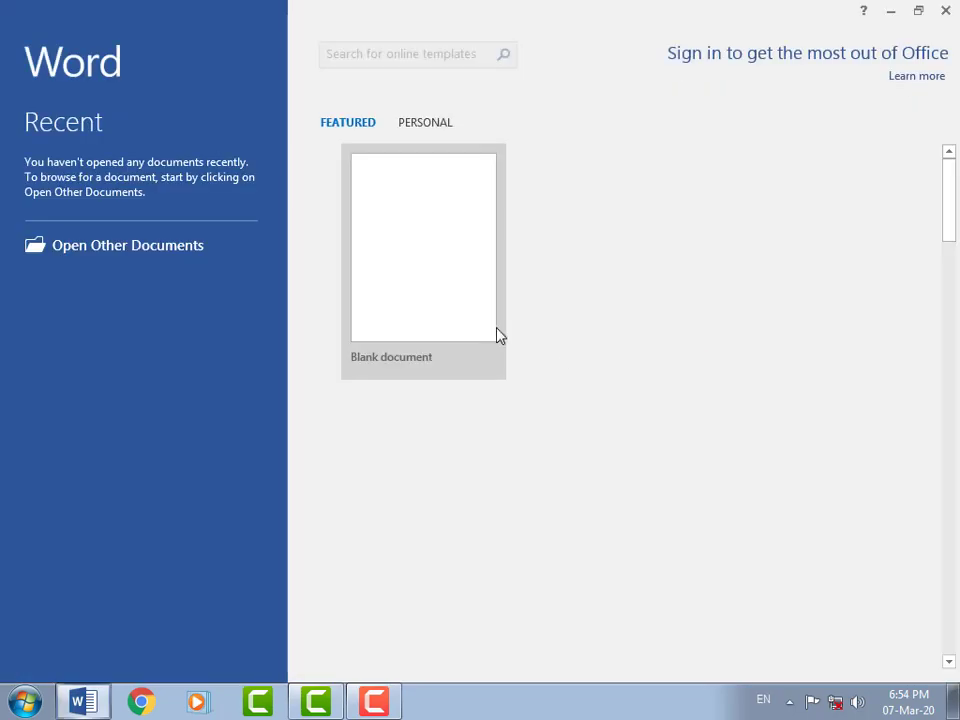
pyautogui.click(660, 534)
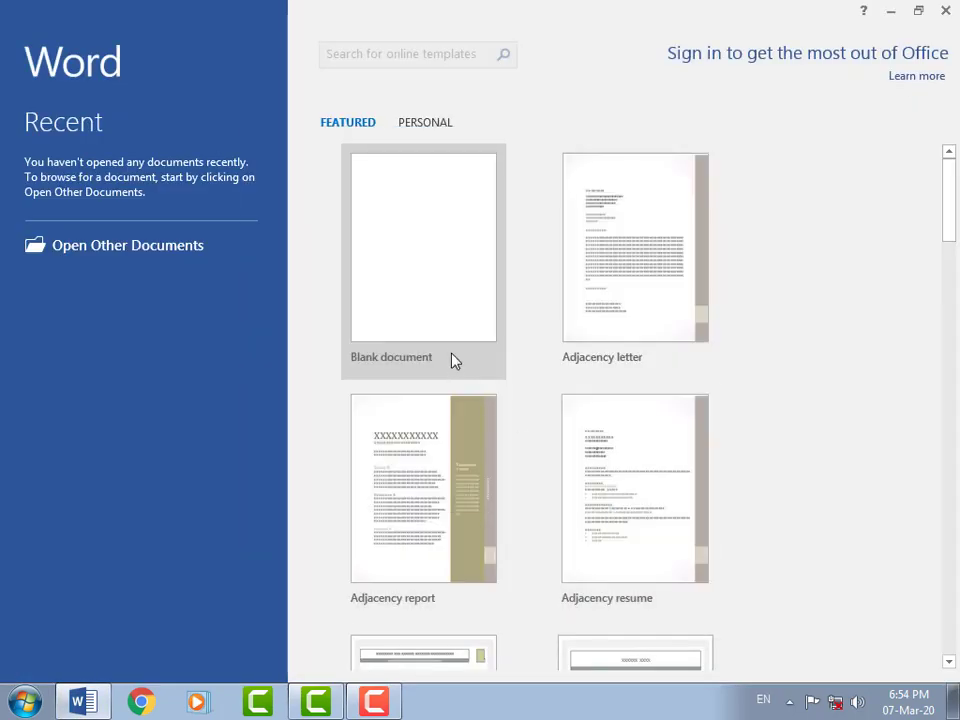
pyautogui.click(452, 356)
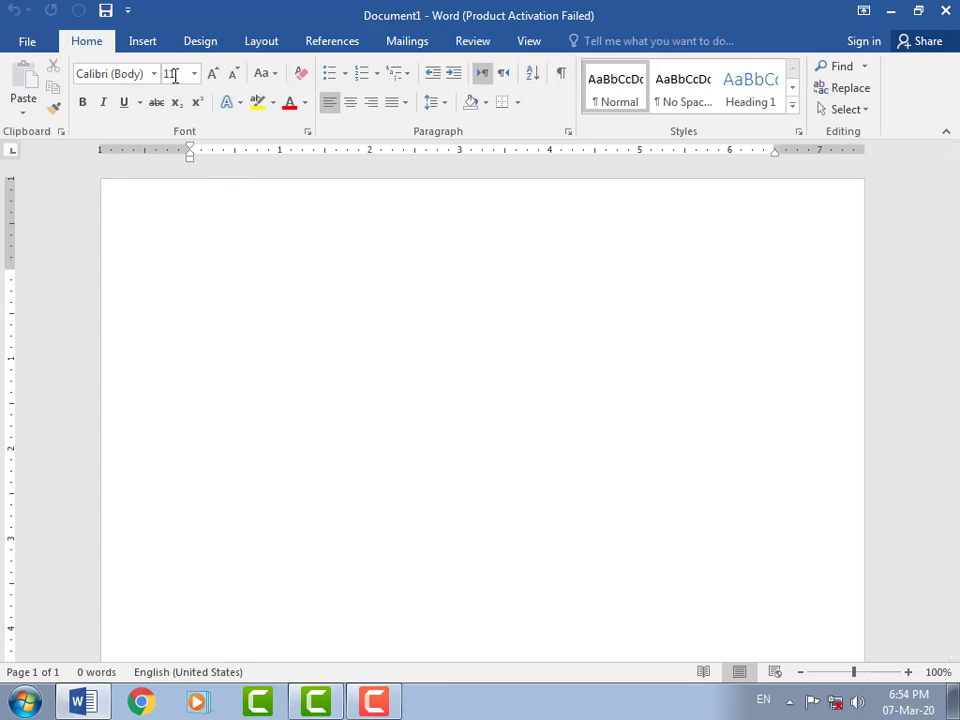
# Insert a table with seven columns and six rows into the blank document
pyautogui.click(143, 41)
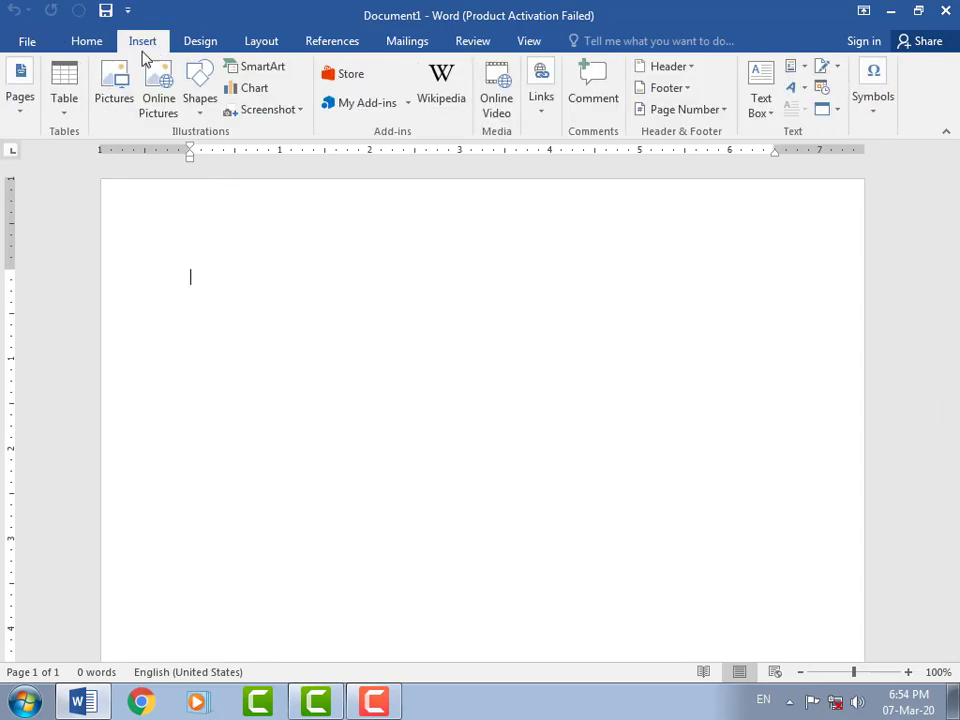
pyautogui.click(67, 116)
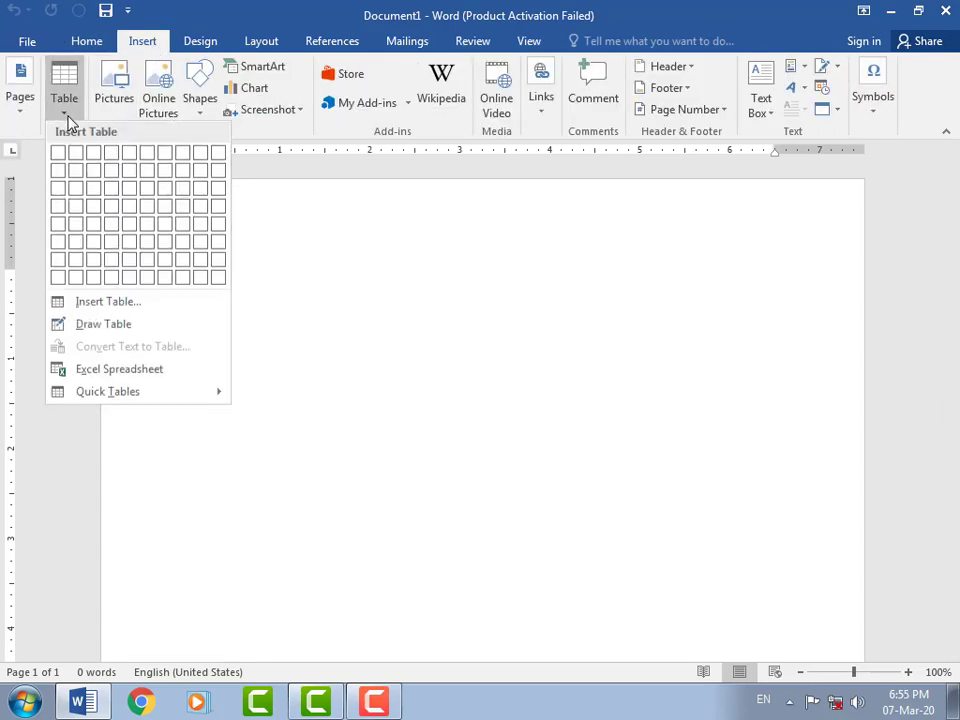
pyautogui.click(174, 248)
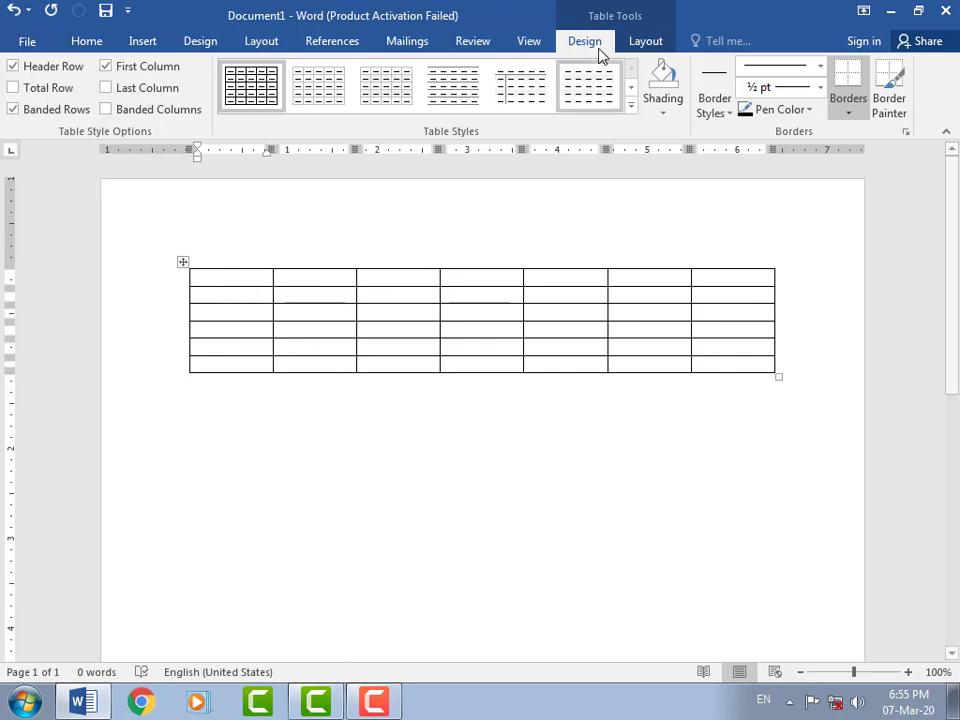
# Apply the orange grid table style with a solid header row, solid first column and banded body rows to the table
pyautogui.click(143, 42)
pyautogui.click(68, 110)
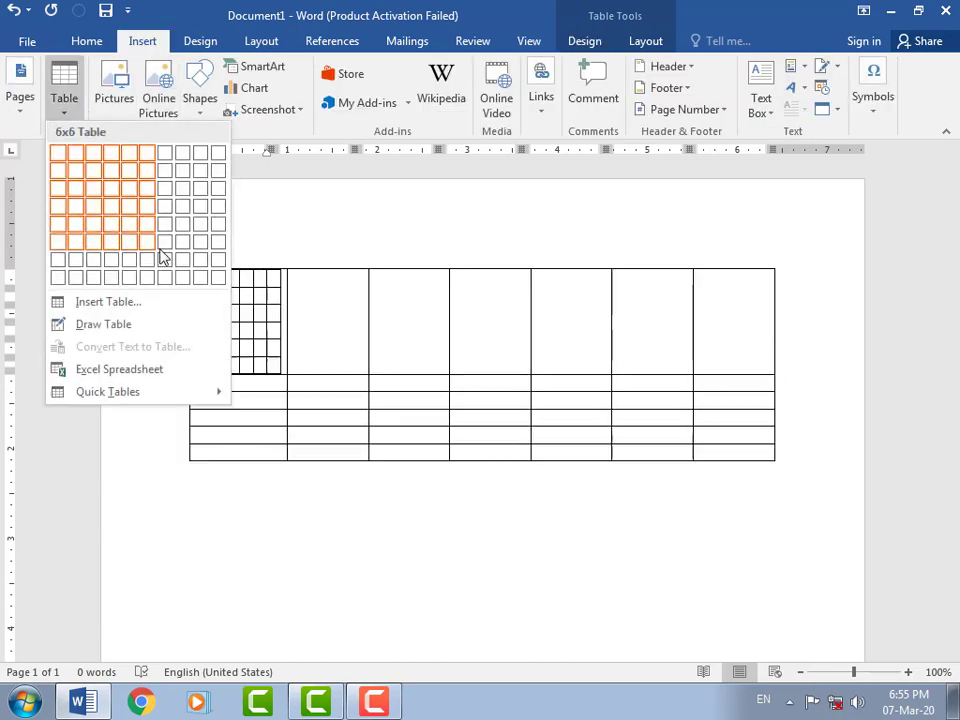
pyautogui.click(588, 44)
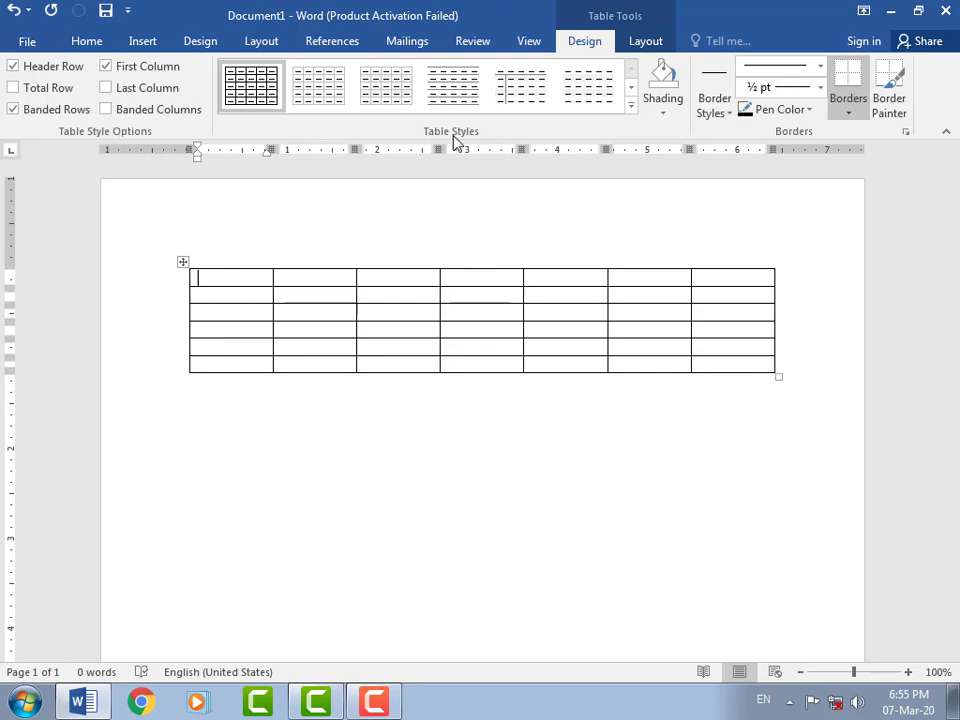
pyautogui.click(631, 108)
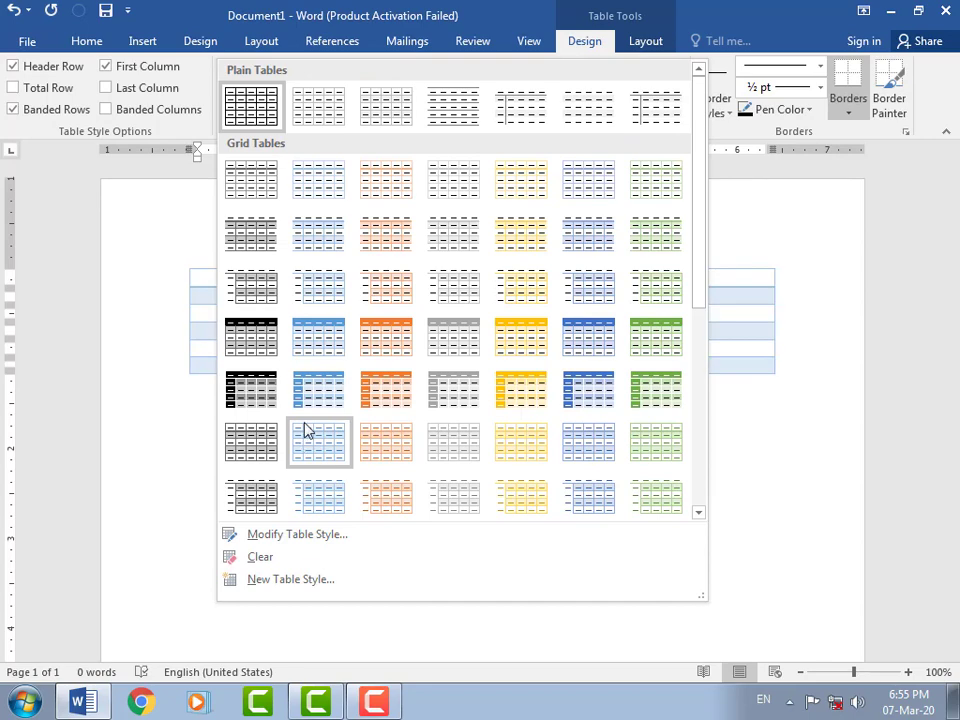
pyautogui.click(383, 398)
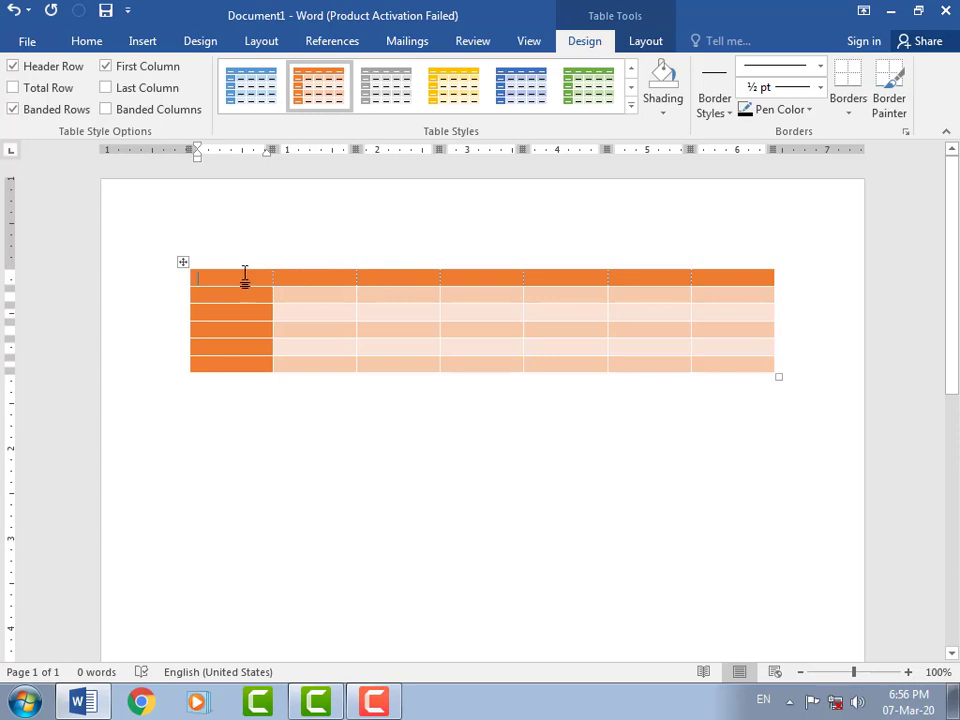
# Try out the table style options by switching Header Row off and on again, and Total Row on and off again
pyautogui.click(13, 66)
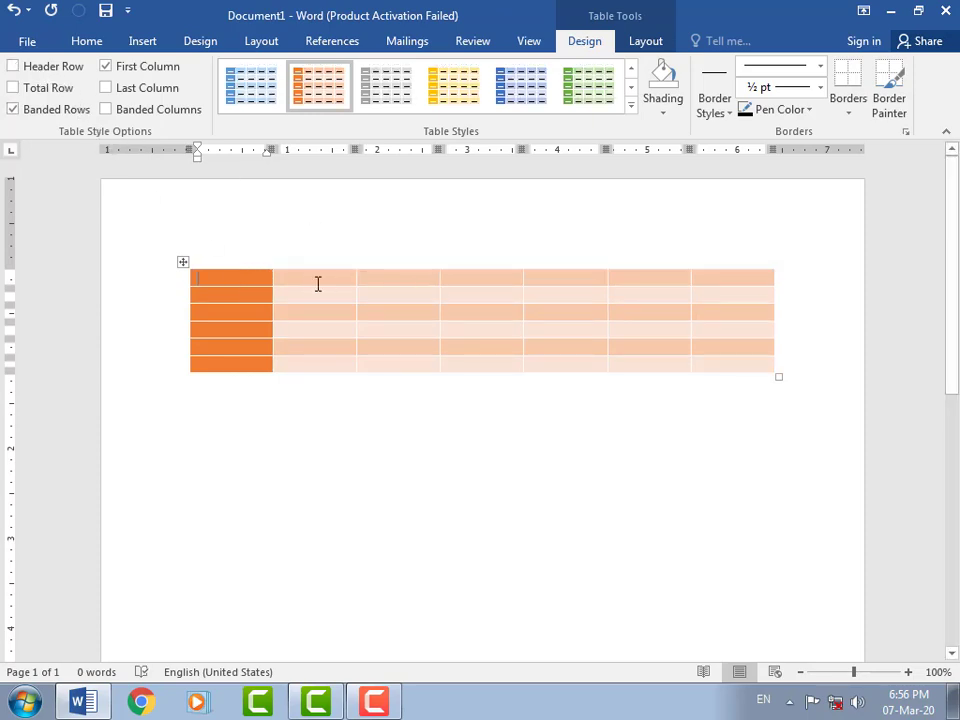
pyautogui.click(13, 66)
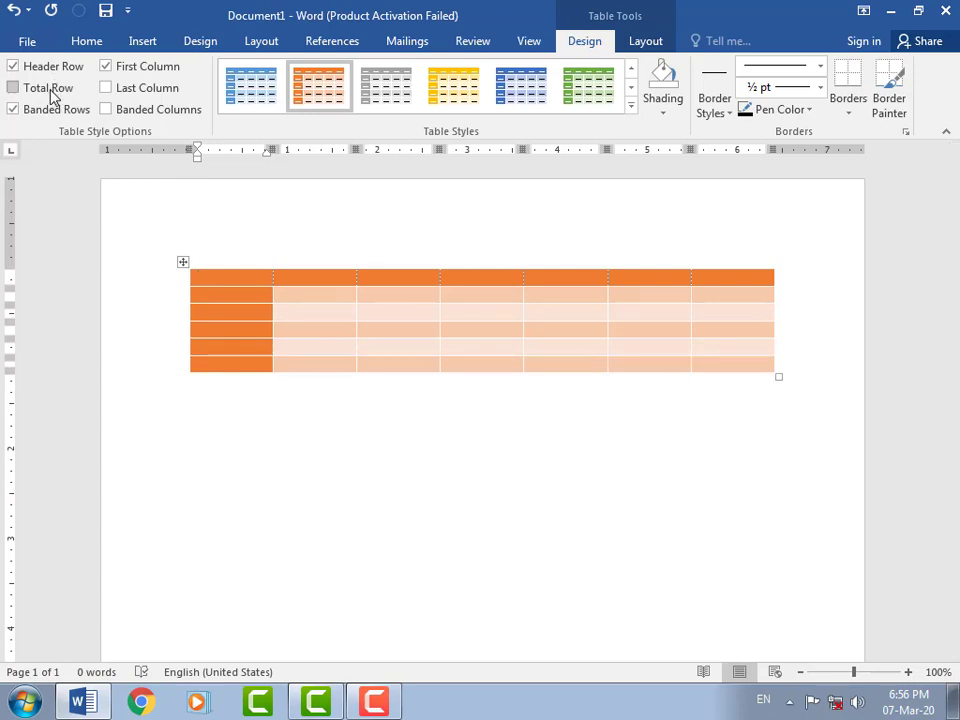
pyautogui.click(12, 88)
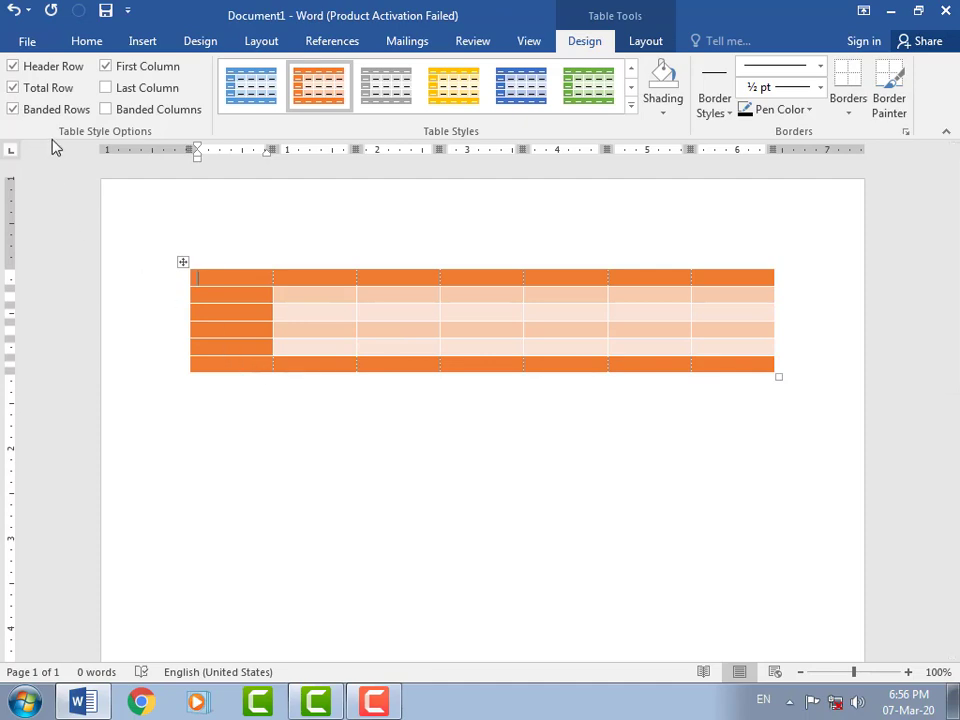
pyautogui.click(40, 90)
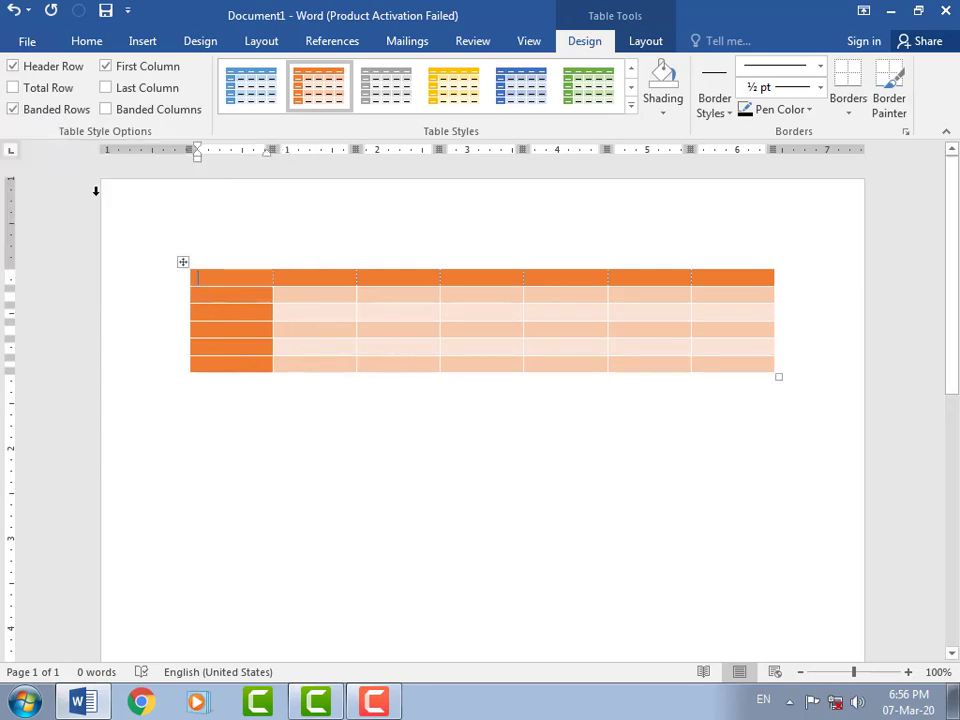
# Switch Banded Rows off and on again, and do the same with First Column, to compare the table's formatting
pyautogui.click(42, 116)
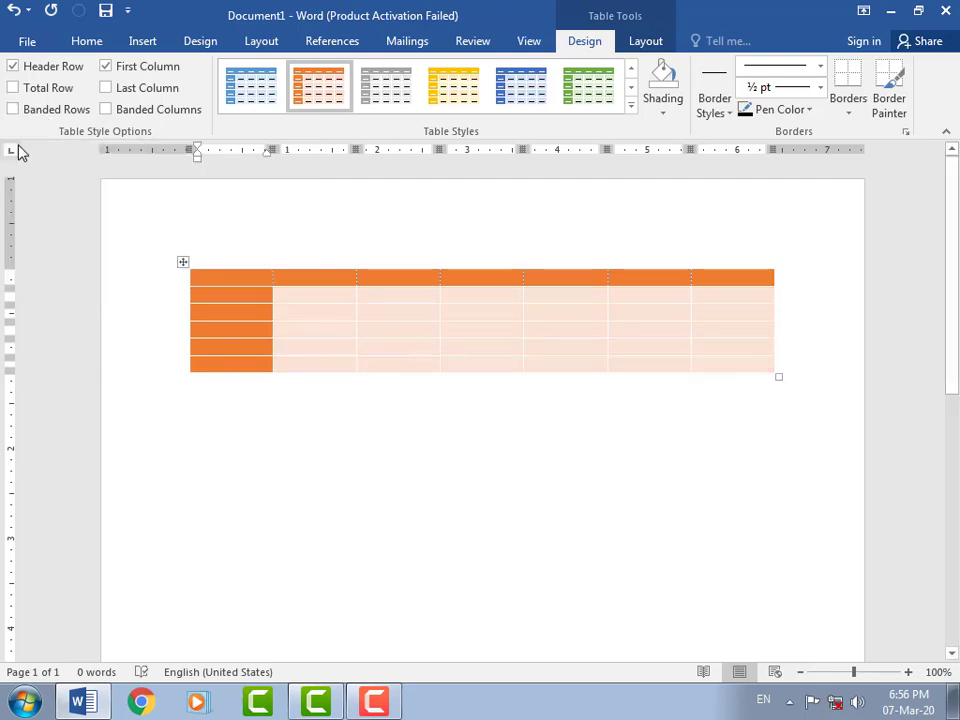
pyautogui.click(32, 110)
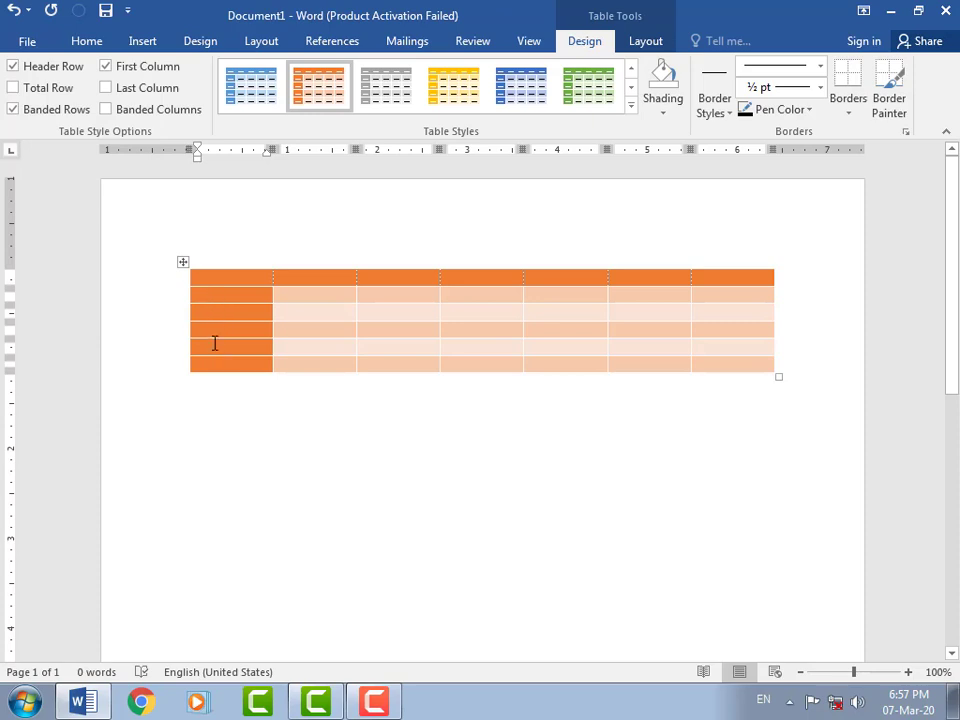
pyautogui.click(106, 67)
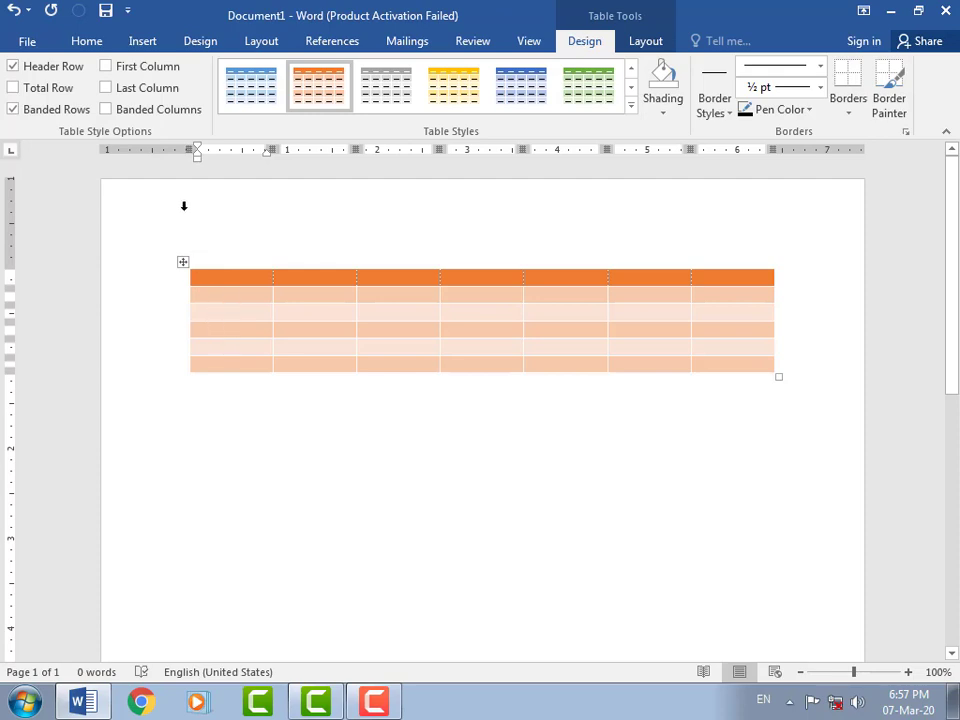
pyautogui.click(128, 70)
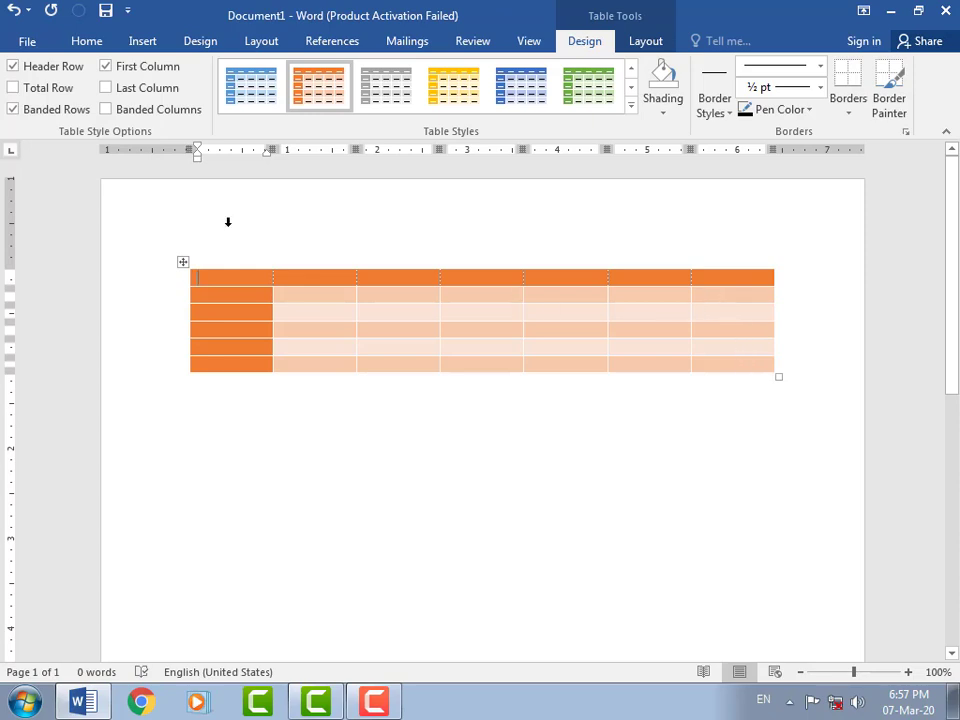
# Enable the Last Column and Banded Columns style options for the orange table
pyautogui.click(123, 93)
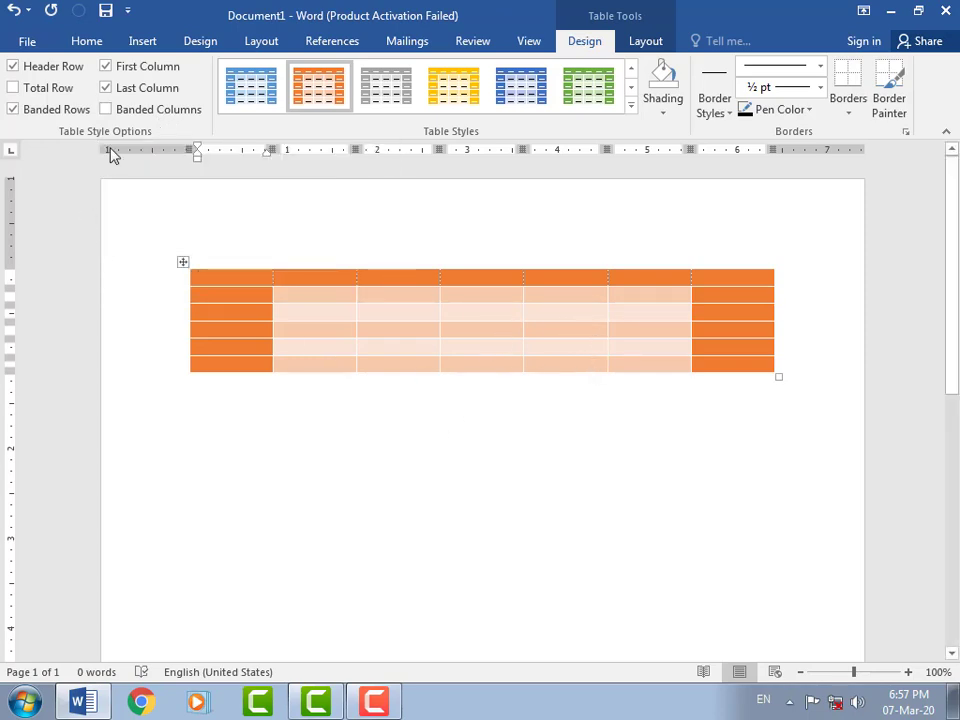
pyautogui.click(105, 109)
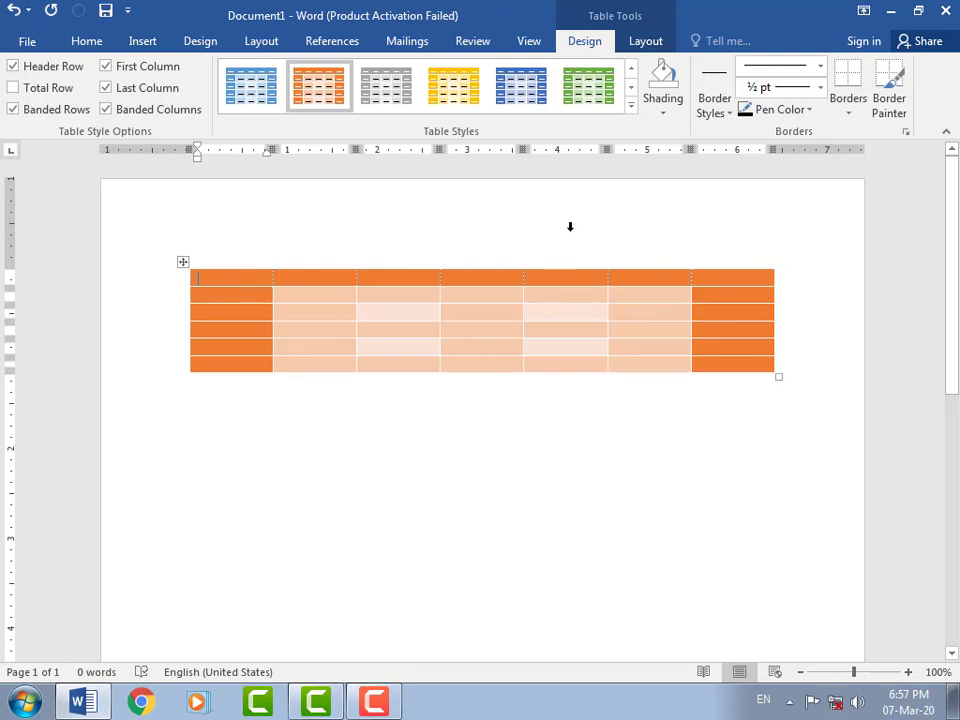
# Delete the orange table and insert a new plain table with five columns and seven rows
pyautogui.hotkey('ctrl', 'a')
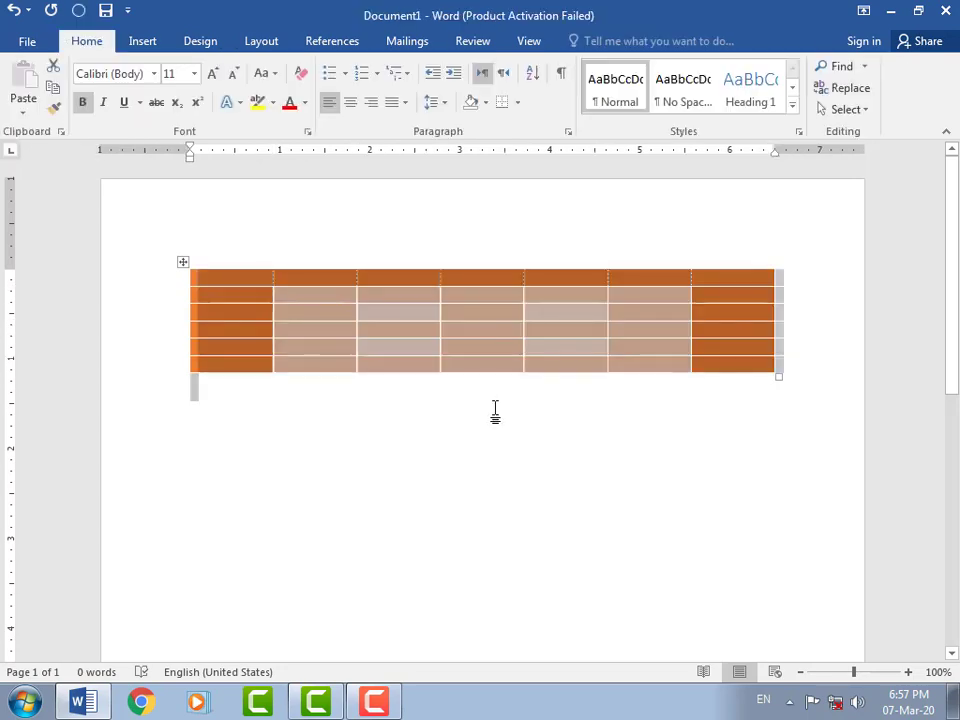
pyautogui.press('Delete')
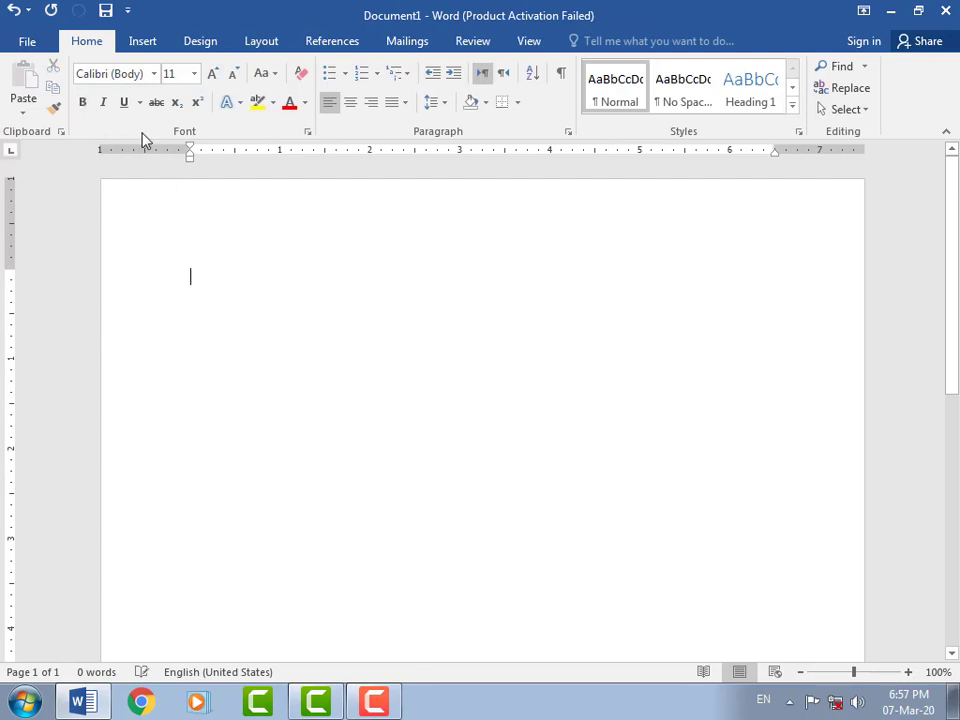
pyautogui.click(144, 42)
pyautogui.click(65, 118)
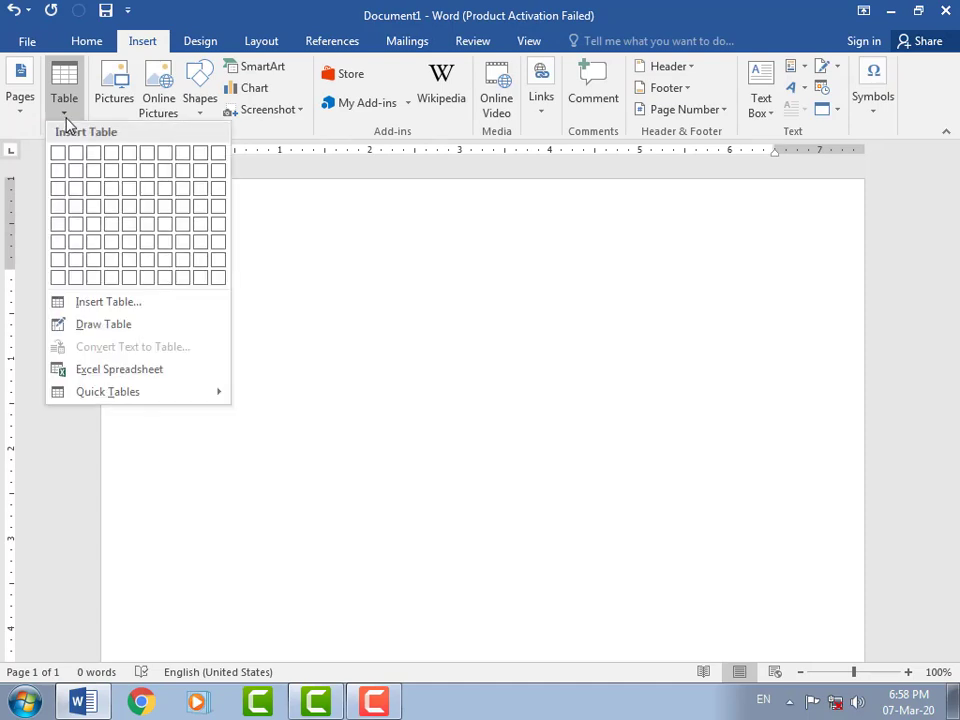
pyautogui.click(139, 270)
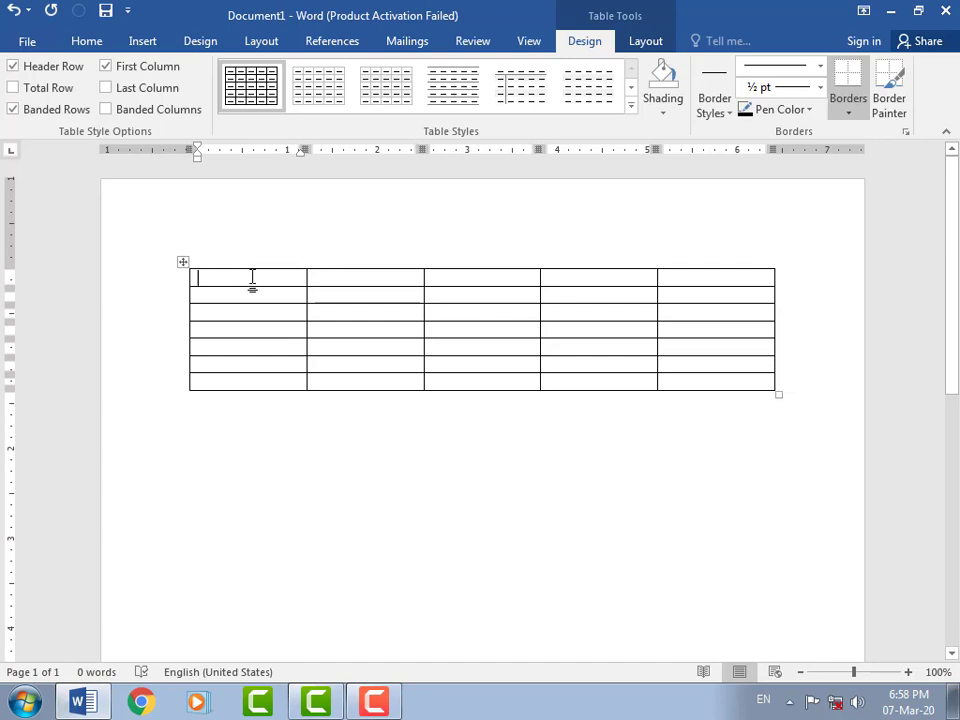
# Shade the table's first cell light blue and the second cell in the top row a paler blue
pyautogui.click(666, 115)
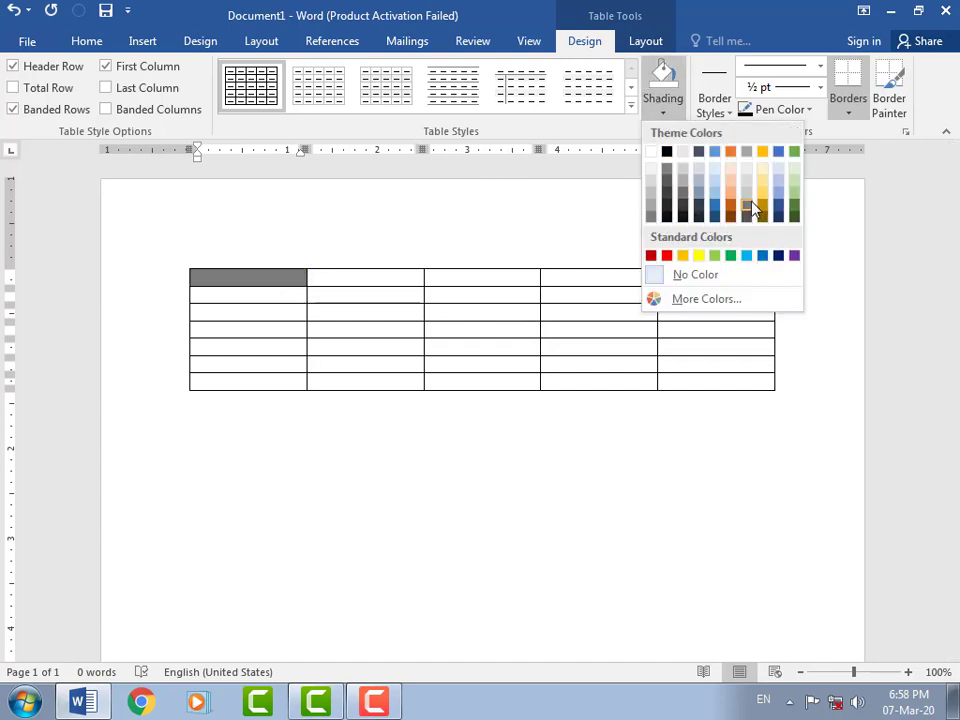
pyautogui.click(713, 196)
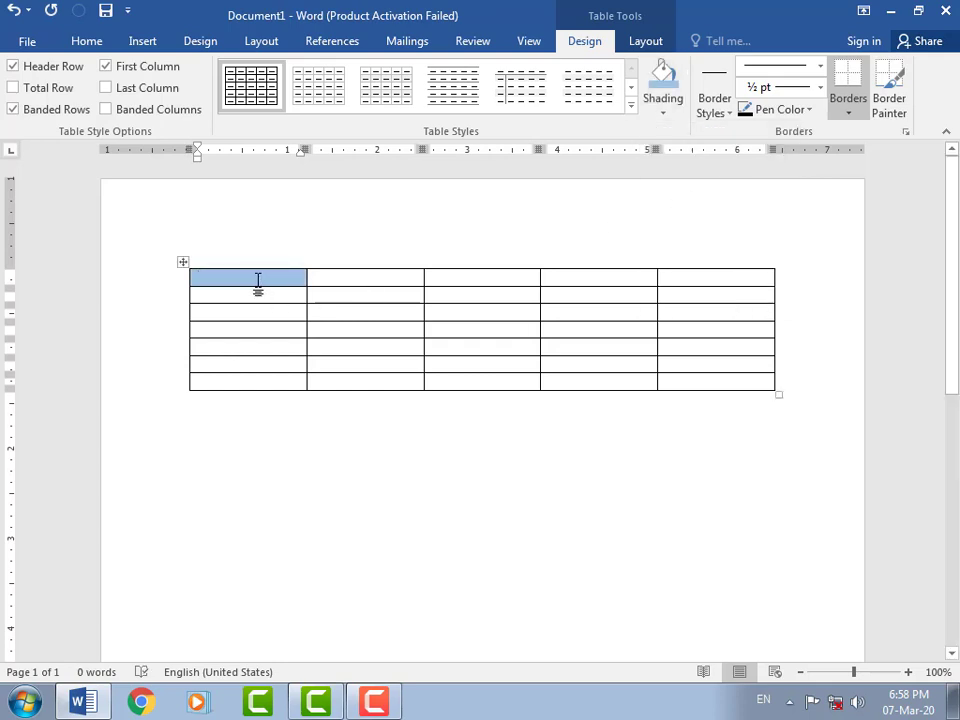
pyautogui.click(352, 276)
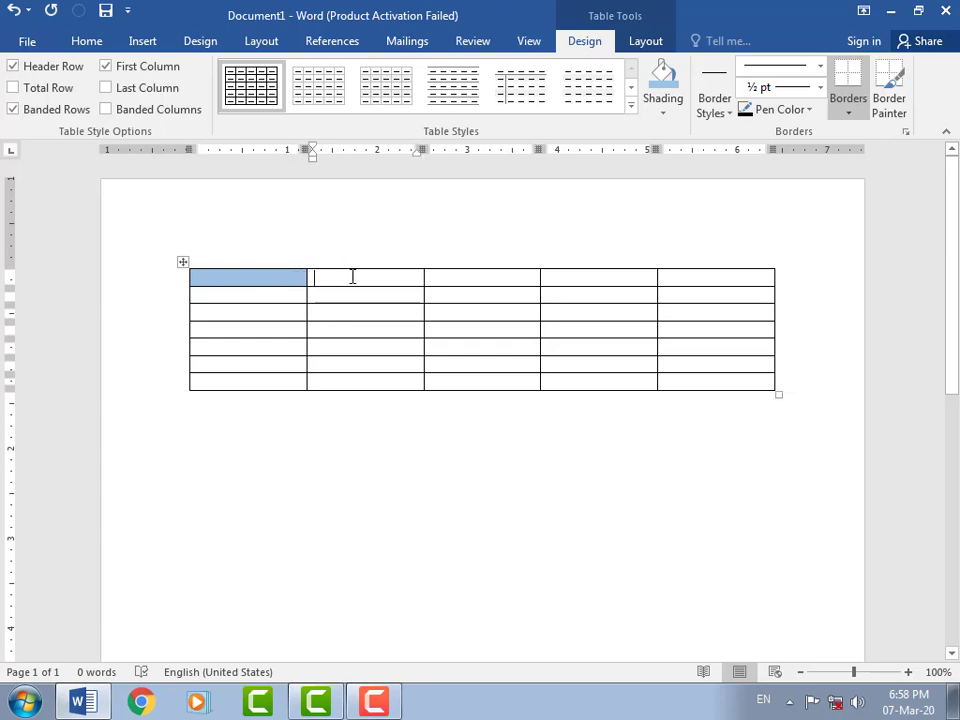
pyautogui.click(665, 115)
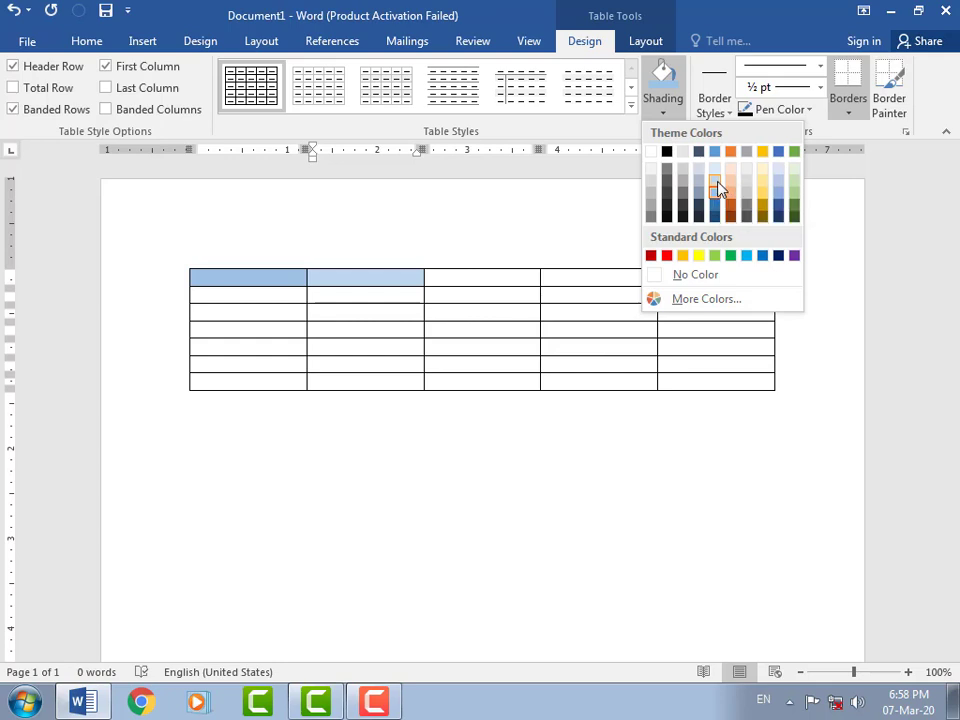
pyautogui.click(718, 190)
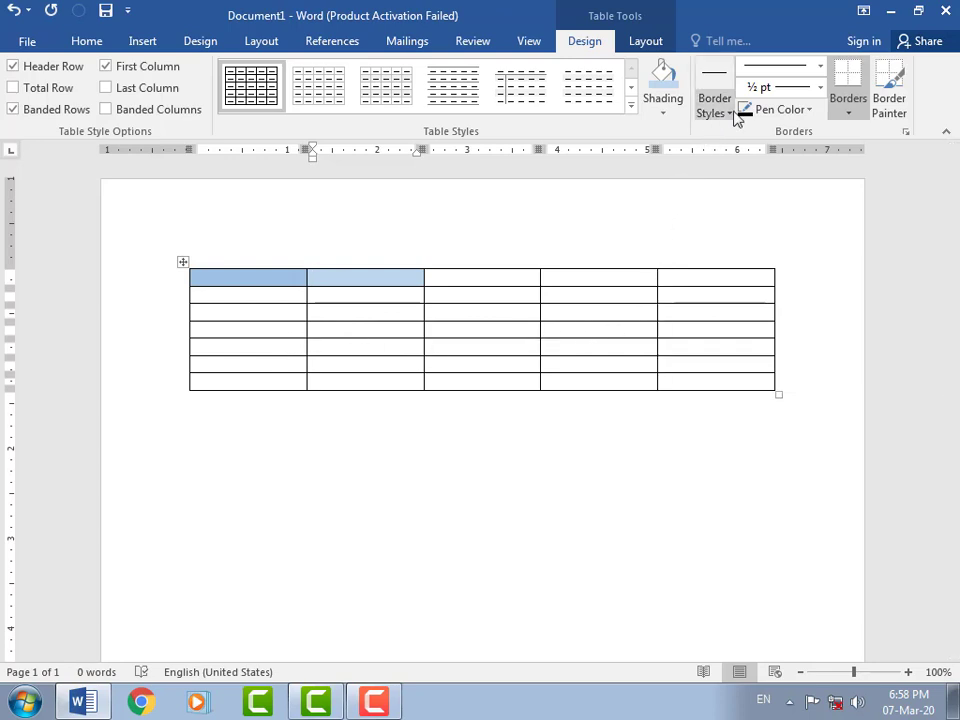
# Paint an orange double-line border along the top of the last three columns and under rows three to five in the last column
pyautogui.click(727, 113)
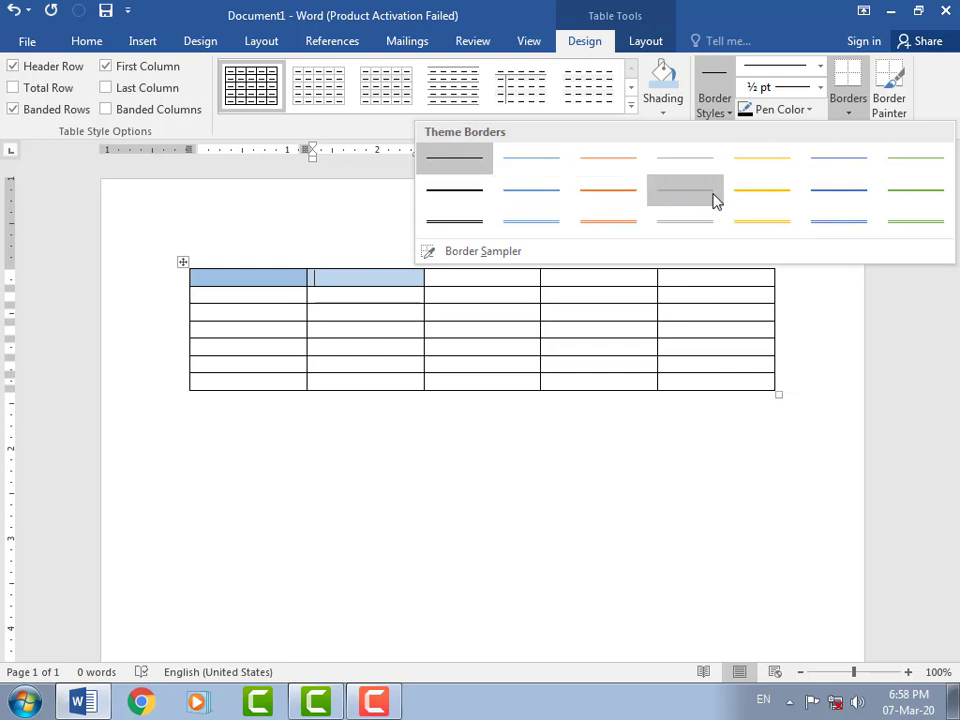
pyautogui.click(602, 226)
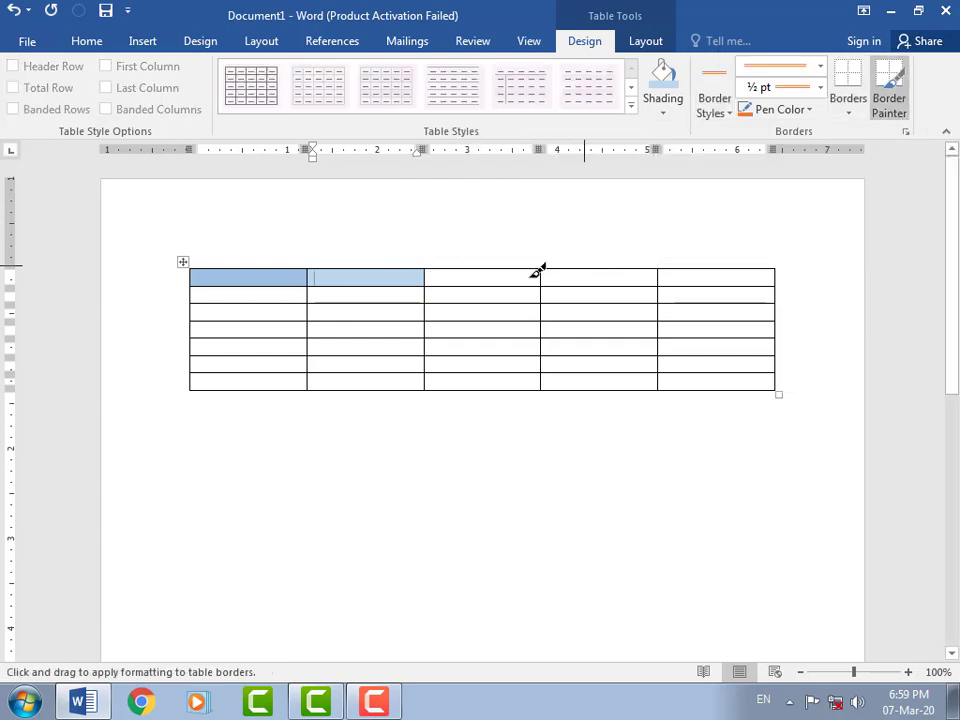
pyautogui.moveTo(492, 267)
pyautogui.mouseDown()
pyautogui.moveTo(710, 268)
pyautogui.moveTo(714, 276)
pyautogui.mouseUp()
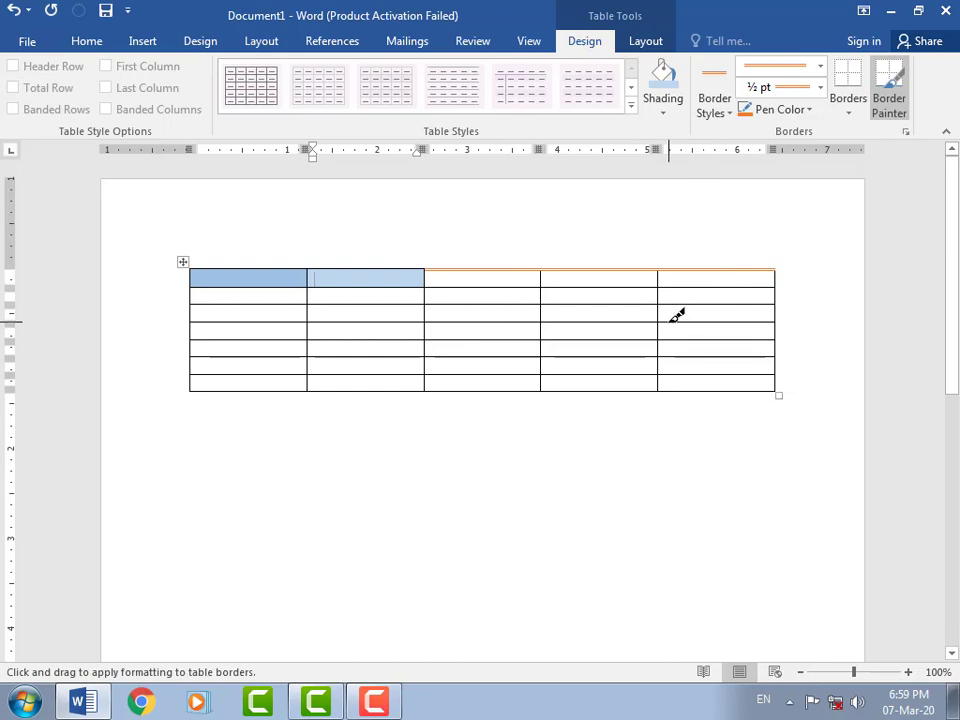
pyautogui.click(688, 322)
pyautogui.click(700, 341)
pyautogui.click(705, 359)
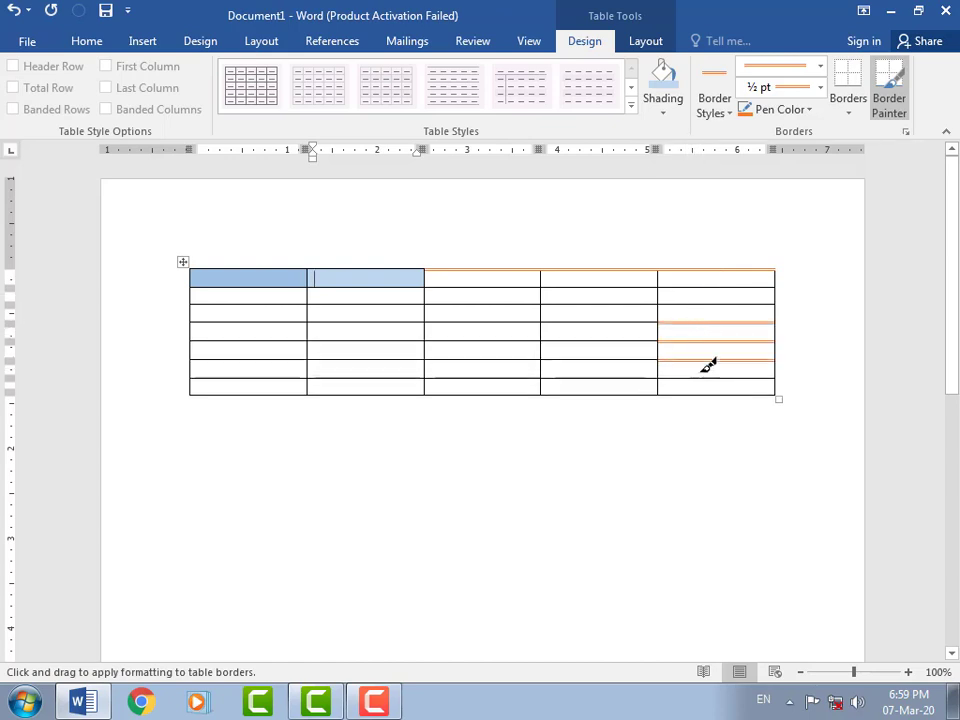
# Set the border pen to a triple line, 2 ¼ pt wide, in dark orange
pyautogui.click(819, 66)
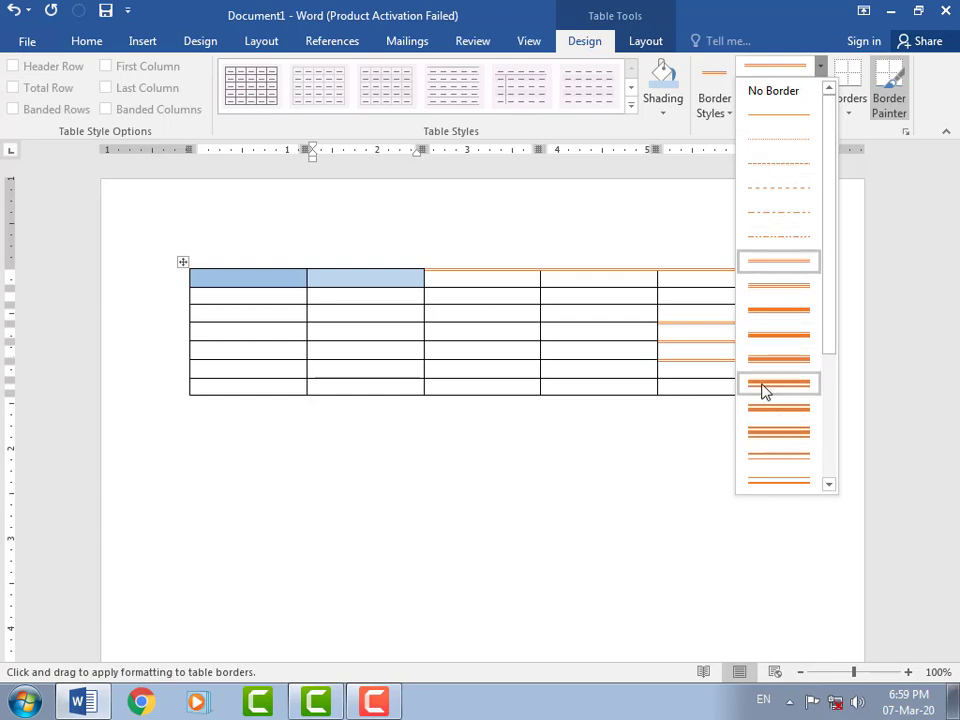
pyautogui.scroll(-2, 762, 386)
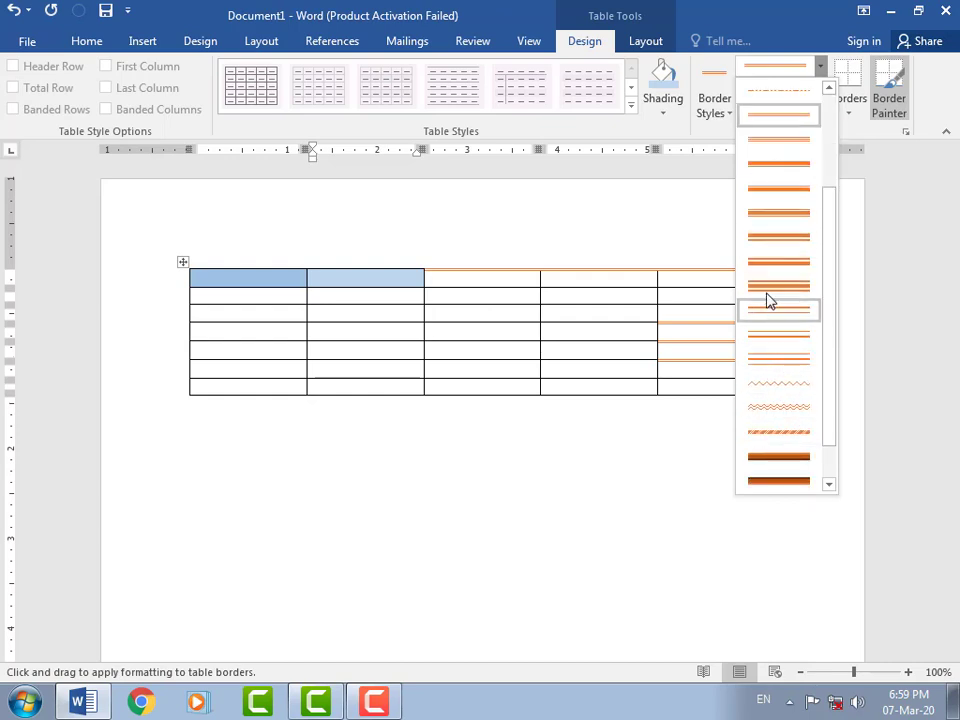
pyautogui.scroll(3, 781, 281)
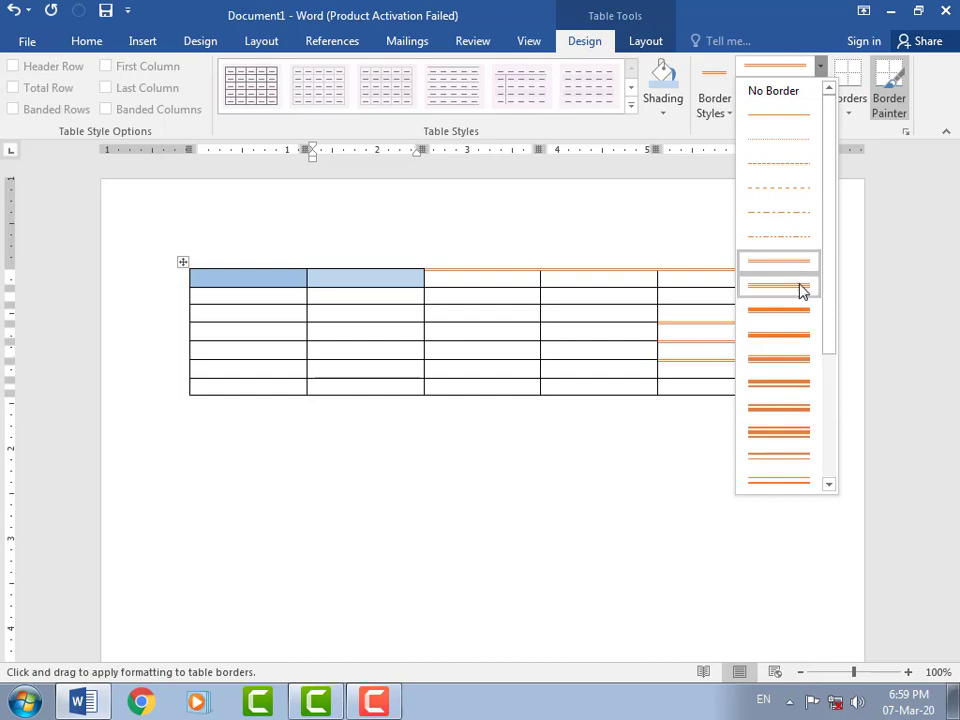
pyautogui.click(801, 291)
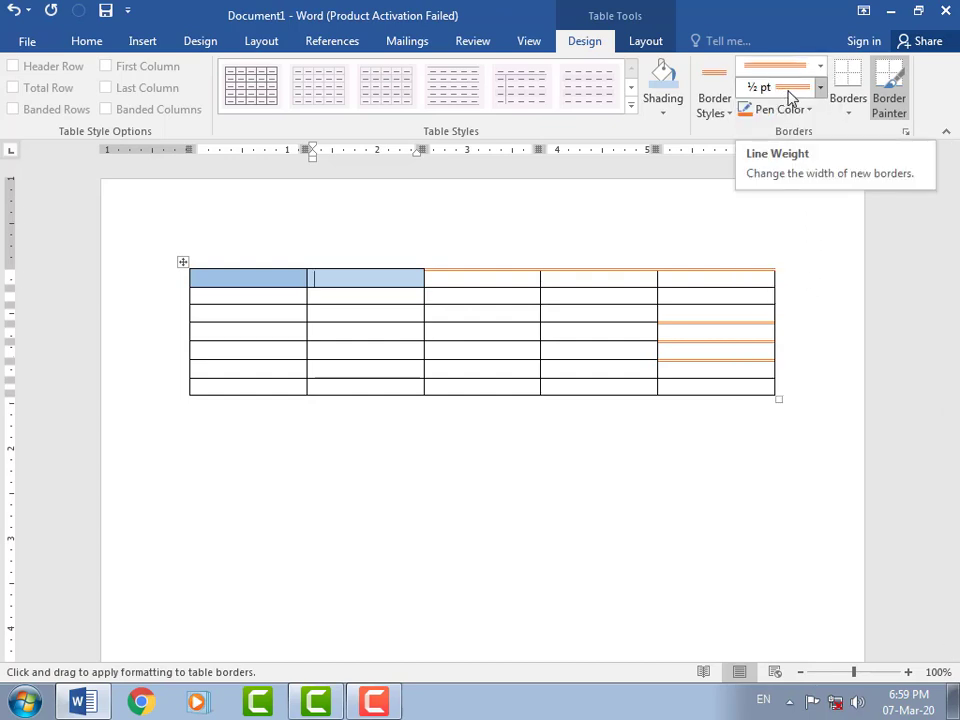
pyautogui.click(821, 90)
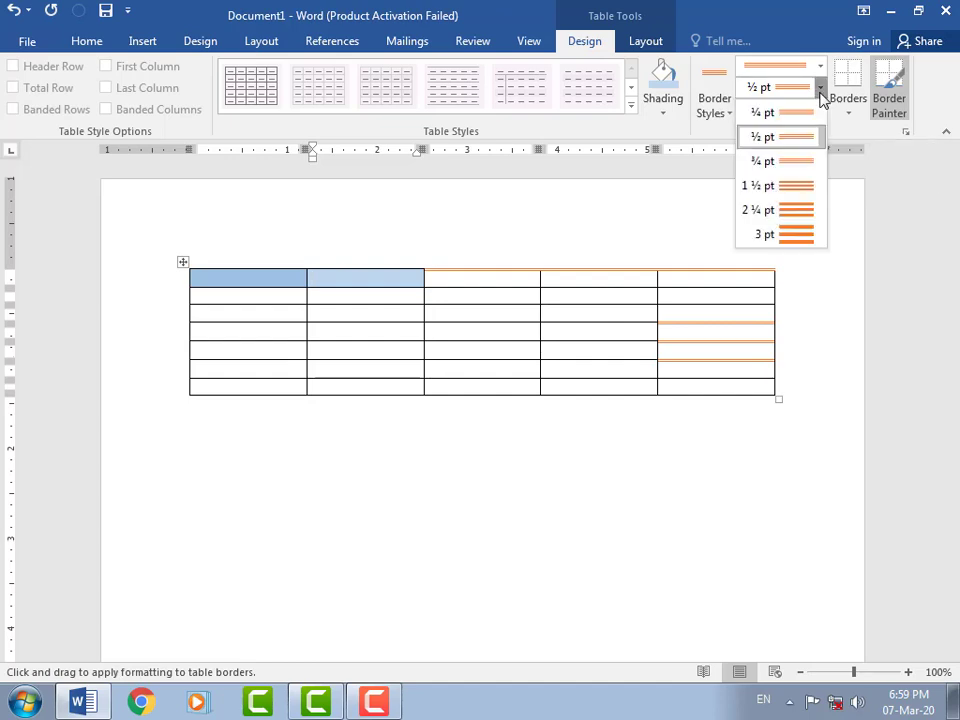
pyautogui.click(808, 214)
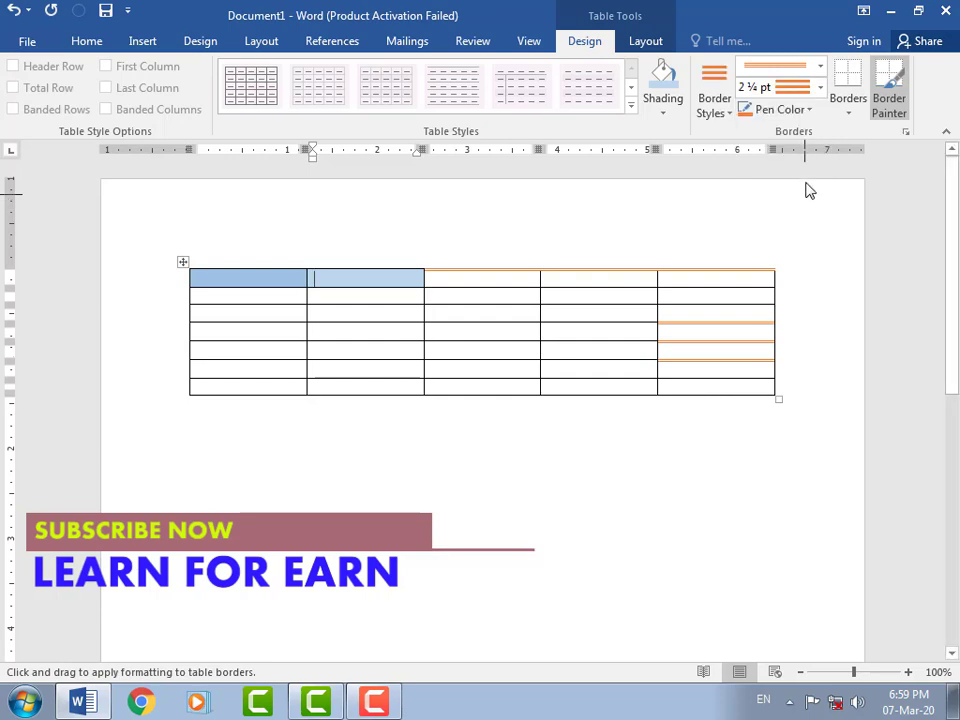
pyautogui.click(809, 110)
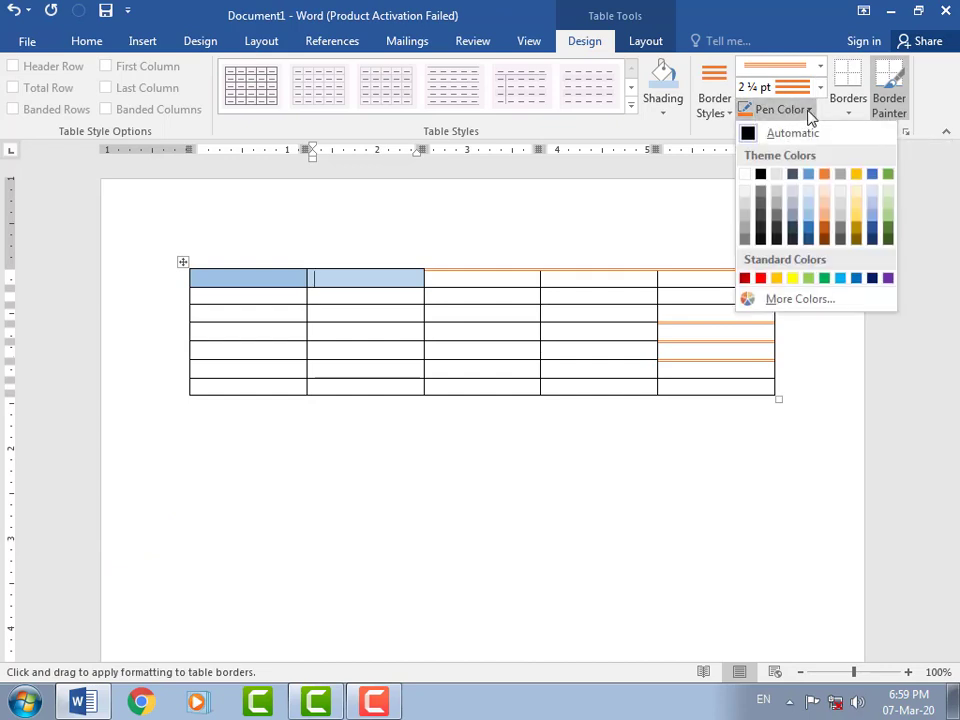
pyautogui.click(825, 229)
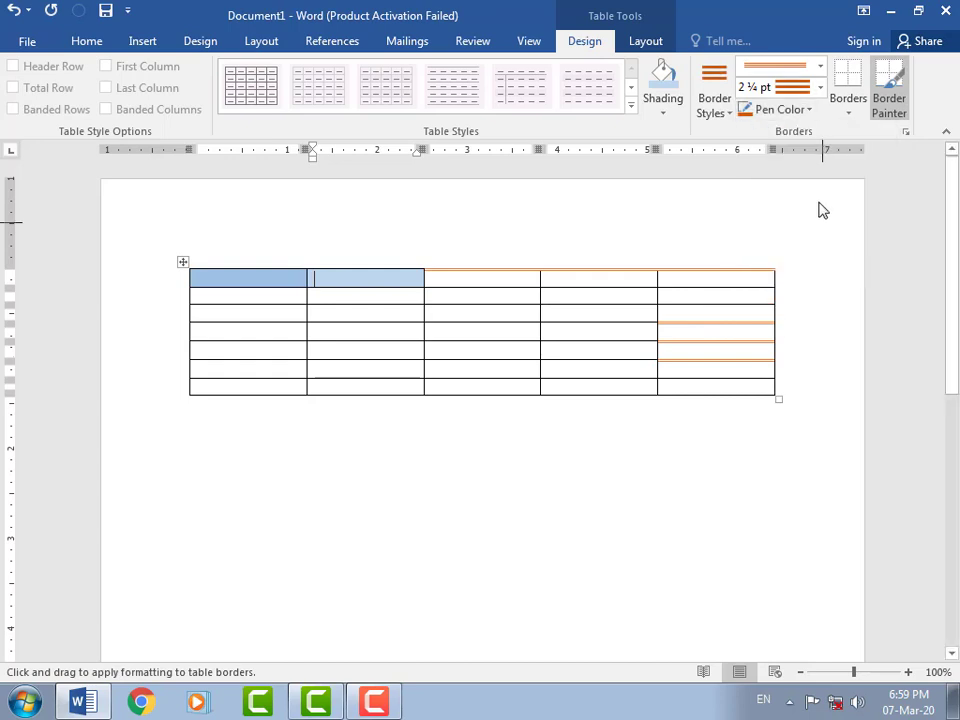
# Paint the dark orange triple-line border under rows three to six in the third column and under row six in the second column
pyautogui.click(489, 331)
pyautogui.click(500, 357)
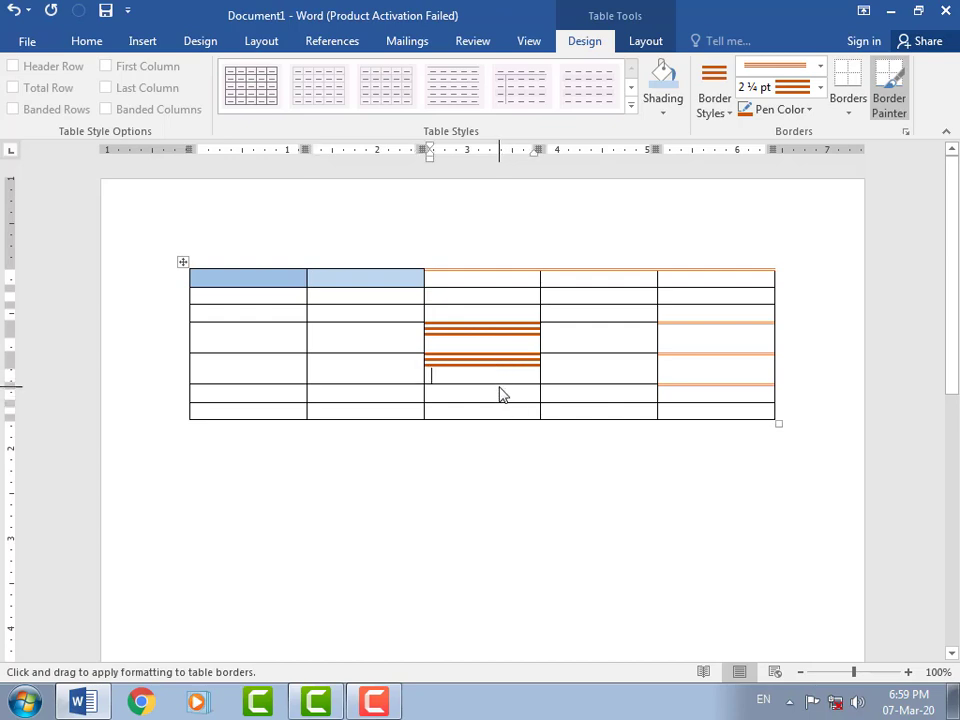
pyautogui.click(500, 390)
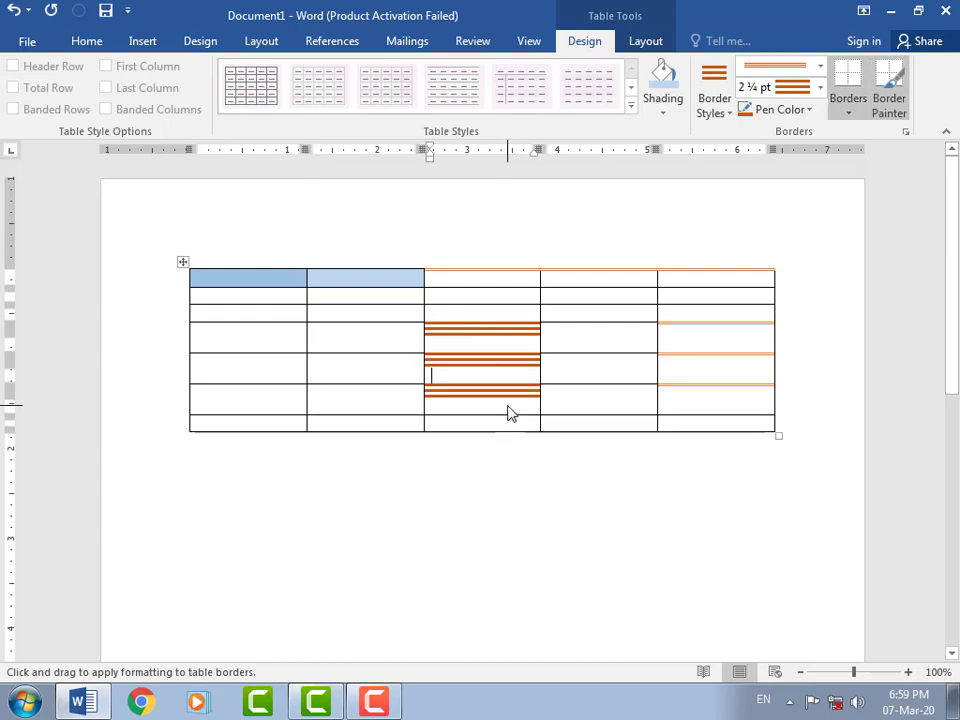
pyautogui.click(458, 419)
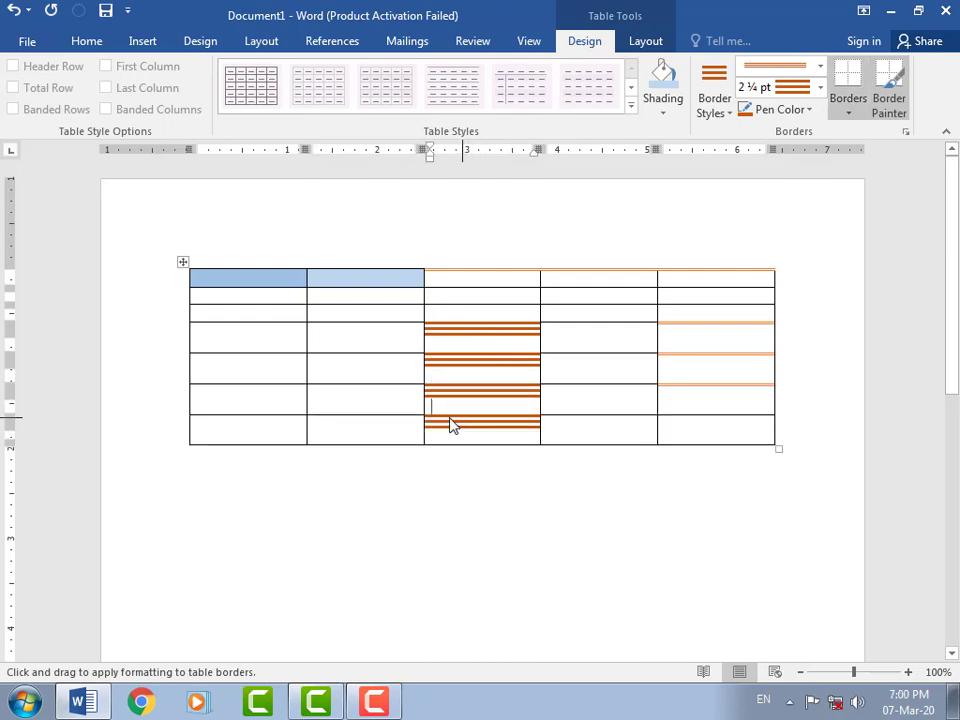
pyautogui.click(330, 422)
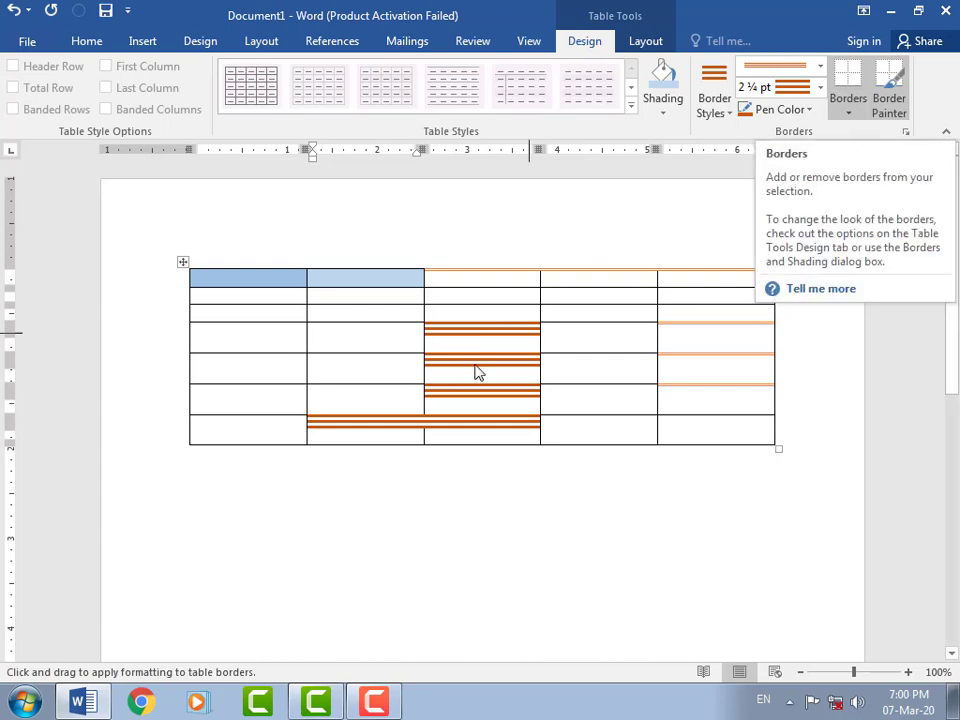
# Apply a gold 1 ½ pt left border to the second cell of row six, and remove all of that cell's borders
pyautogui.click(724, 114)
pyautogui.click(729, 189)
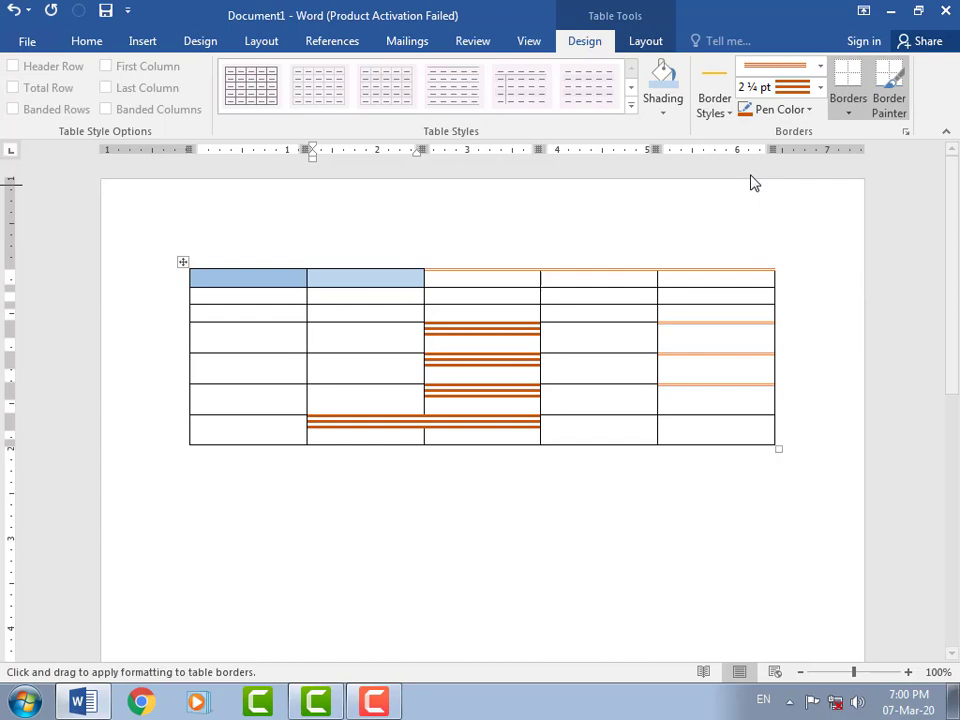
pyautogui.click(848, 114)
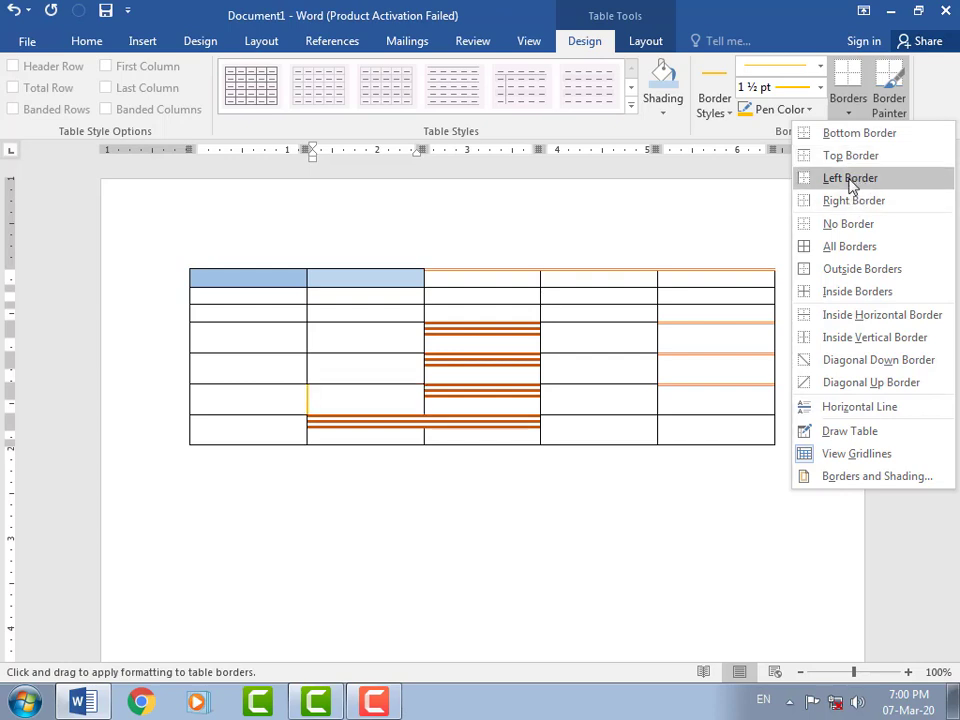
pyautogui.click(850, 178)
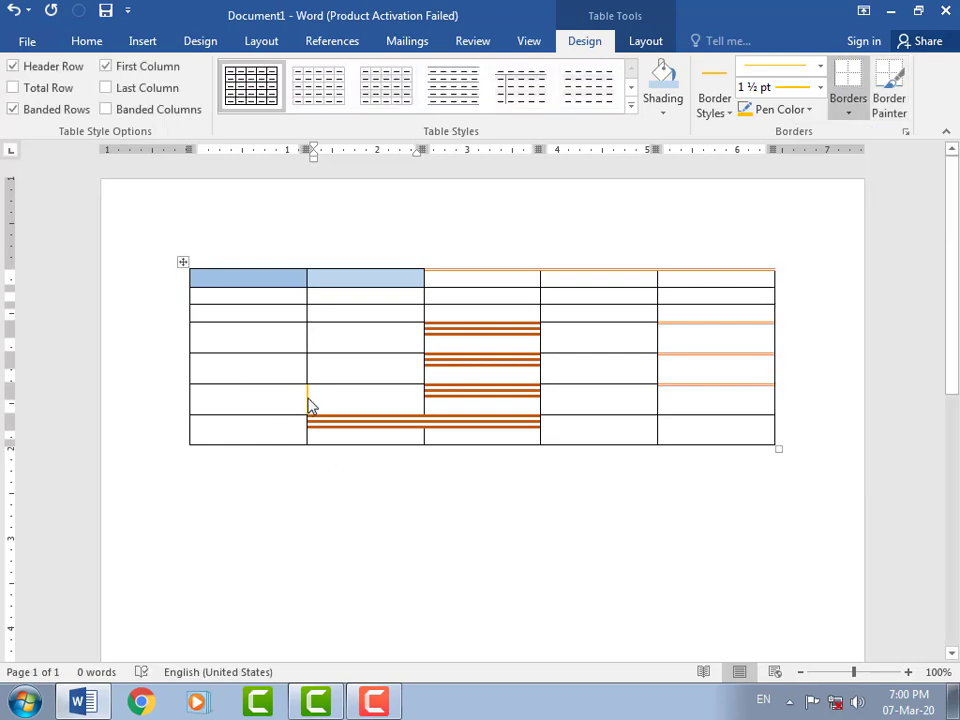
pyautogui.click(856, 121)
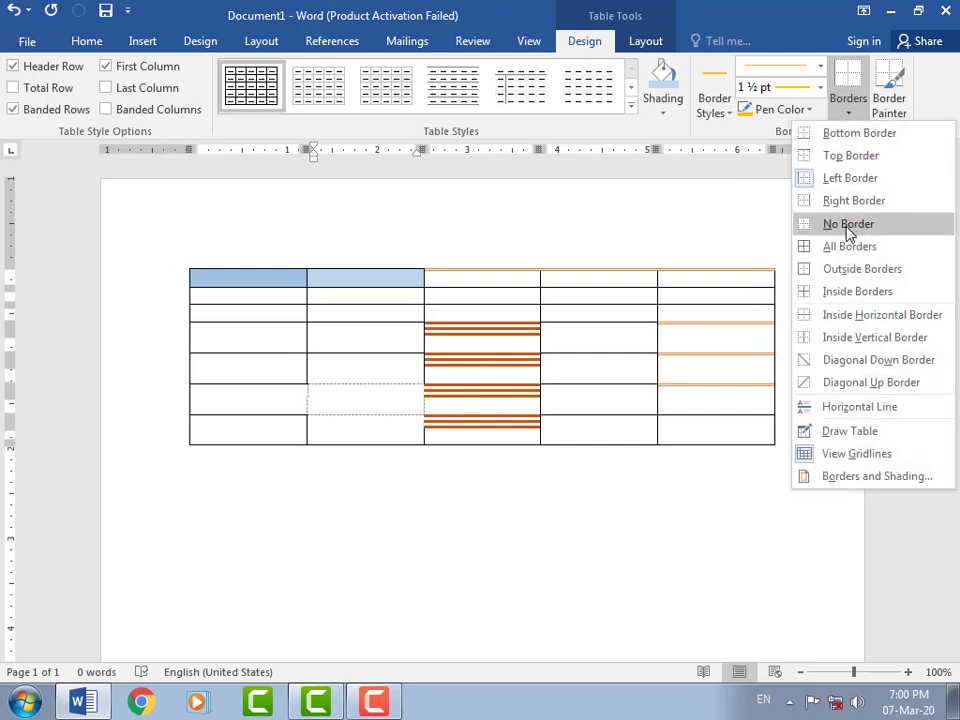
pyautogui.click(848, 224)
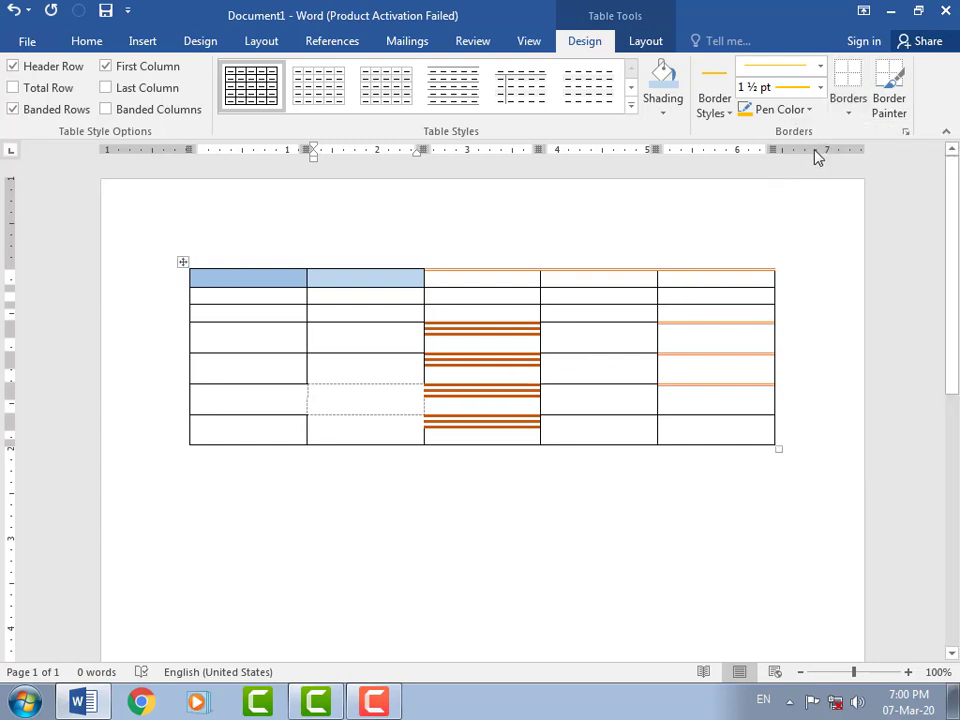
# Paint an orange 1 ½ pt single-line border under rows two, three and four in the first column
pyautogui.click(898, 112)
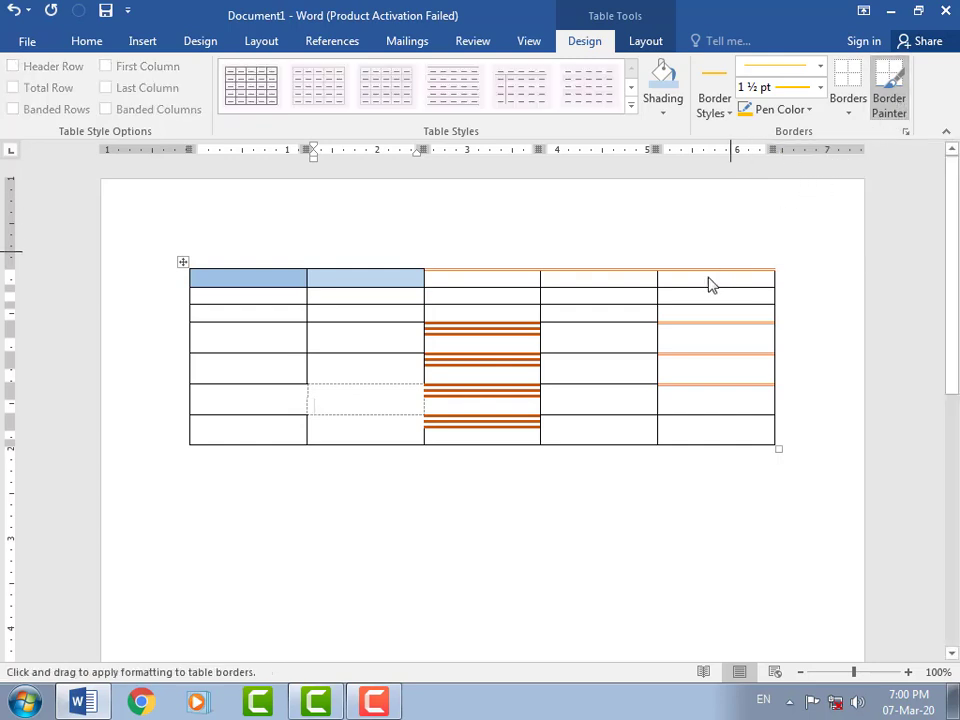
pyautogui.click(610, 372)
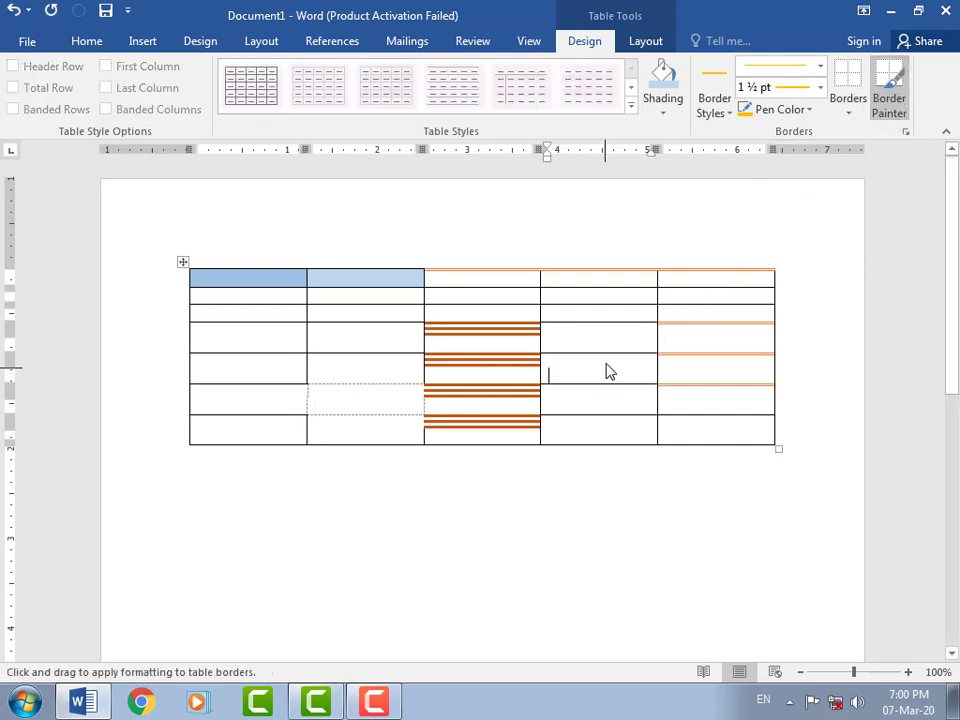
pyautogui.click(728, 121)
pyautogui.click(624, 201)
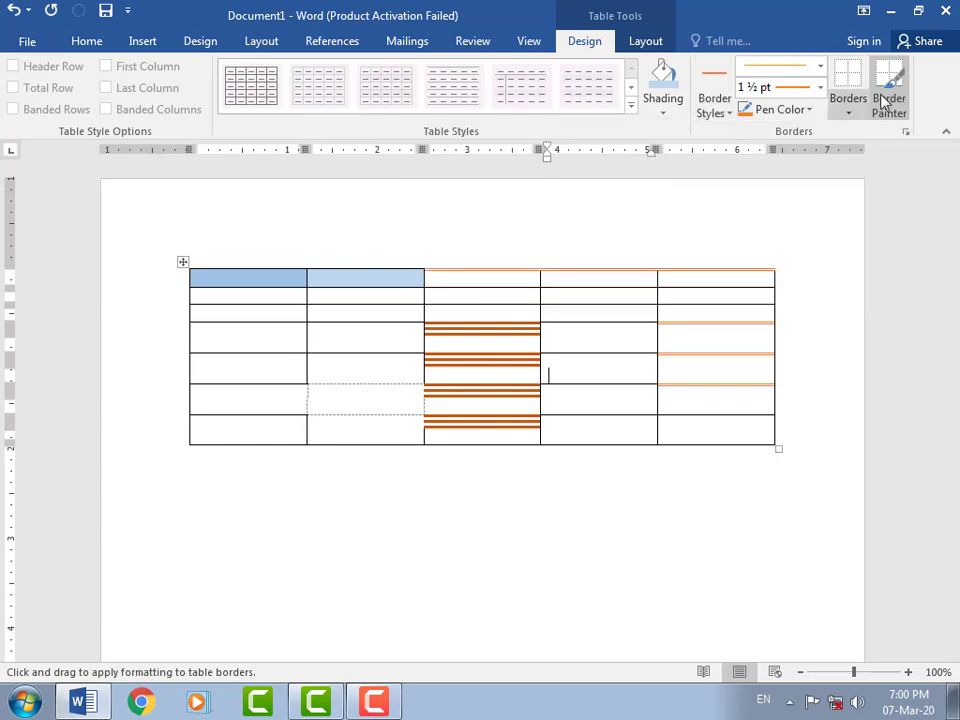
pyautogui.click(889, 98)
pyautogui.click(889, 98)
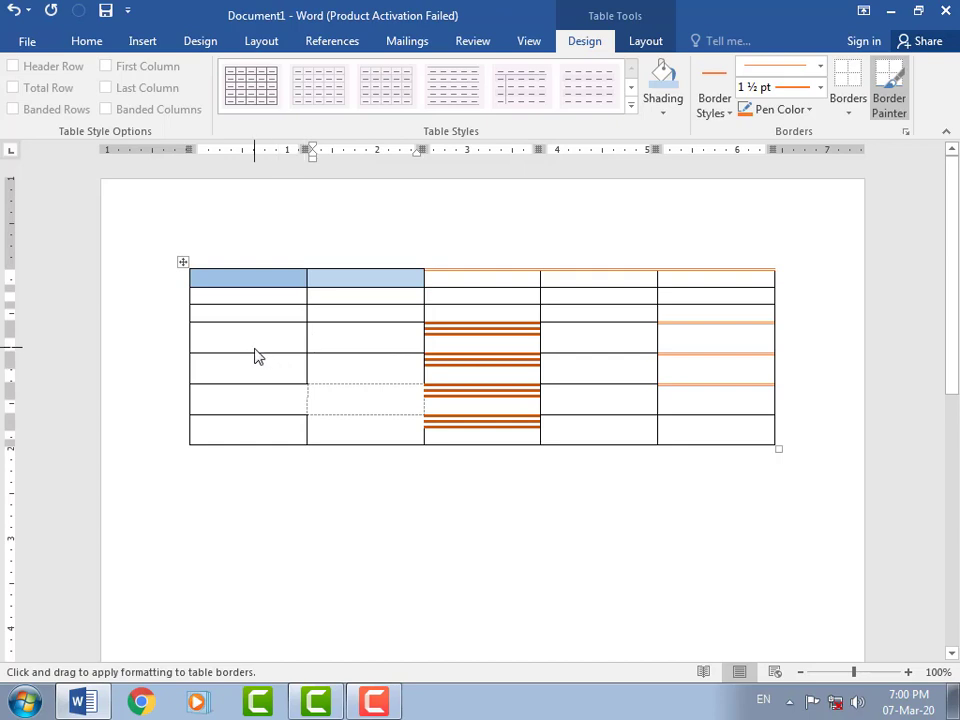
pyautogui.moveTo(255, 349); pyautogui.dragTo(287, 384)
pyautogui.click(285, 356)
pyautogui.moveTo(204, 323); pyautogui.dragTo(292, 327)
pyautogui.moveTo(207, 304); pyautogui.dragTo(296, 306)
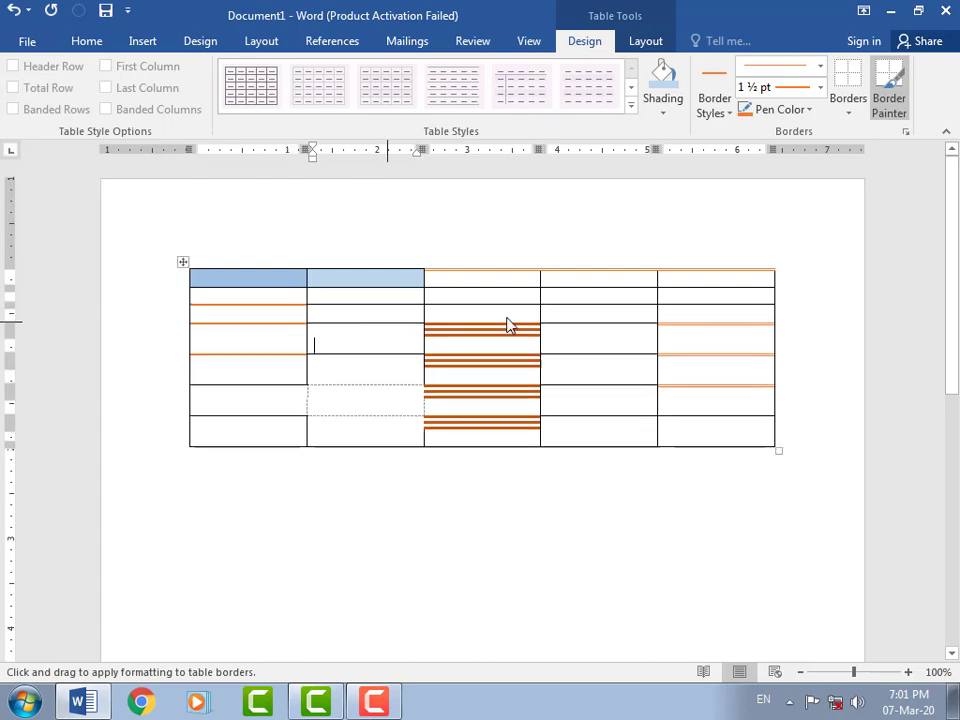
# Paint a blue 1 ½ pt single-line border under rows five and six in the first two columns and along the first column's bottom edge
pyautogui.click(722, 116)
pyautogui.click(819, 199)
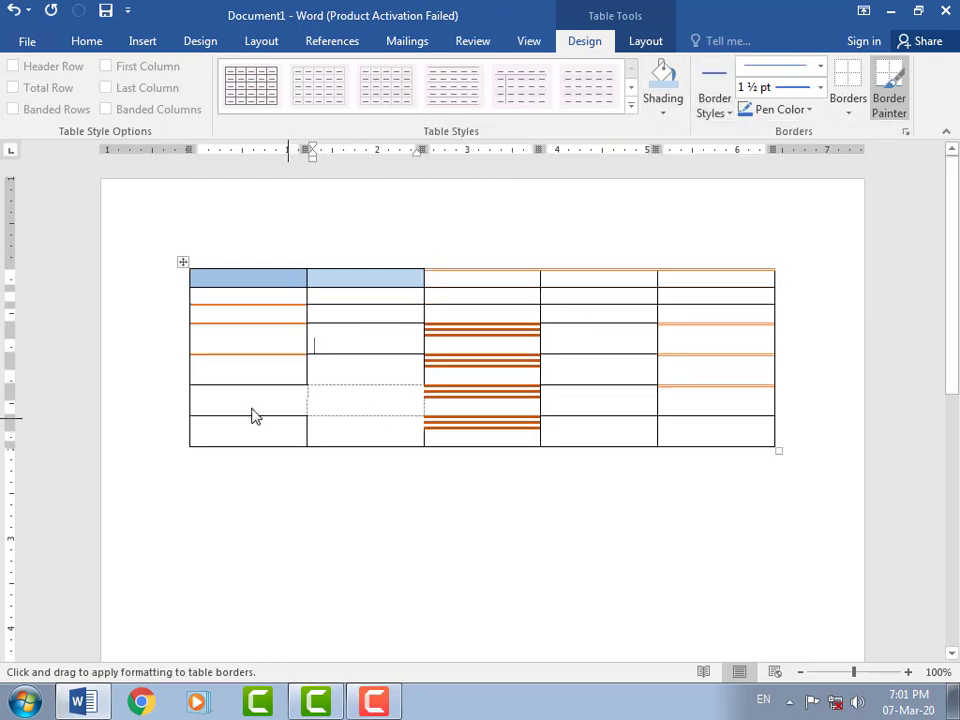
pyautogui.moveTo(199, 389); pyautogui.dragTo(405, 390)
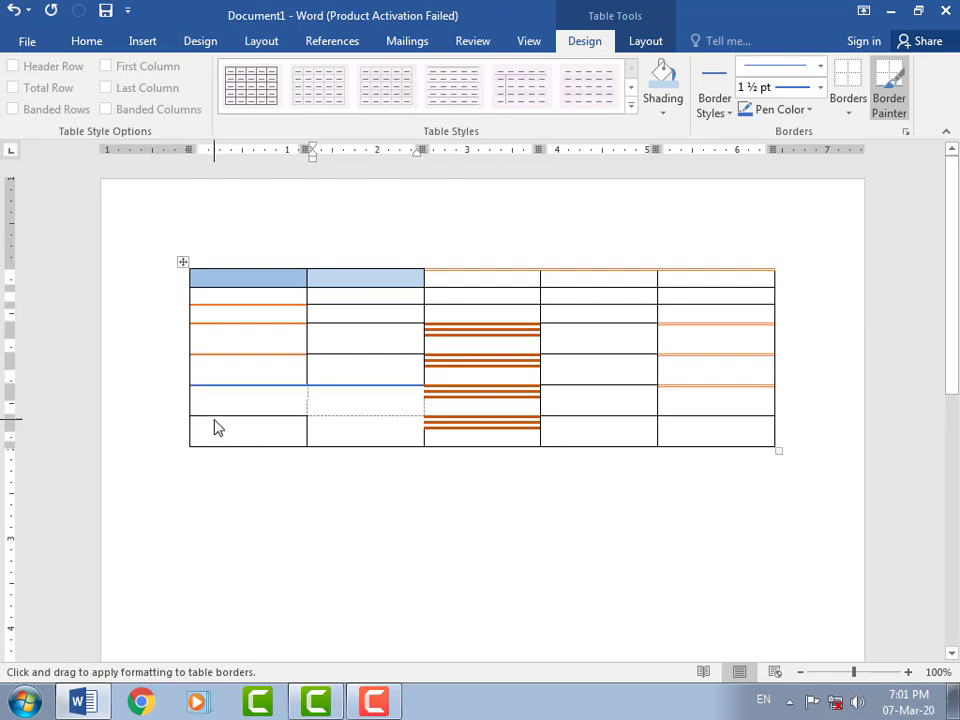
pyautogui.moveTo(214, 424); pyautogui.dragTo(377, 421)
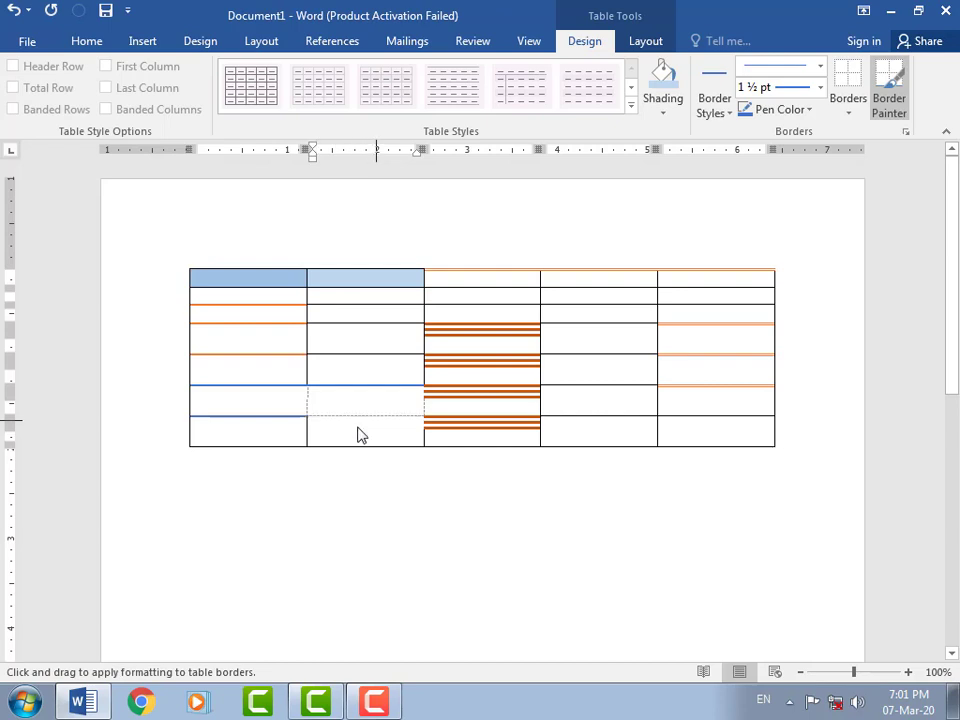
pyautogui.moveTo(206, 450); pyautogui.dragTo(308, 452)
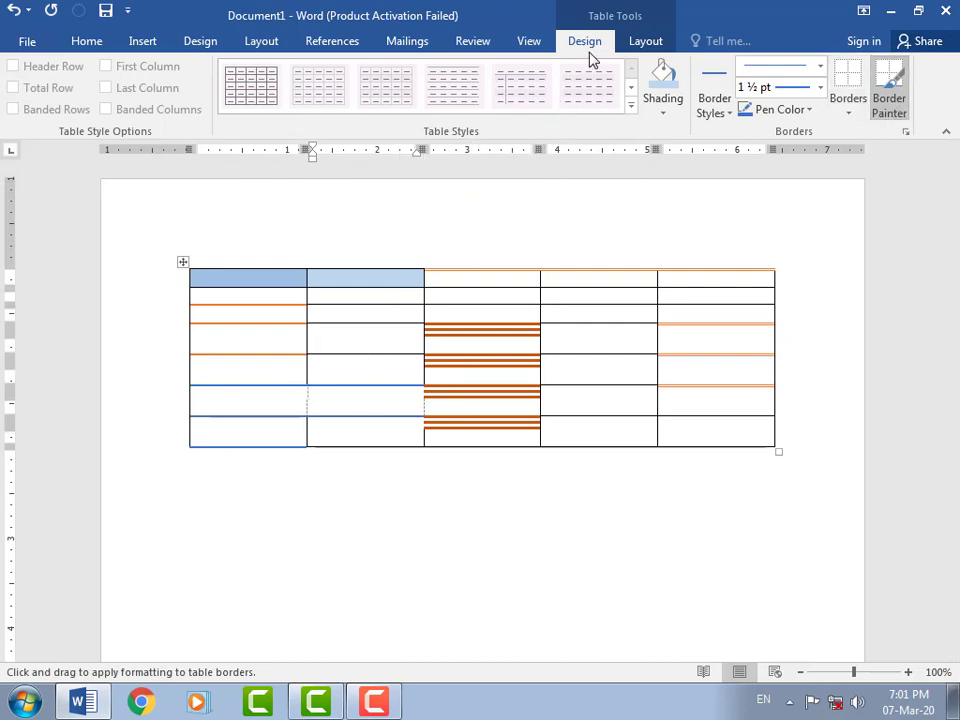
# Select the second cell of row four, and extend the selection to its entire row
pyautogui.click(648, 42)
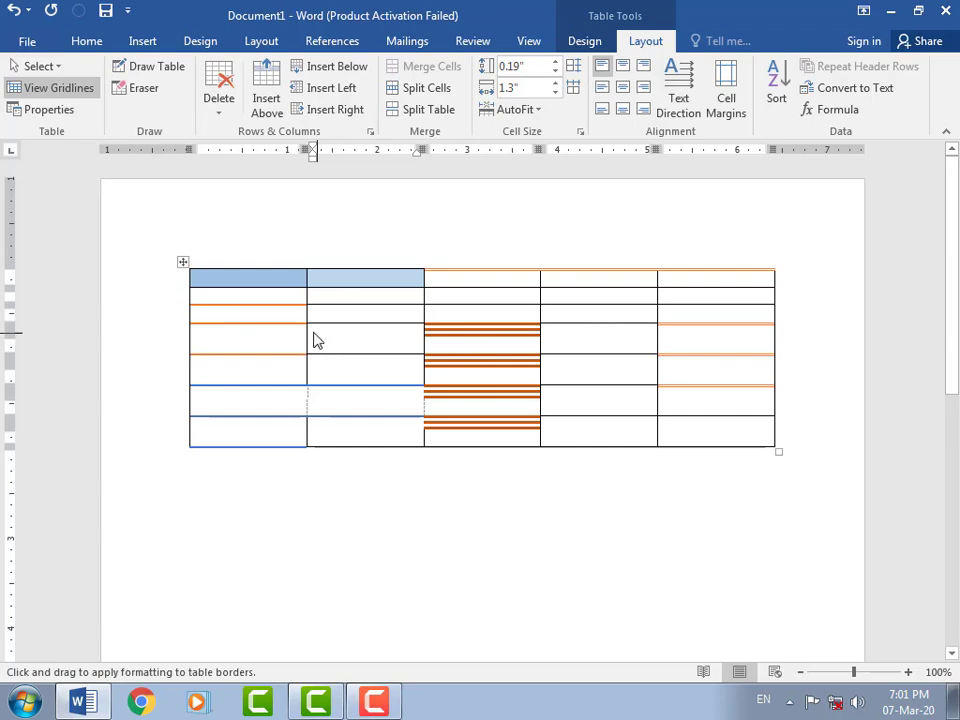
pyautogui.click(55, 67)
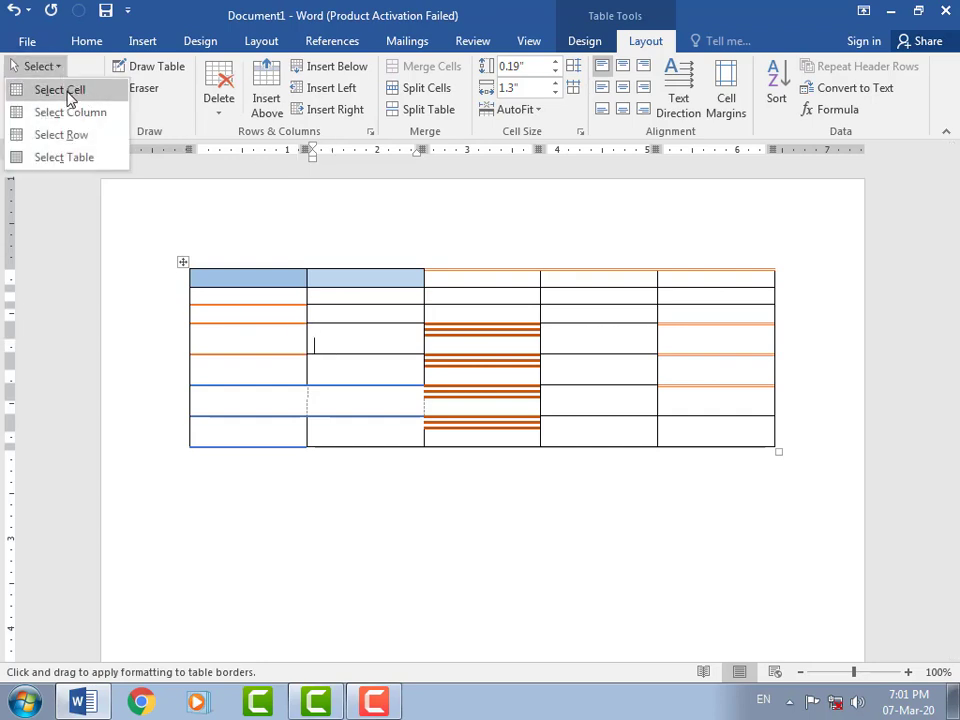
pyautogui.click(87, 92)
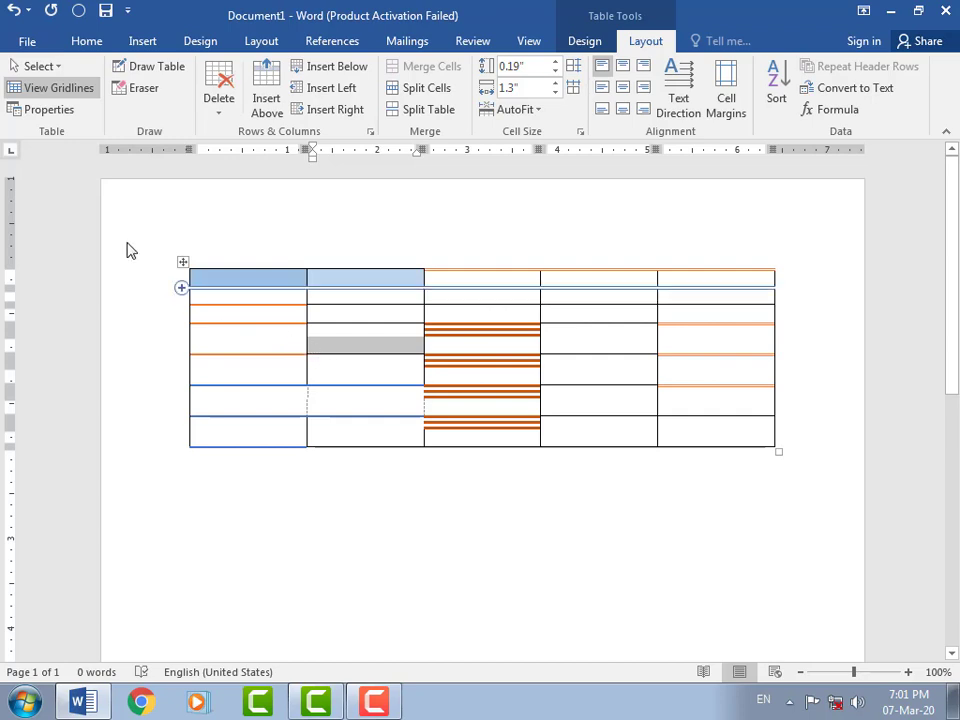
pyautogui.click(46, 70)
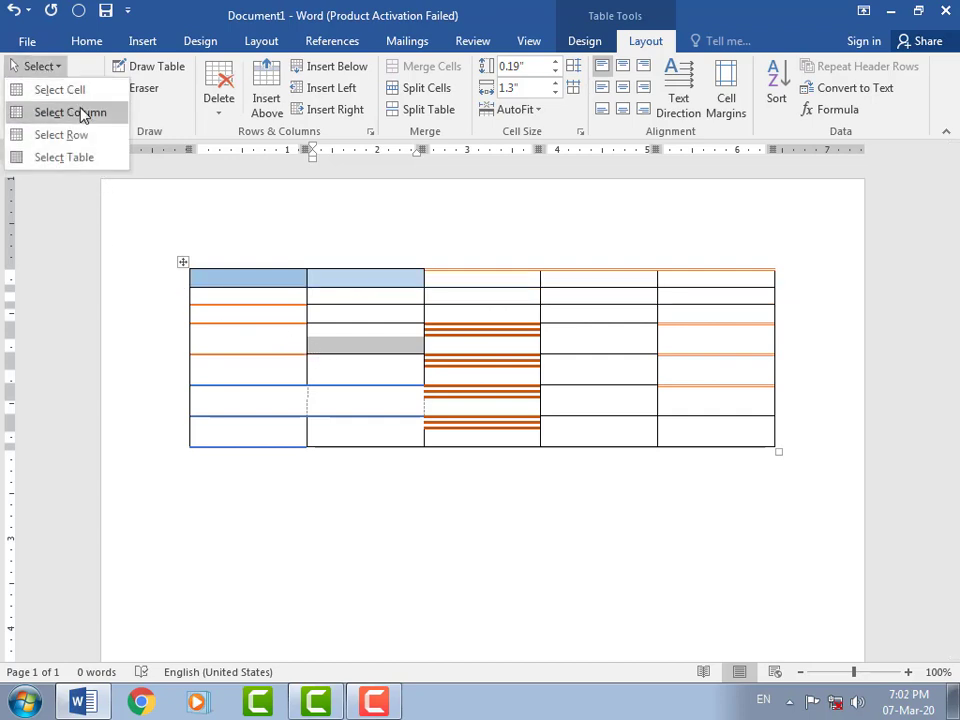
pyautogui.click(84, 138)
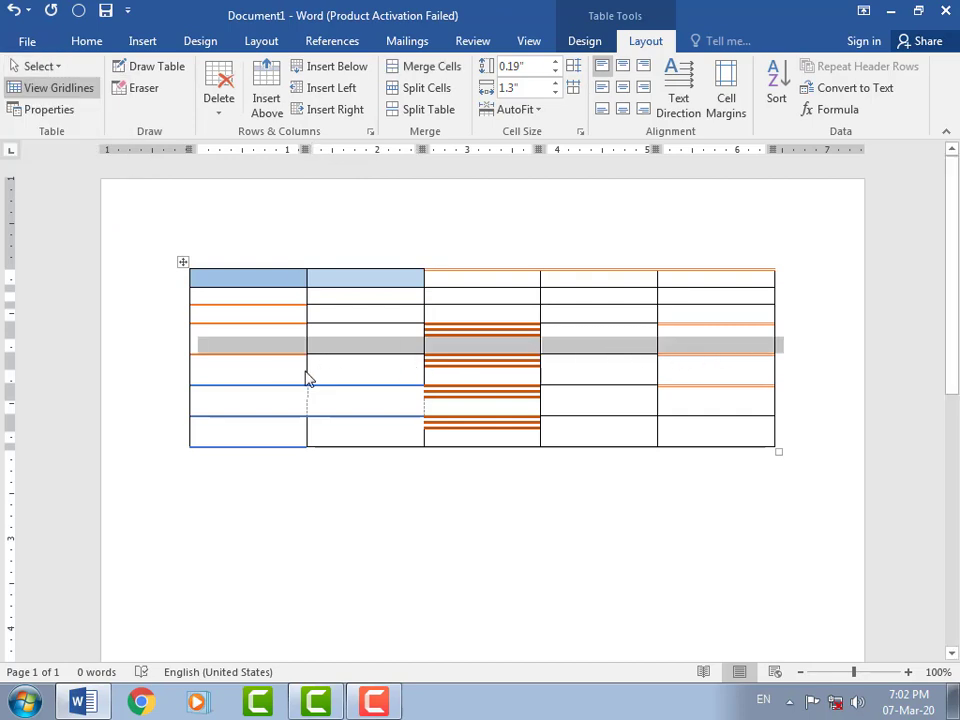
# Select the table's second column, and extend the selection to the whole table
pyautogui.click(333, 420)
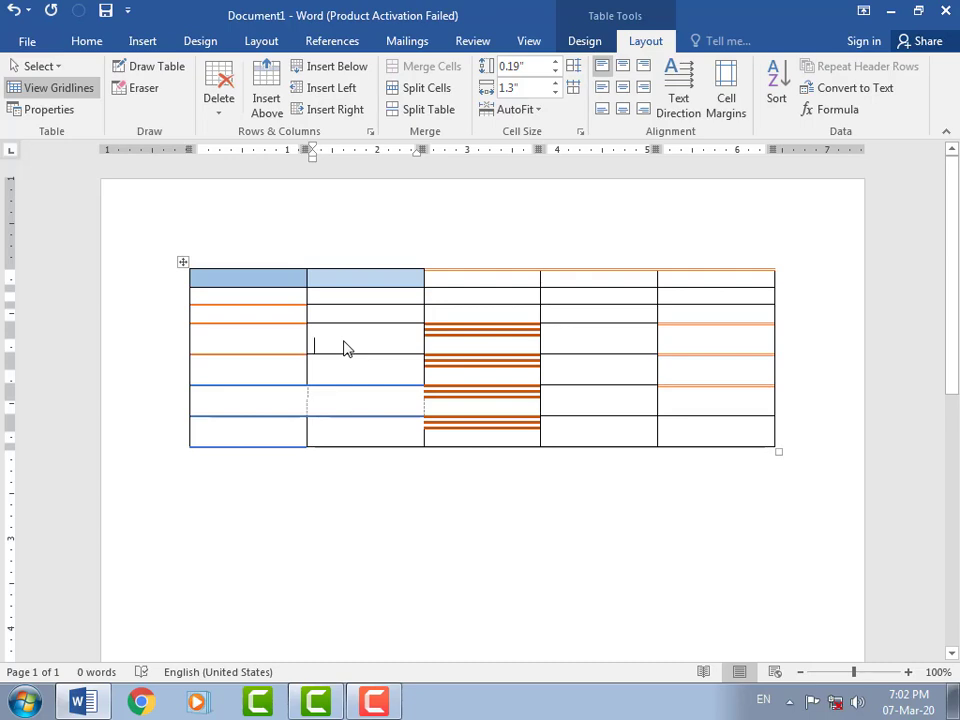
pyautogui.click(52, 67)
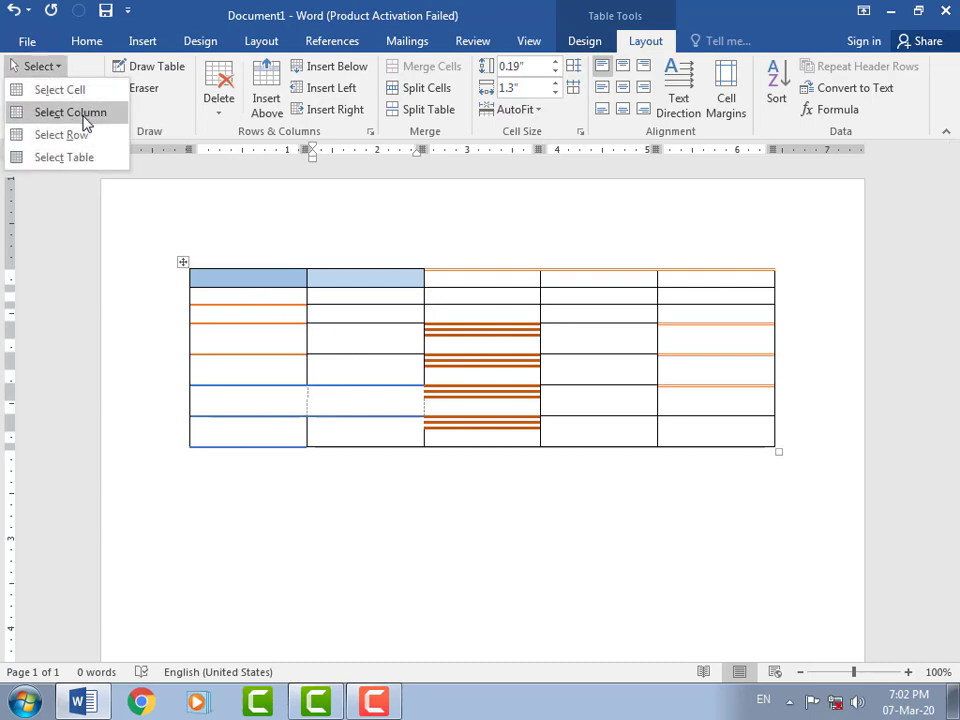
pyautogui.click(70, 113)
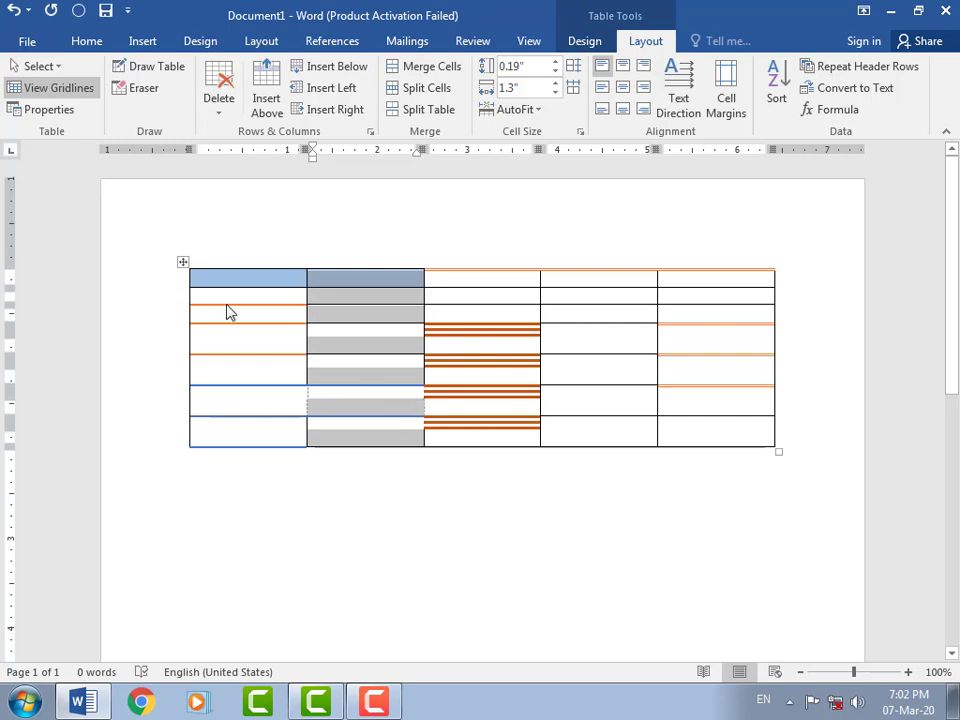
pyautogui.click(183, 265)
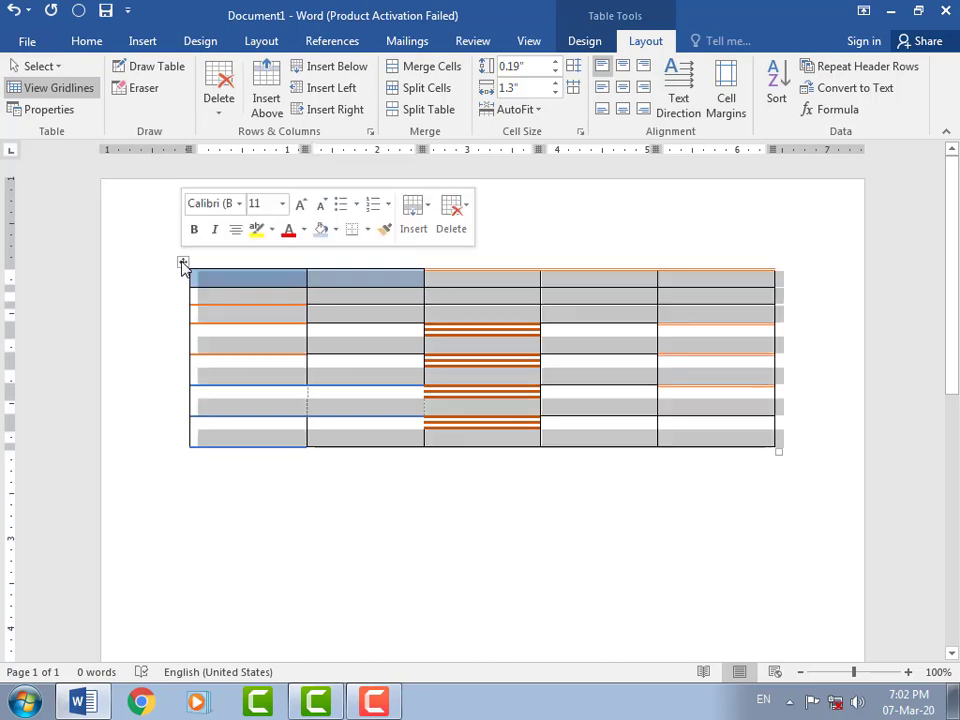
# Select the entire document contents including the table, and clear the selection
pyautogui.click(329, 514)
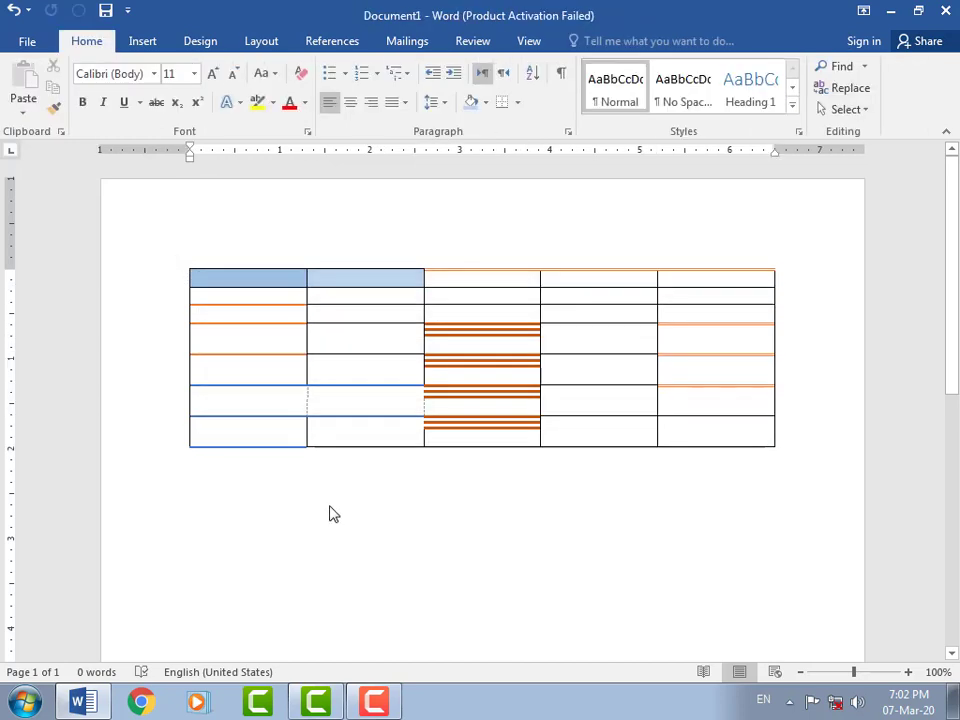
pyautogui.hotkey('ctrl', 'a')
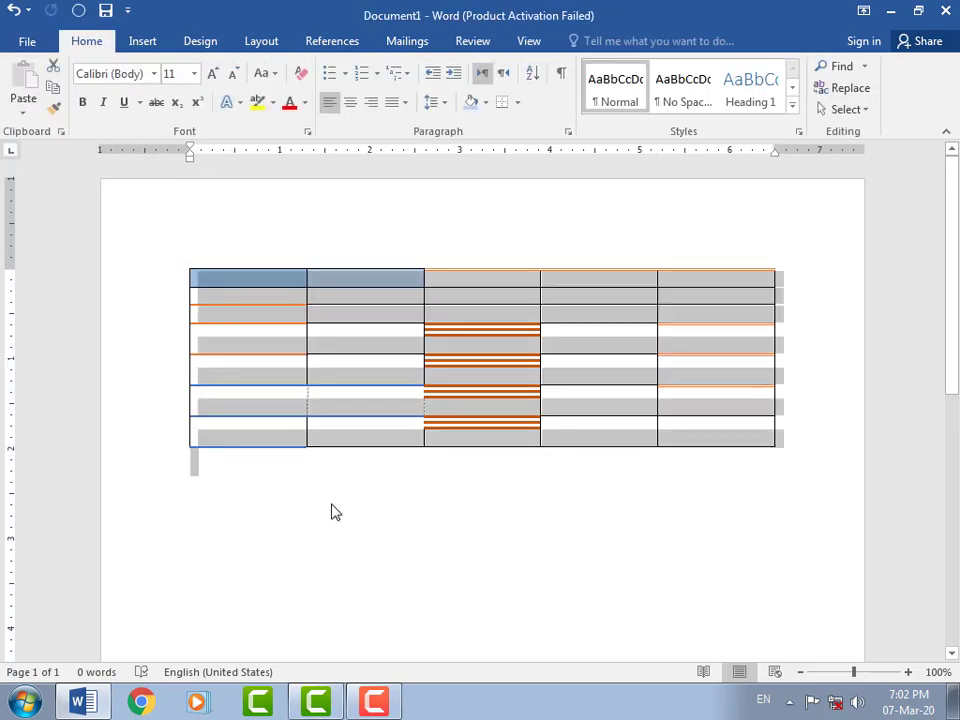
pyautogui.click(336, 513)
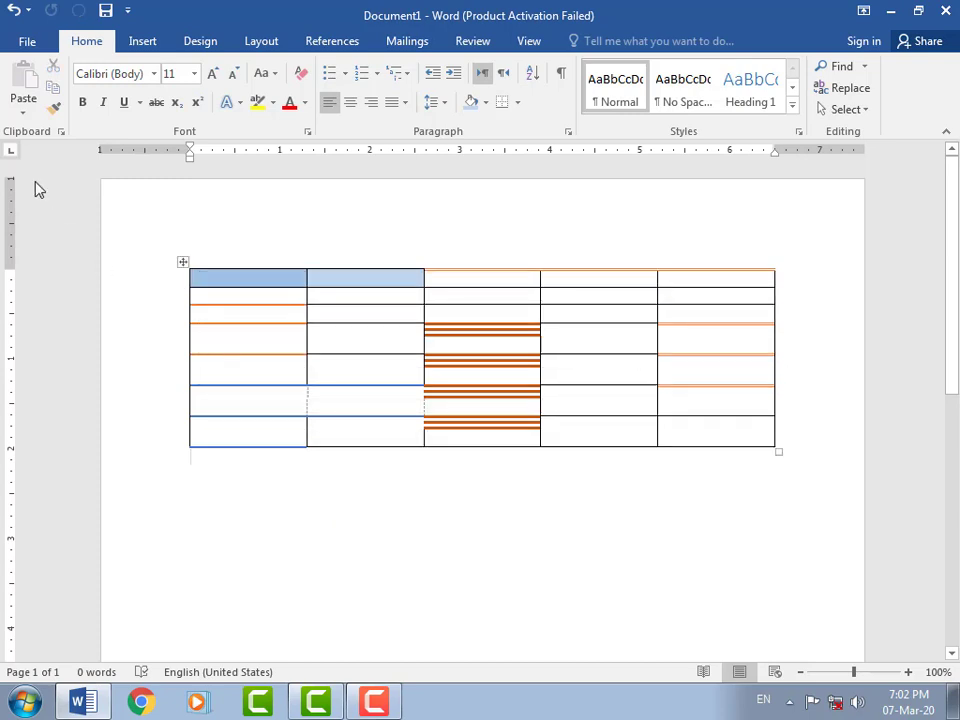
# Place the cursor in the second cell of row five, and select the whole table with the Select Table command
pyautogui.click(156, 42)
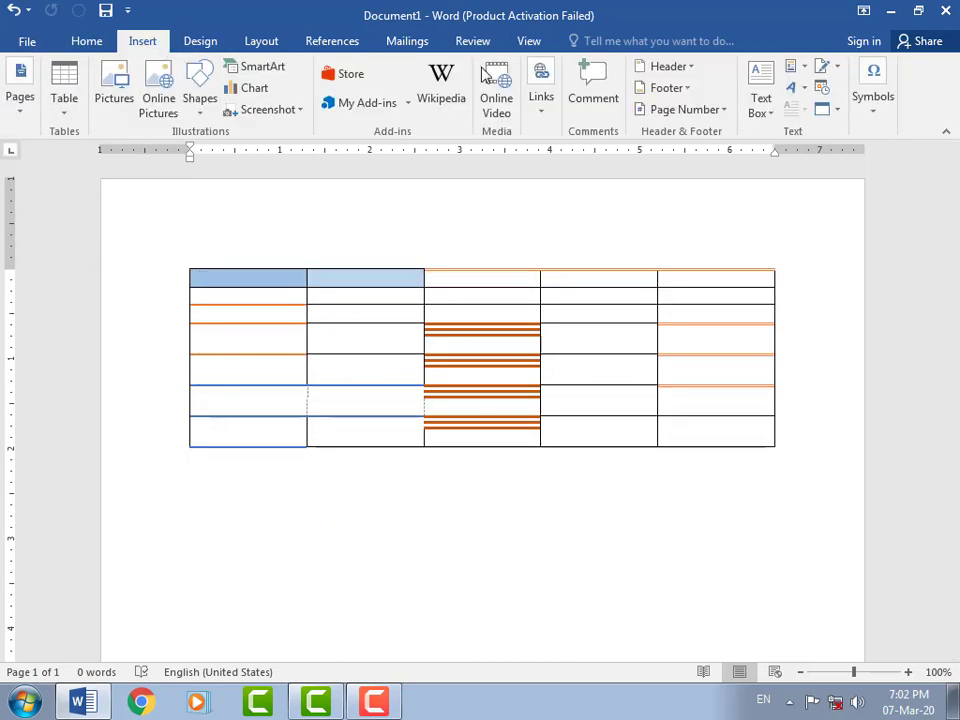
pyautogui.click(364, 380)
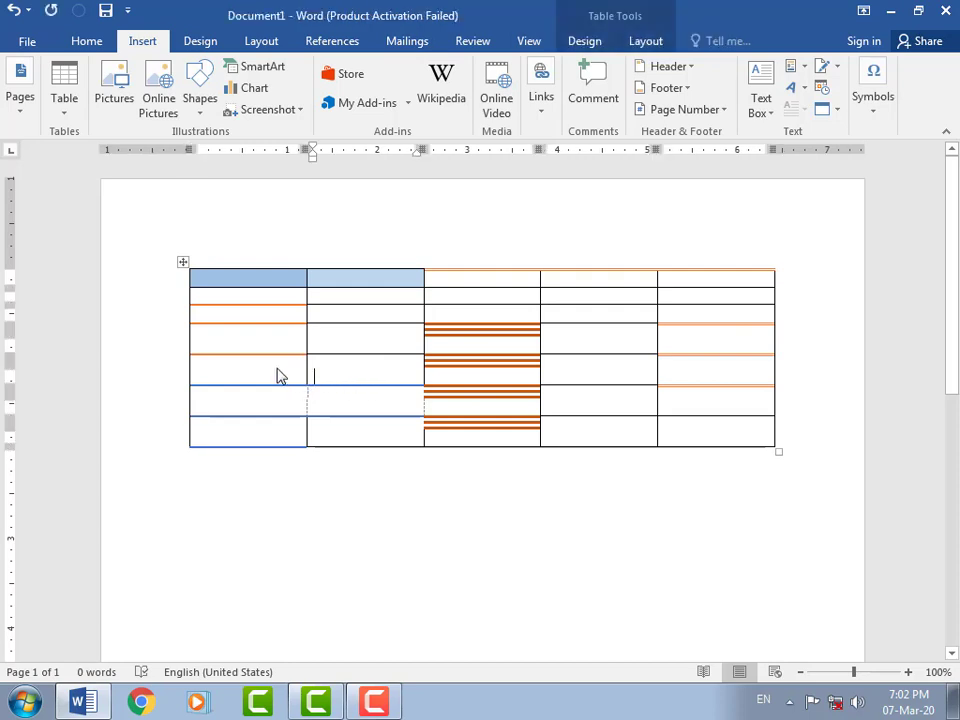
pyautogui.click(643, 40)
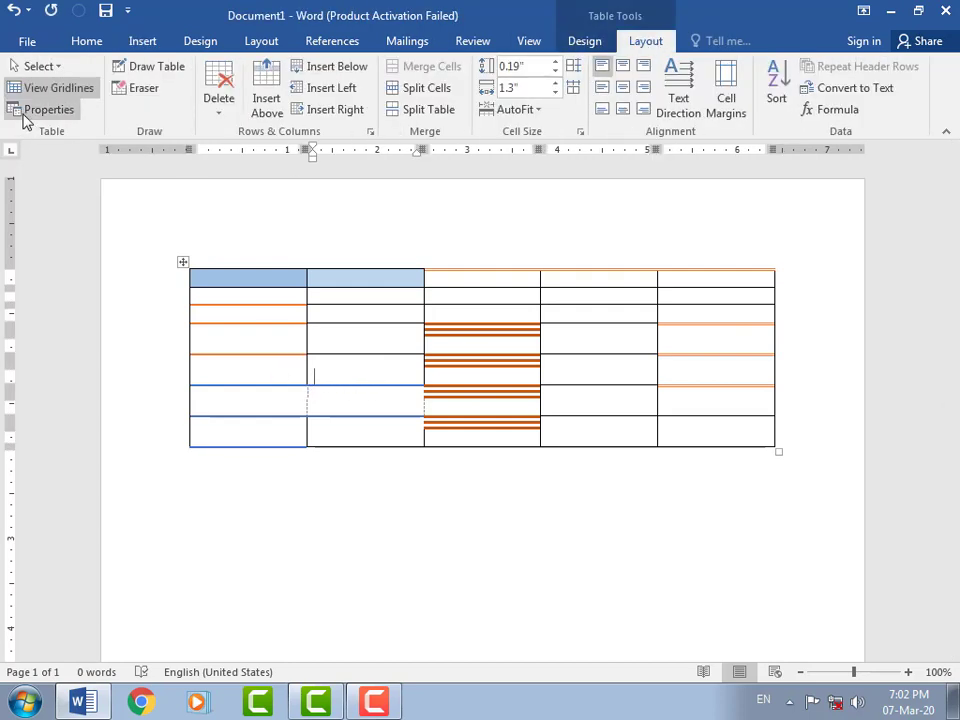
pyautogui.click(50, 66)
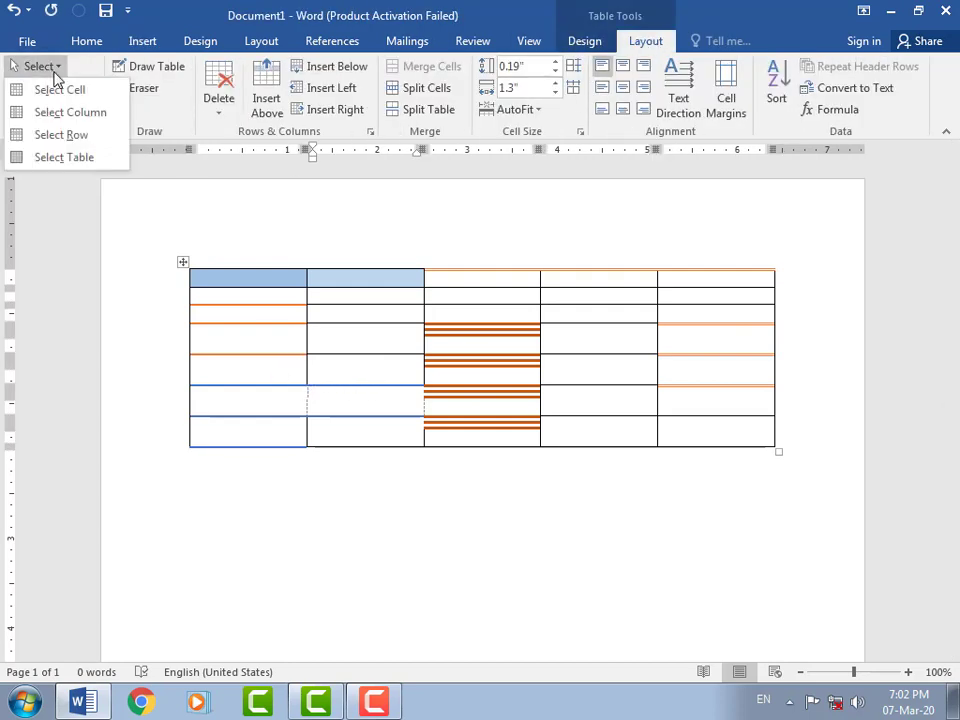
pyautogui.click(64, 157)
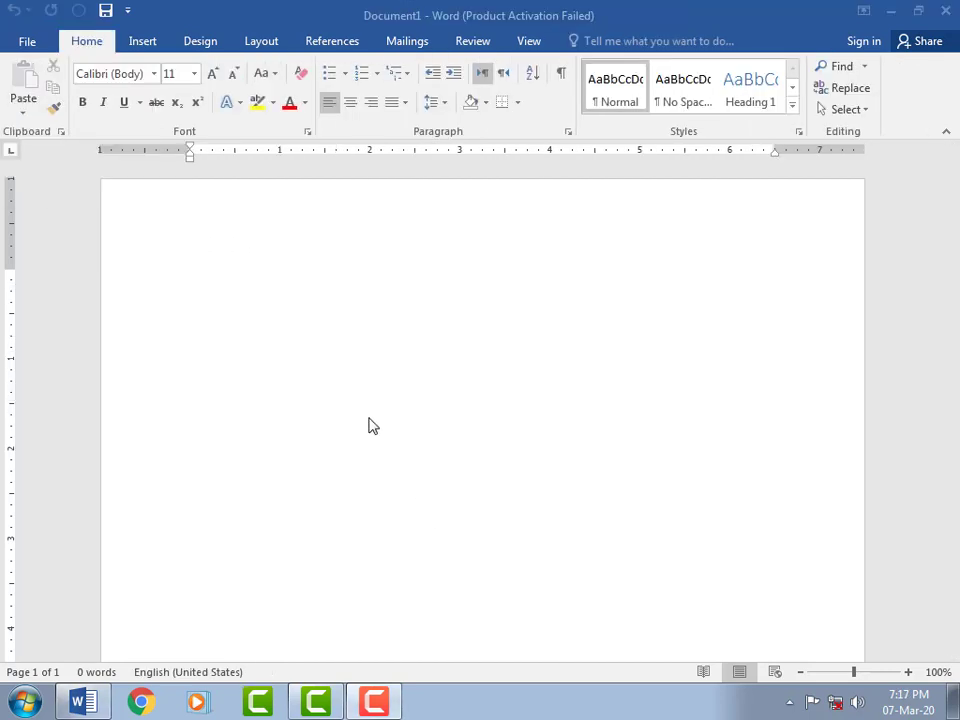
# Insert a table with six columns and six rows in the blank document
pyautogui.click(135, 45)
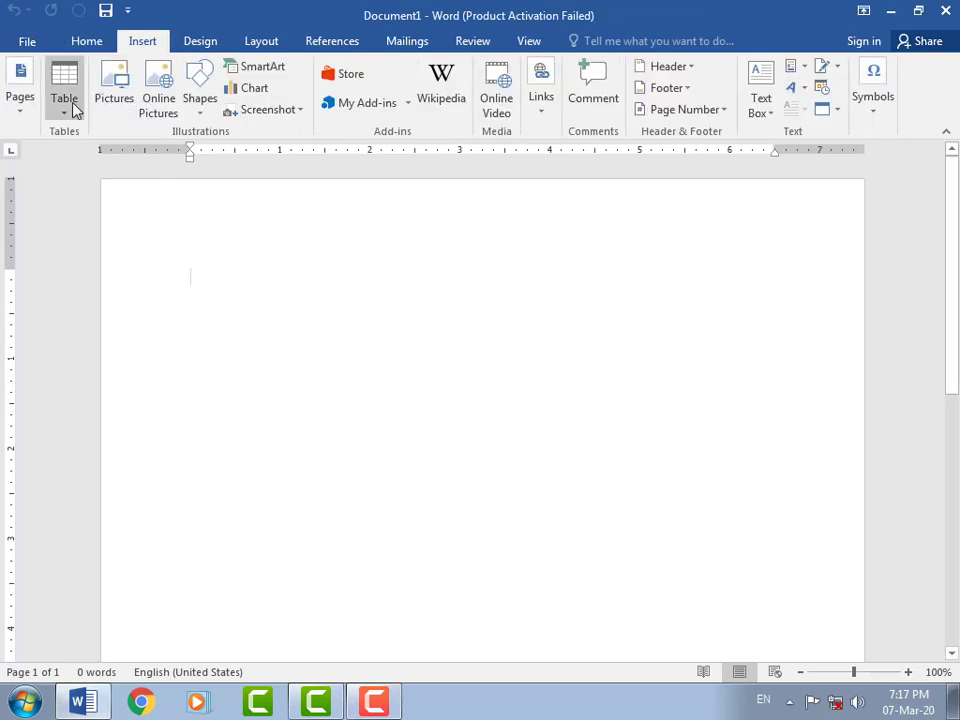
pyautogui.click(72, 108)
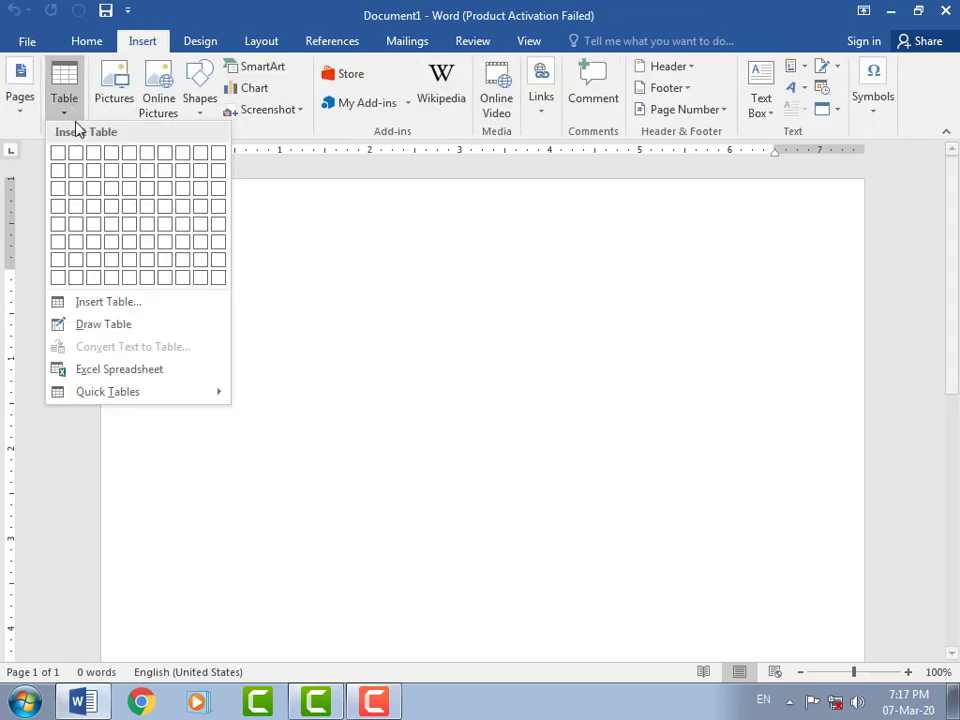
pyautogui.click(143, 250)
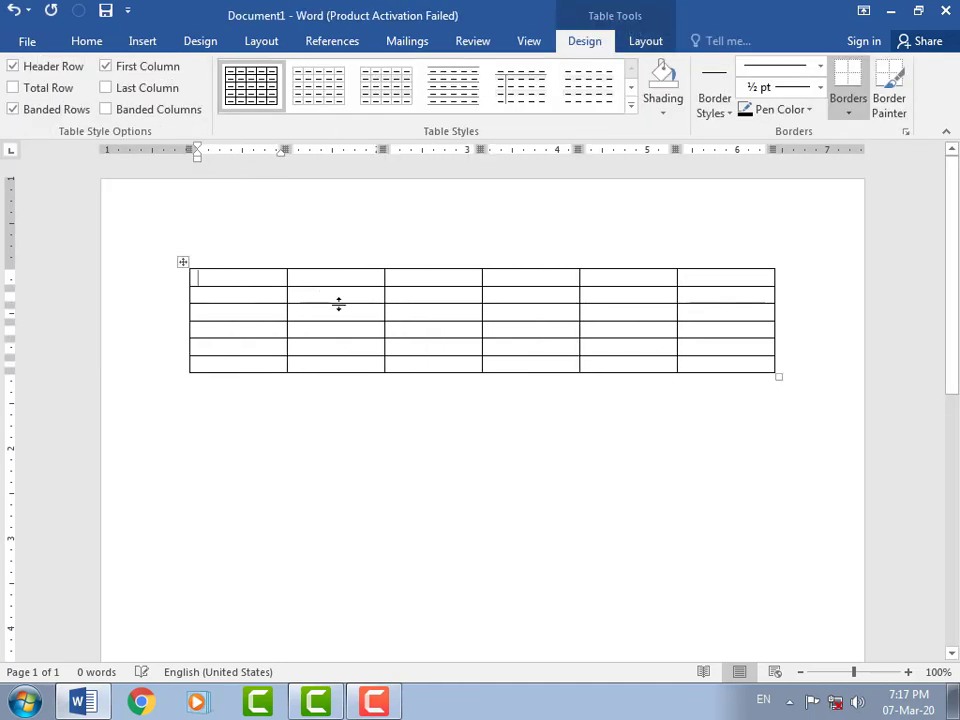
# Remove all borders from the whole table with the No Border option
pyautogui.click(643, 45)
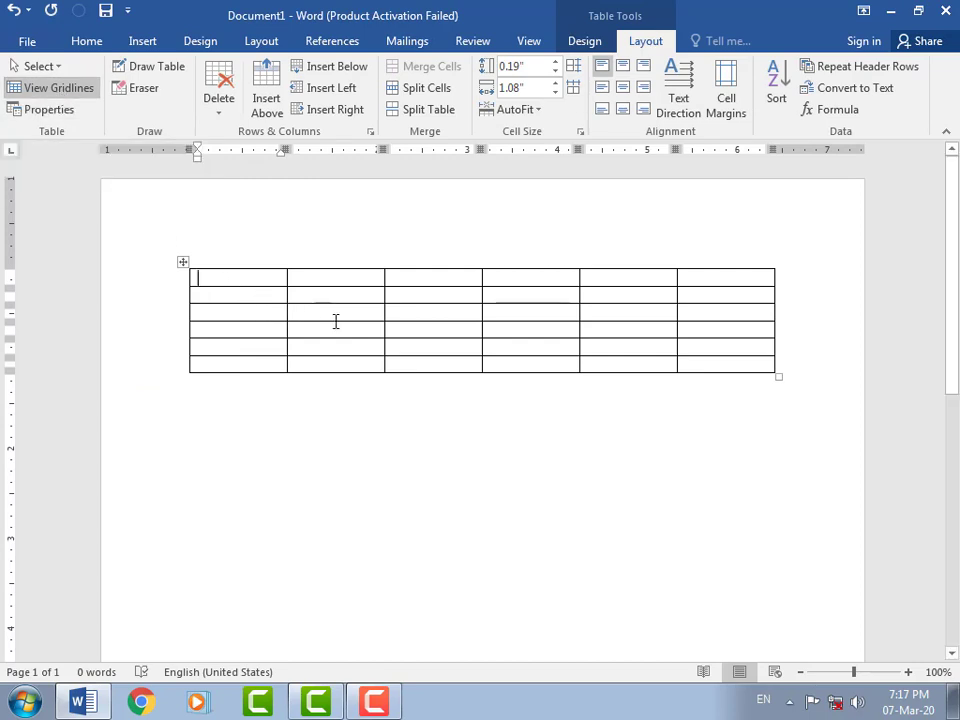
pyautogui.click(185, 263)
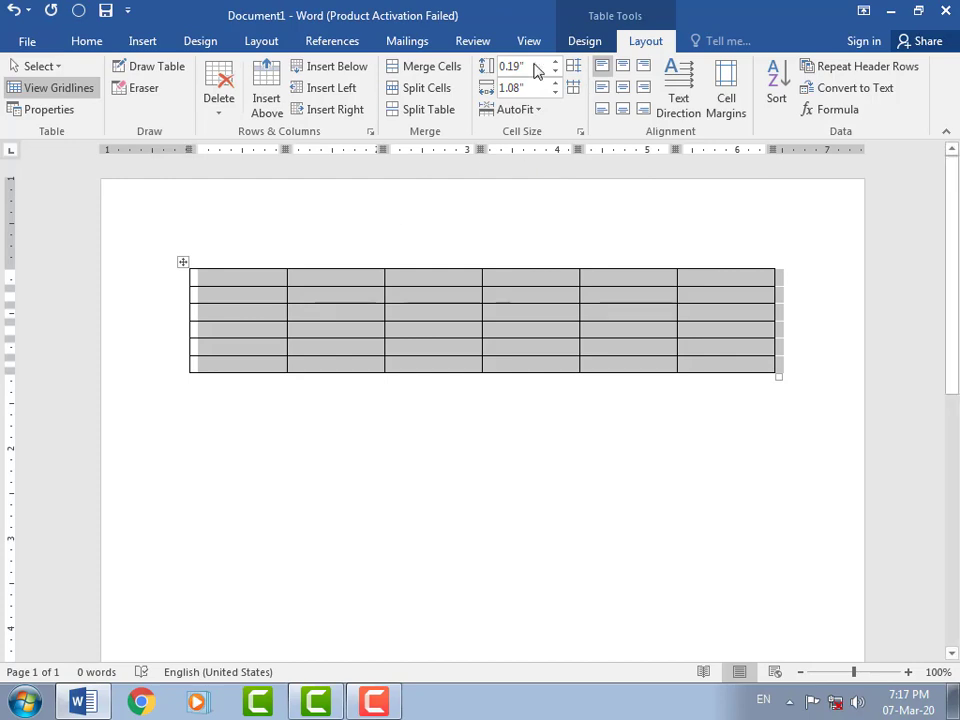
pyautogui.click(586, 42)
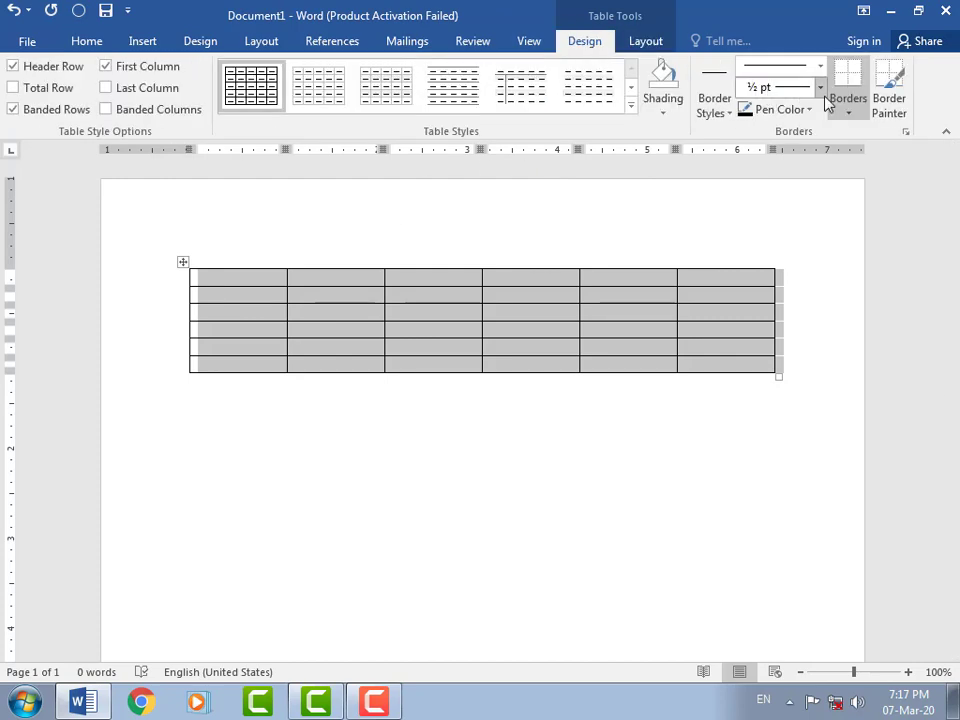
pyautogui.click(848, 115)
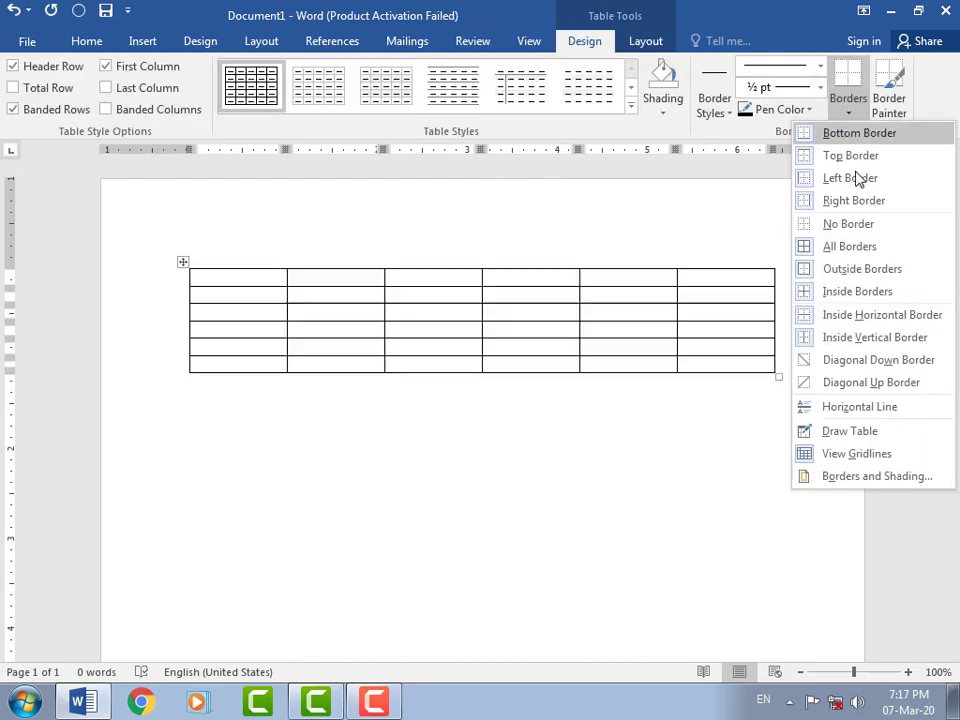
pyautogui.click(851, 224)
pyautogui.click(435, 435)
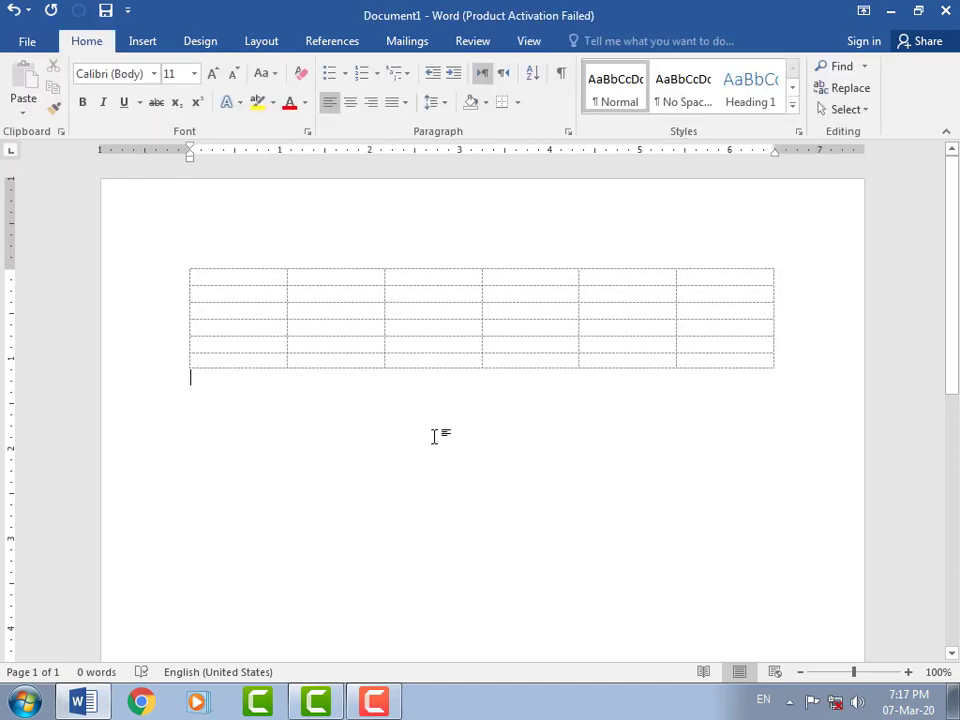
# Hide the borderless table's gridlines
pyautogui.click(280, 324)
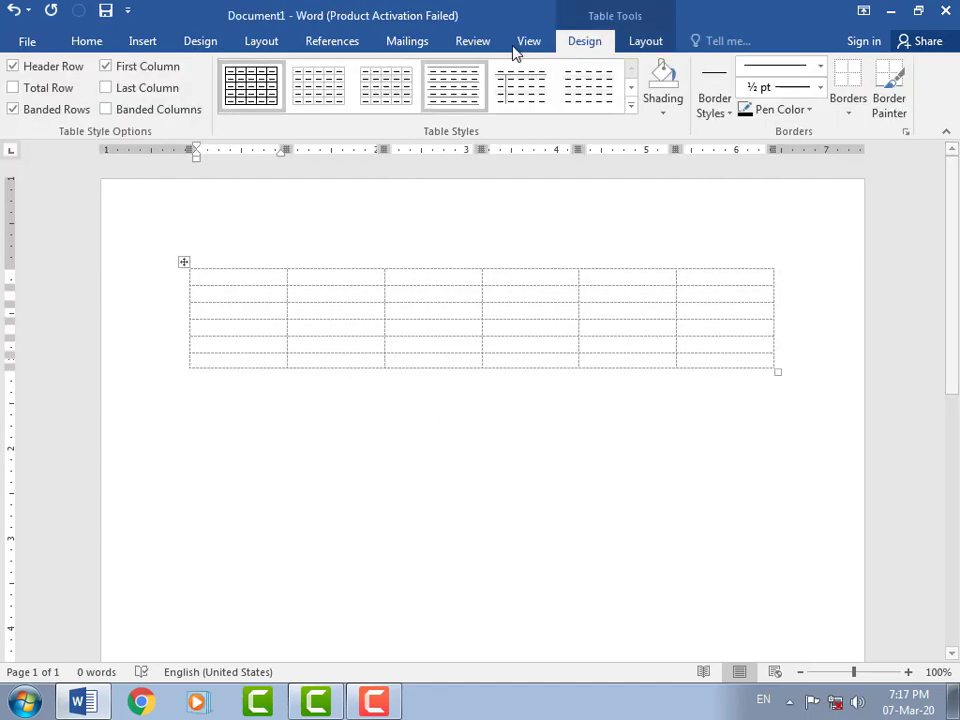
pyautogui.click(640, 40)
pyautogui.click(69, 96)
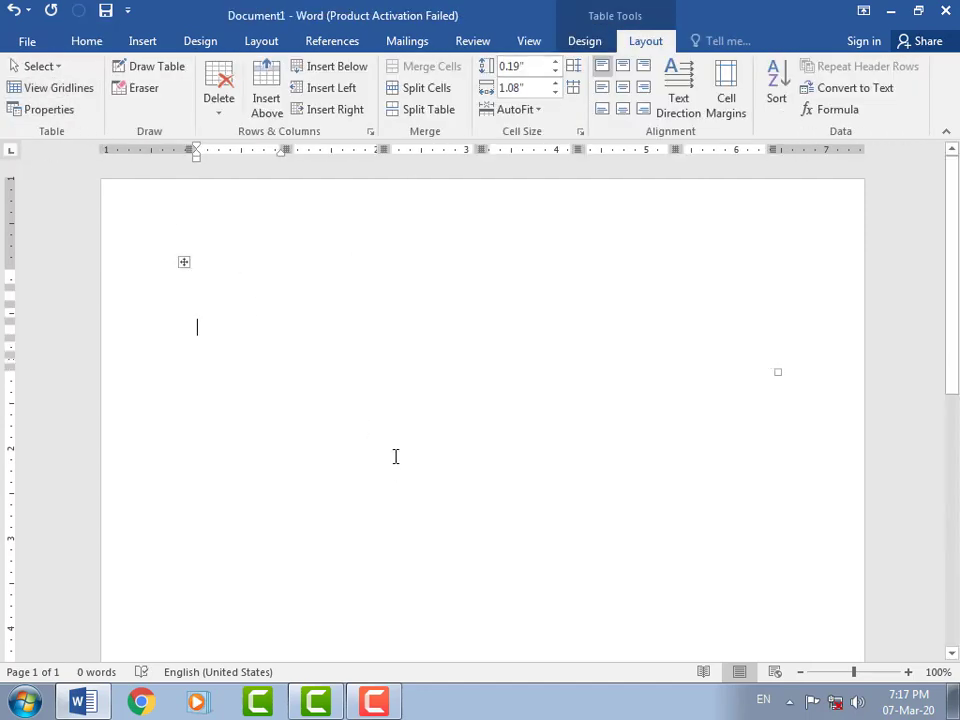
pyautogui.click(394, 454)
# Select the whole table, display its gridlines, and clear the selection
pyautogui.click(325, 310)
pyautogui.click(184, 262)
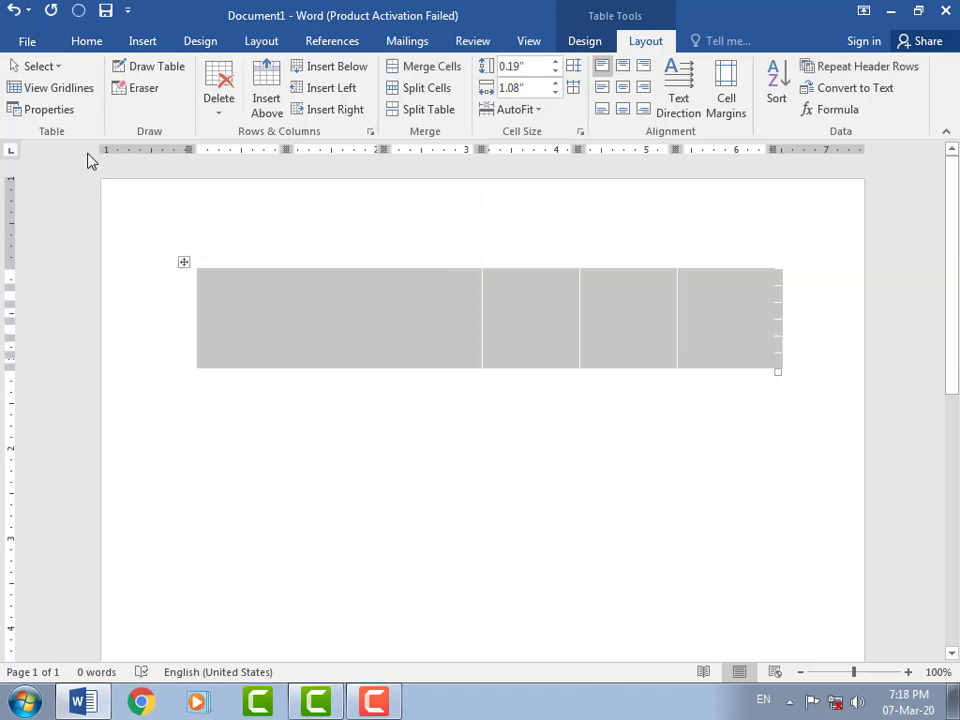
pyautogui.click(60, 90)
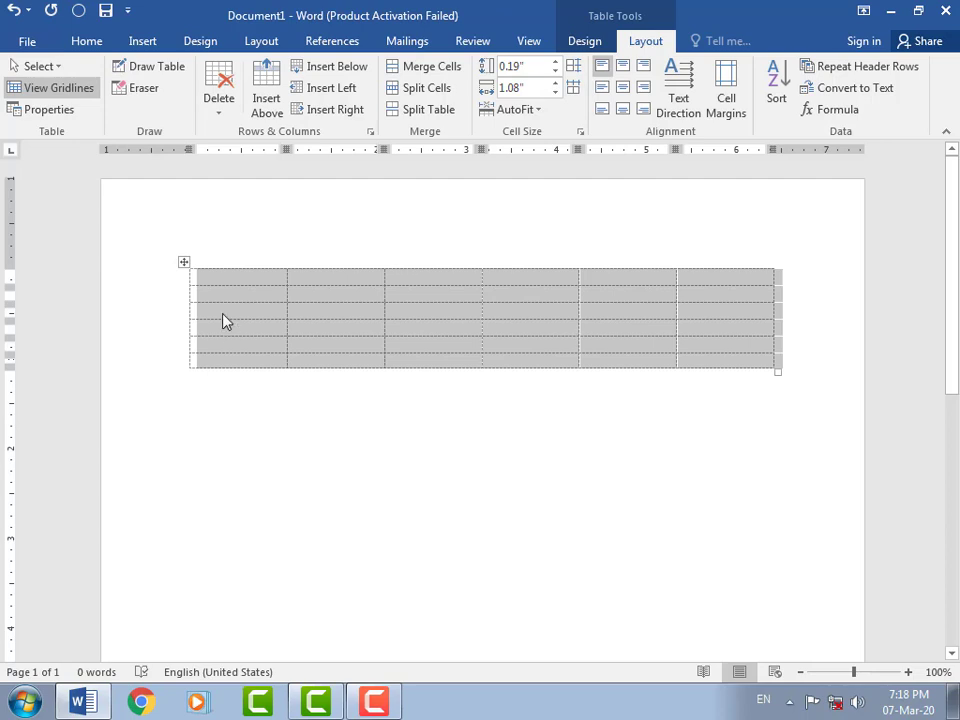
pyautogui.click(350, 396)
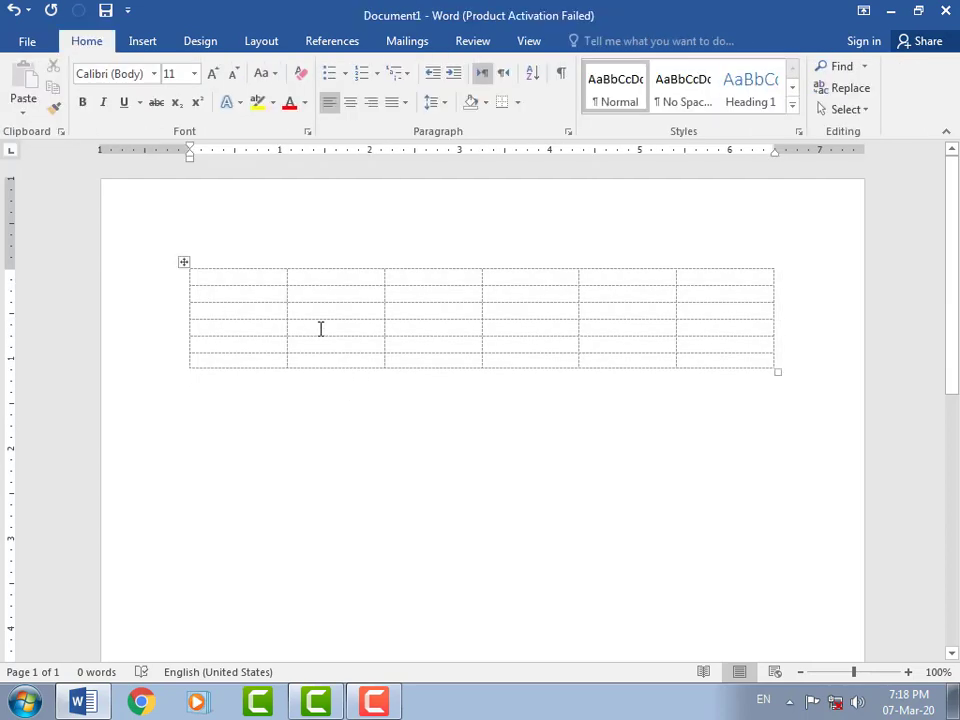
# Toggle the gridlines off and on again with the cursor in the first cell of row two
pyautogui.click(238, 295)
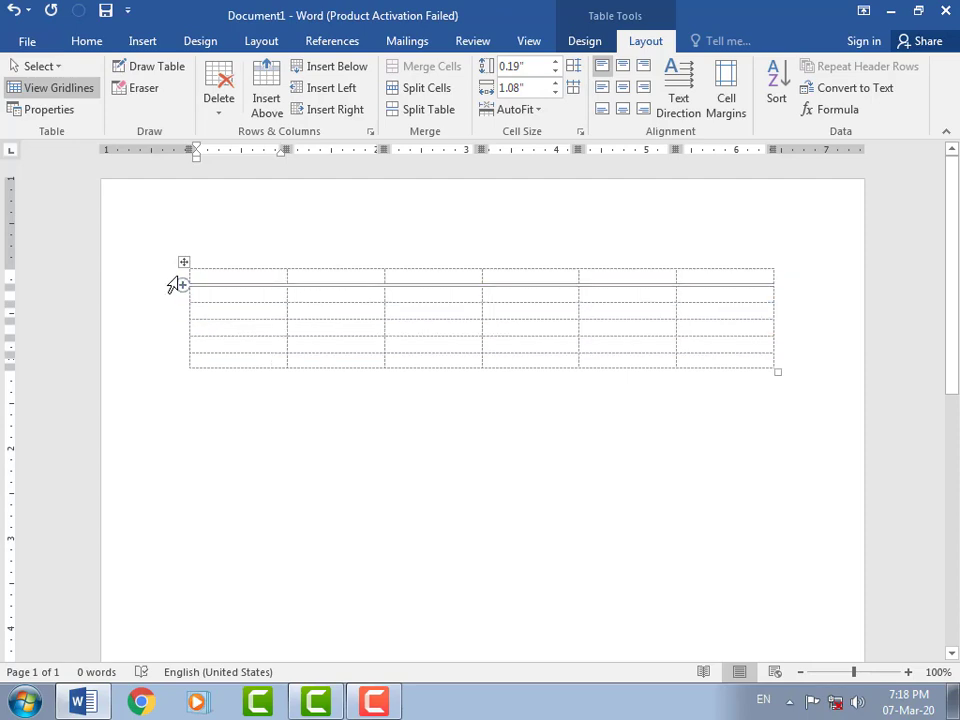
pyautogui.click(57, 89)
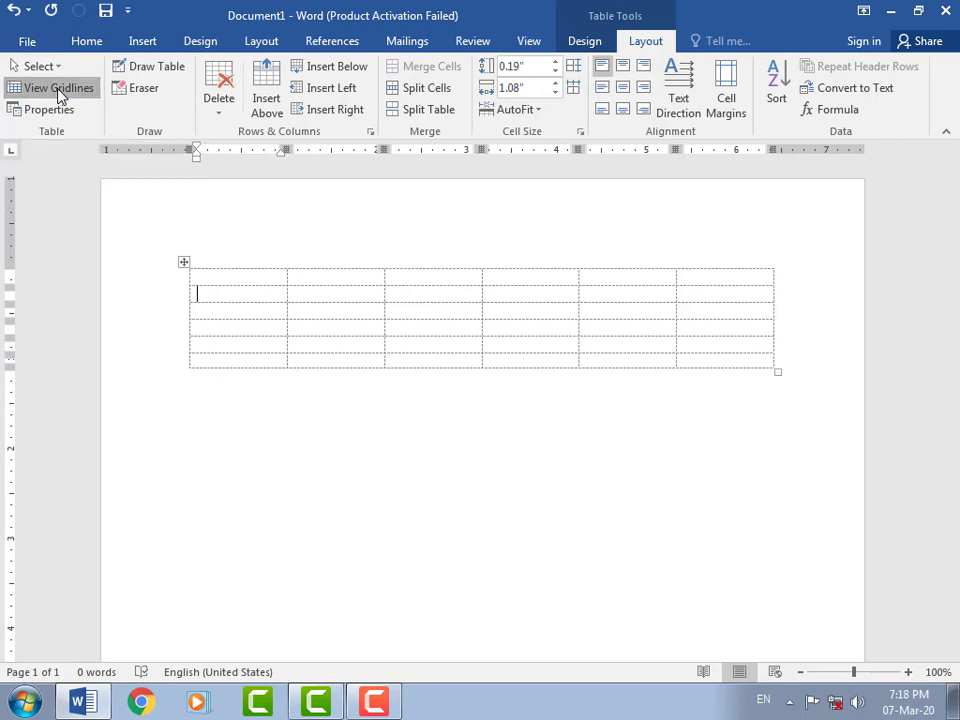
pyautogui.click(54, 94)
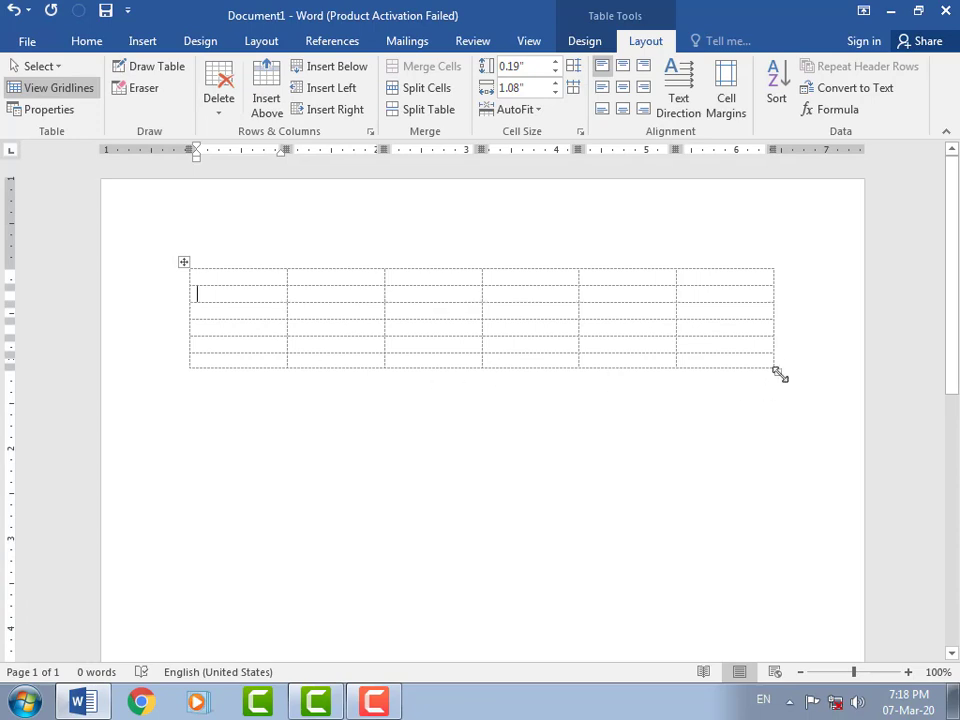
# Shrink the table until its columns are about 0.48" wide, and set the whole table's alignment to Center
pyautogui.moveTo(778, 373); pyautogui.dragTo(447, 364)
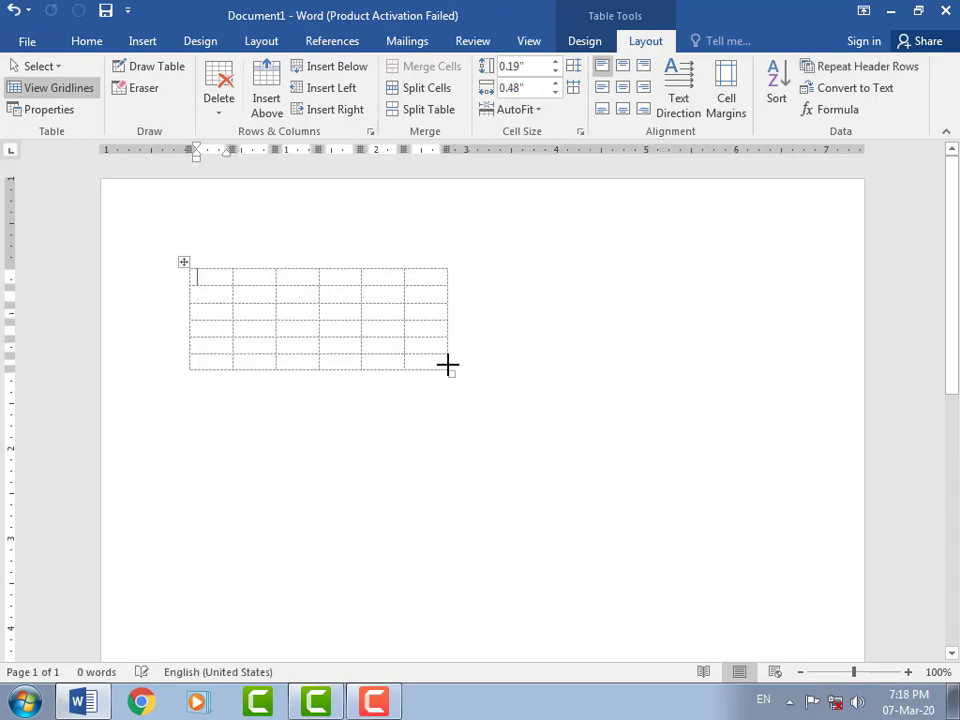
pyautogui.click(184, 262)
pyautogui.click(40, 110)
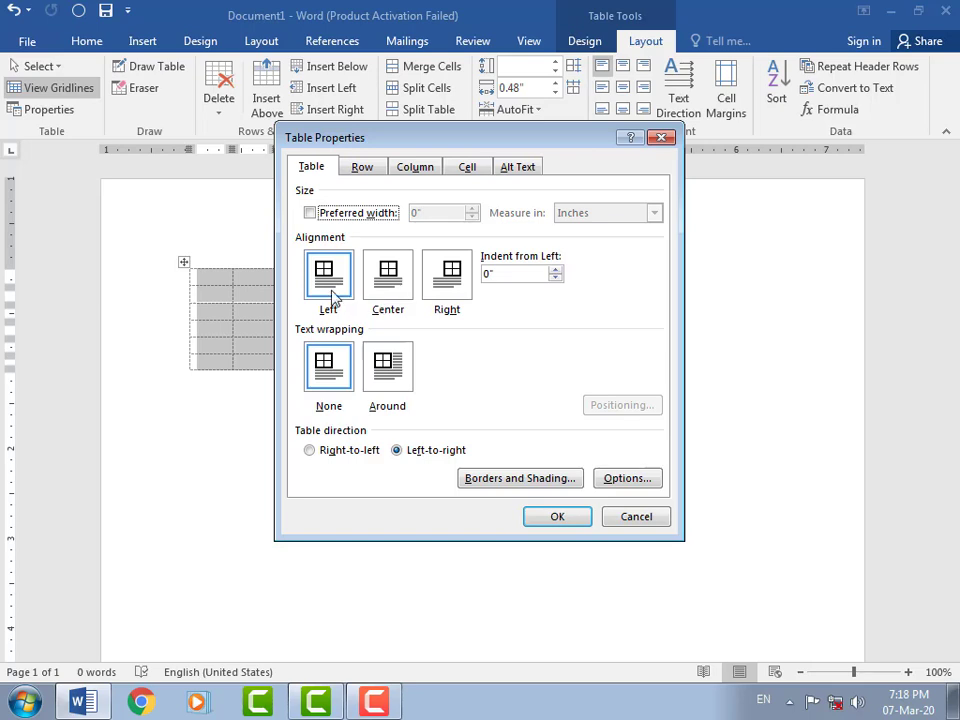
pyautogui.click(394, 292)
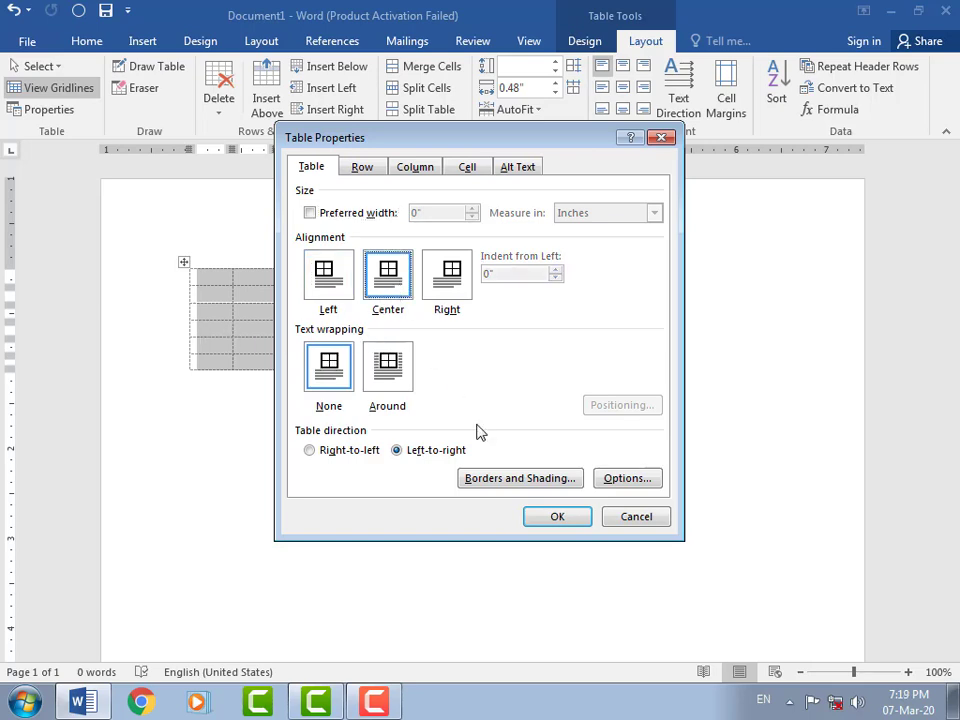
pyautogui.click(554, 520)
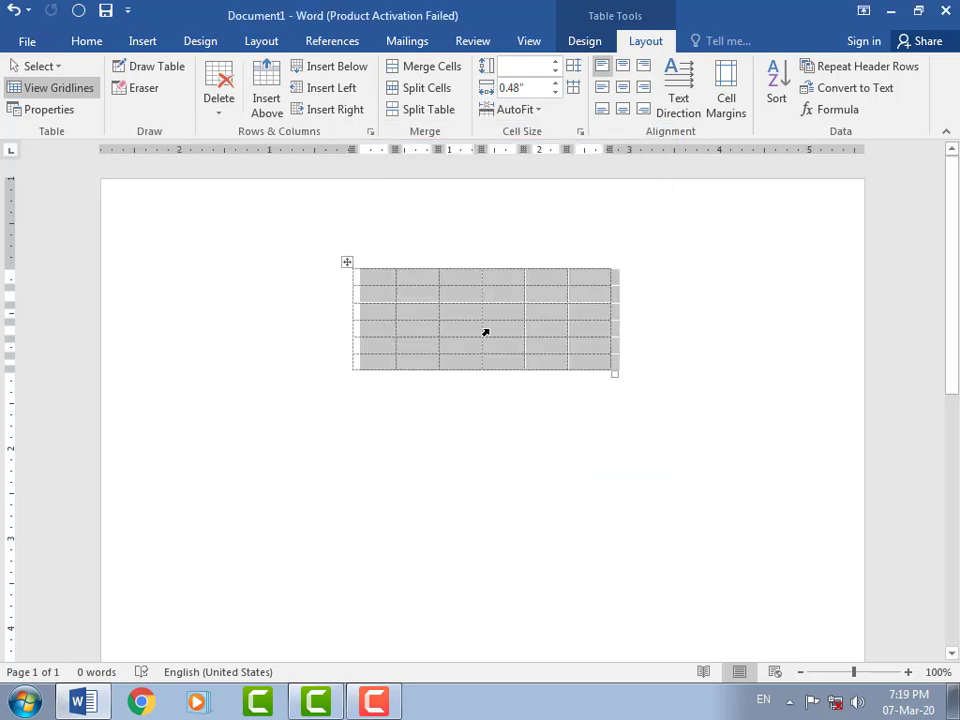
# Set the table's alignment to Right in its table properties
pyautogui.click(49, 109)
pyautogui.click(449, 305)
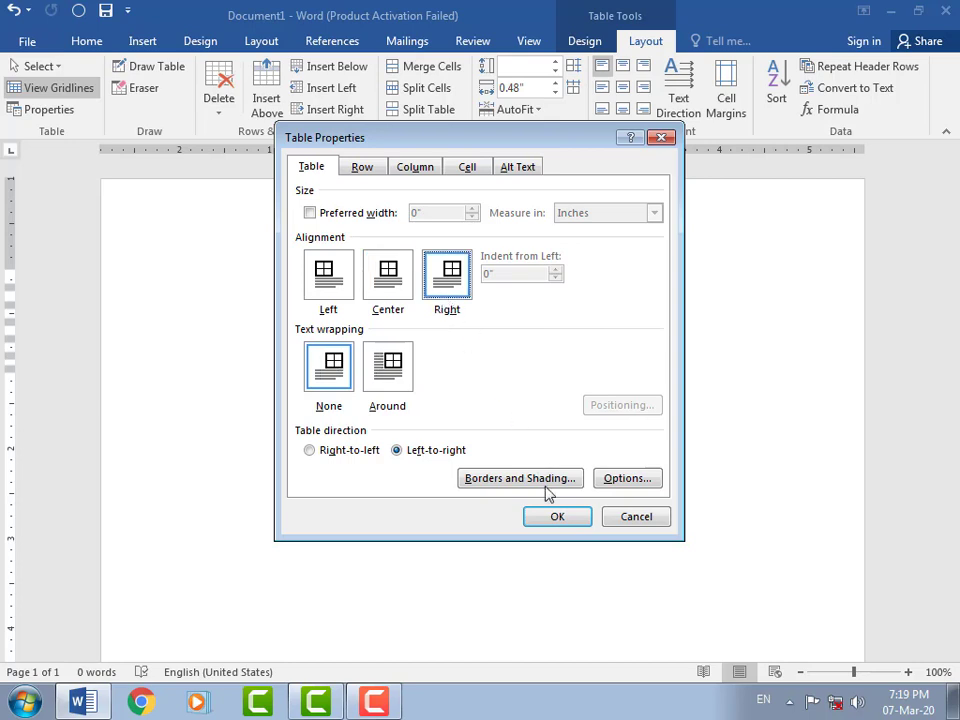
pyautogui.click(557, 518)
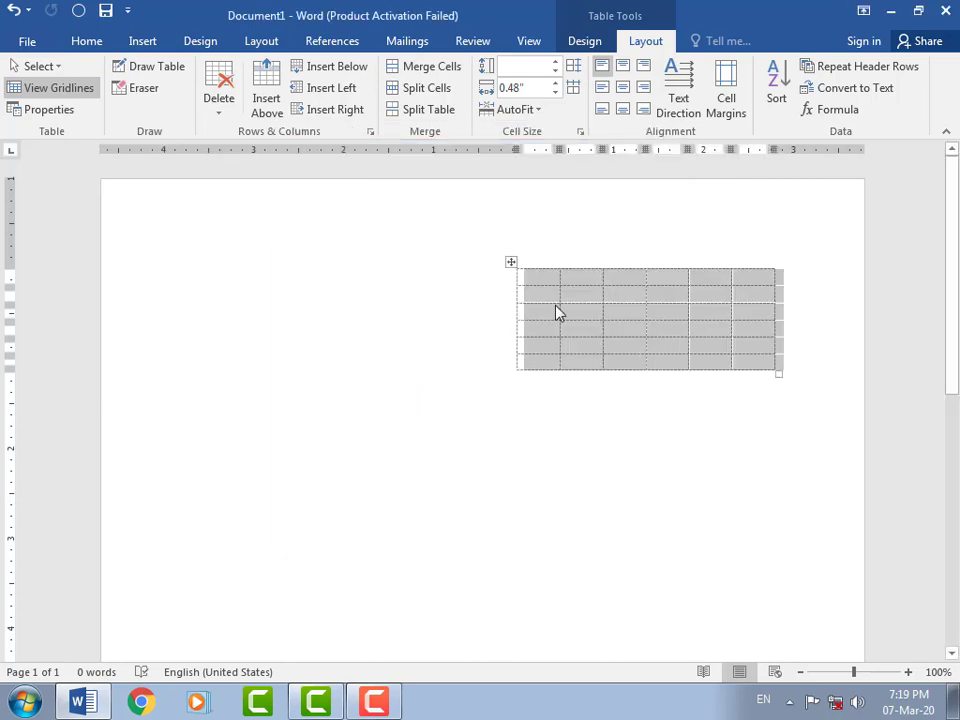
# Return the table's alignment to Center in its table properties
pyautogui.click(40, 110)
pyautogui.click(388, 290)
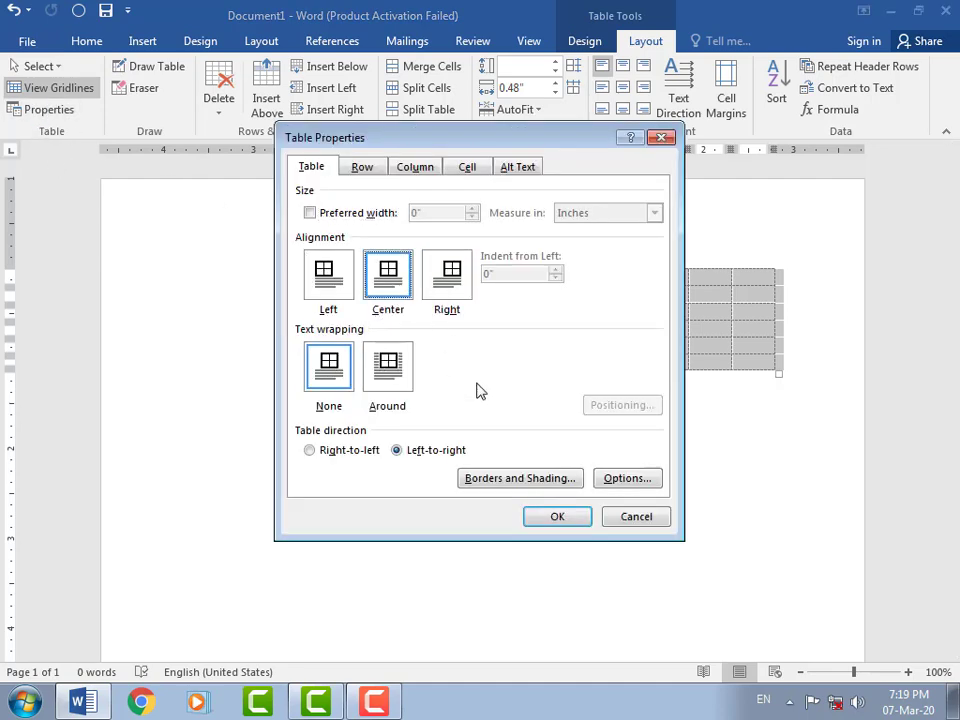
pyautogui.click(538, 516)
# Specify a row height of at least 0.5" for all six table rows, and clear the selection
pyautogui.click(48, 110)
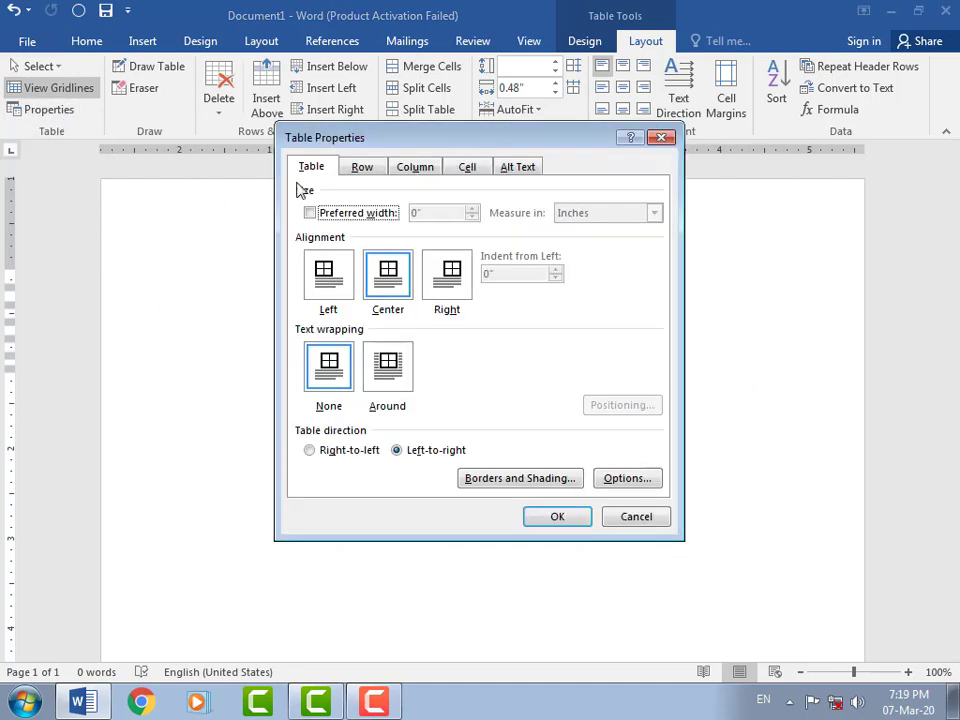
pyautogui.click(365, 170)
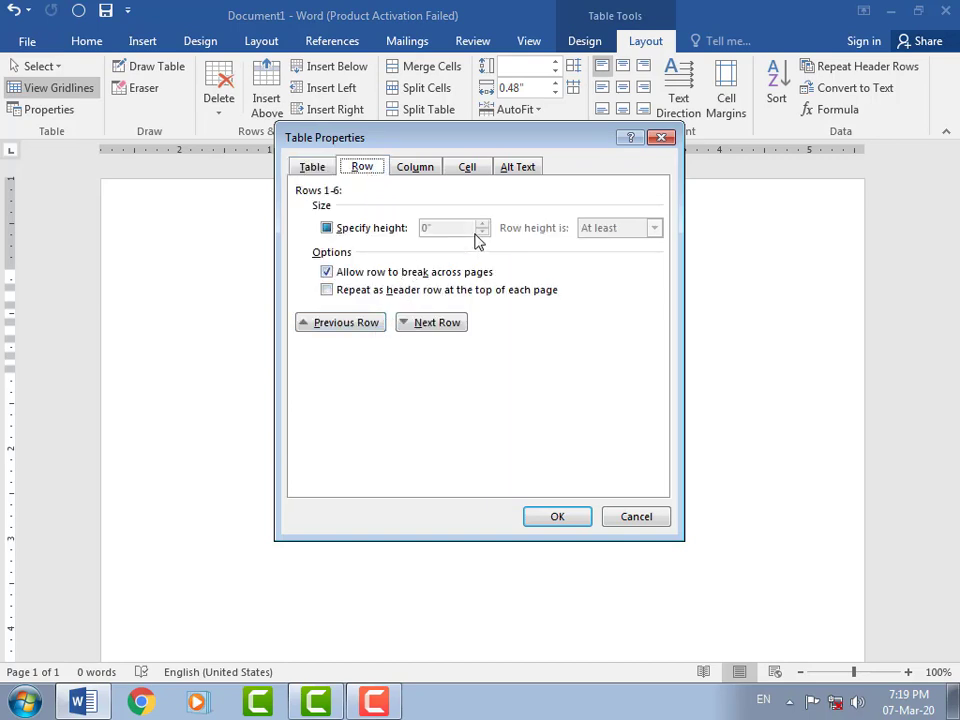
pyautogui.click(326, 228)
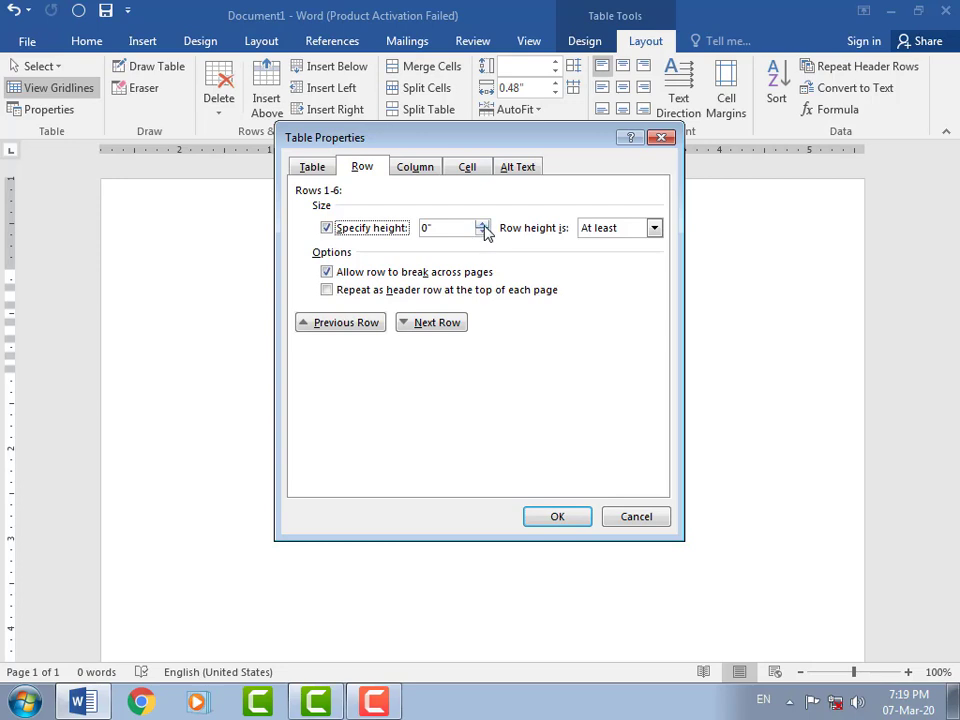
pyautogui.click(482, 225)
pyautogui.click(559, 519)
pyautogui.click(650, 348)
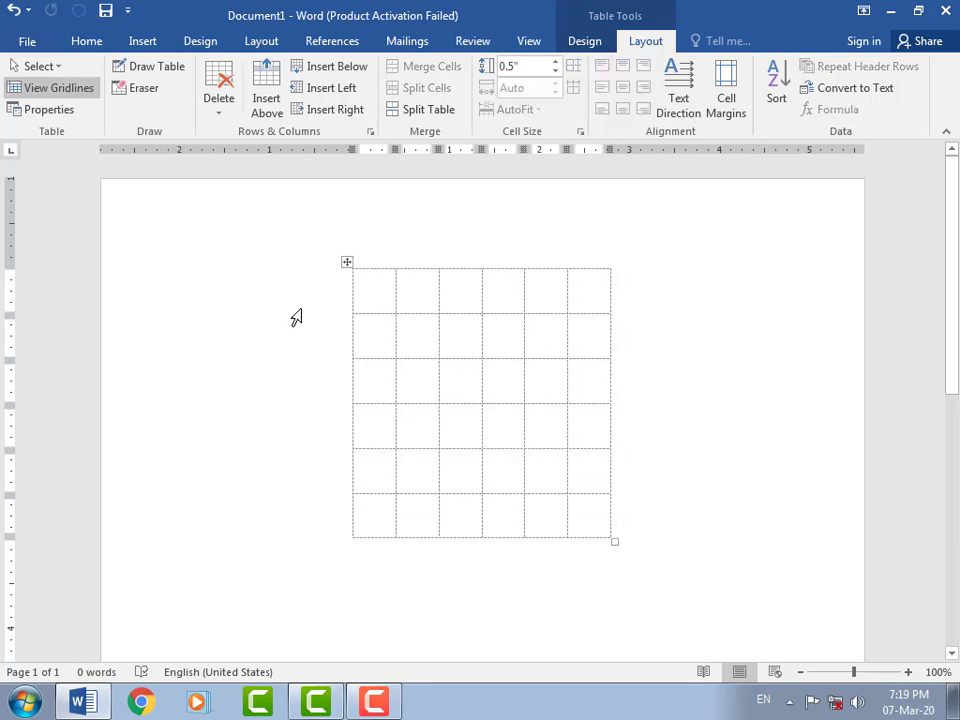
# Set the preferred width of all six table columns to 0.7" in the table properties
pyautogui.click(347, 263)
pyautogui.click(43, 110)
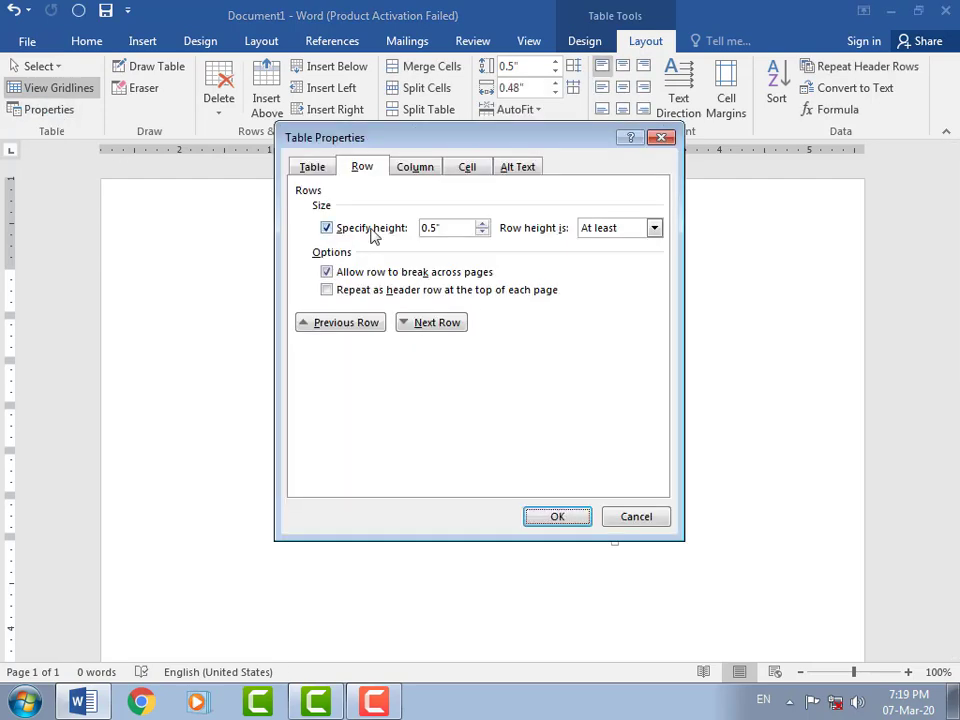
pyautogui.click(420, 170)
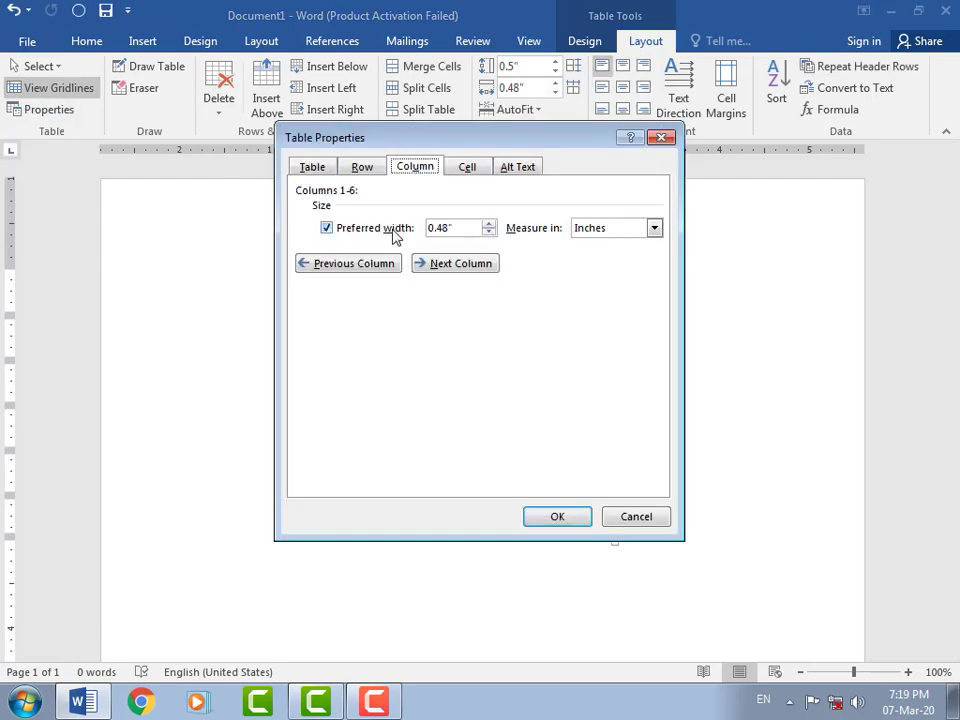
pyautogui.click(489, 232)
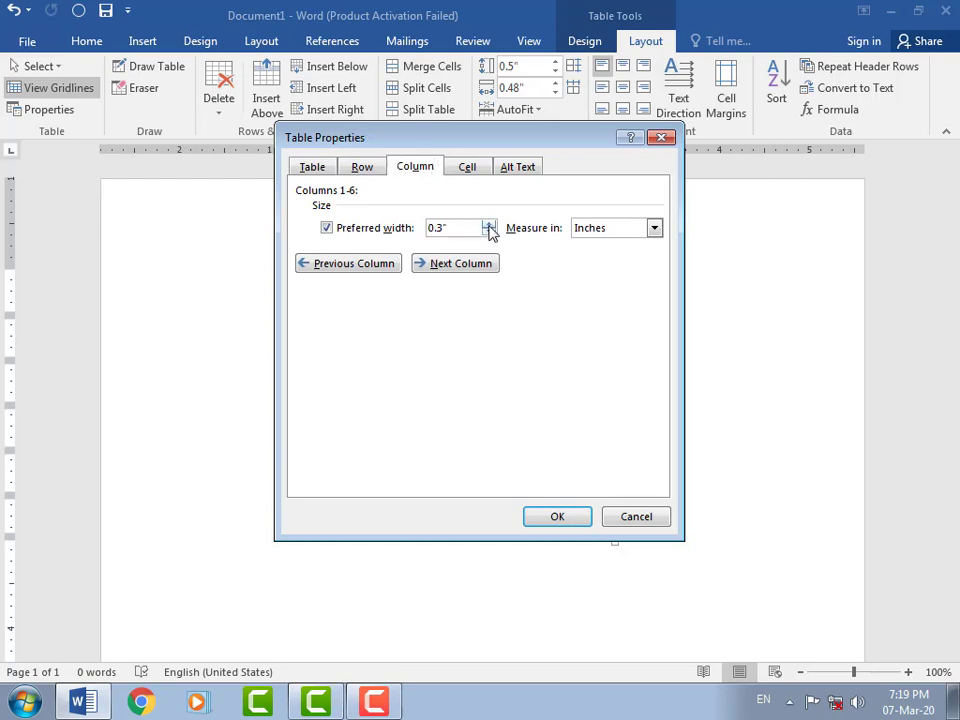
pyautogui.click(489, 225)
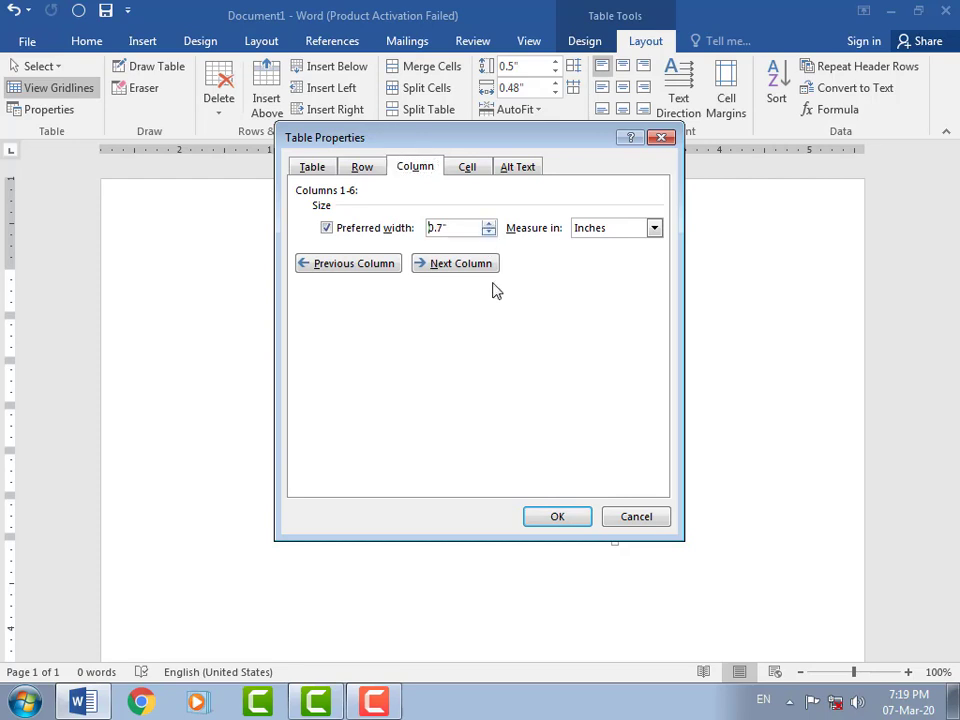
pyautogui.click(555, 515)
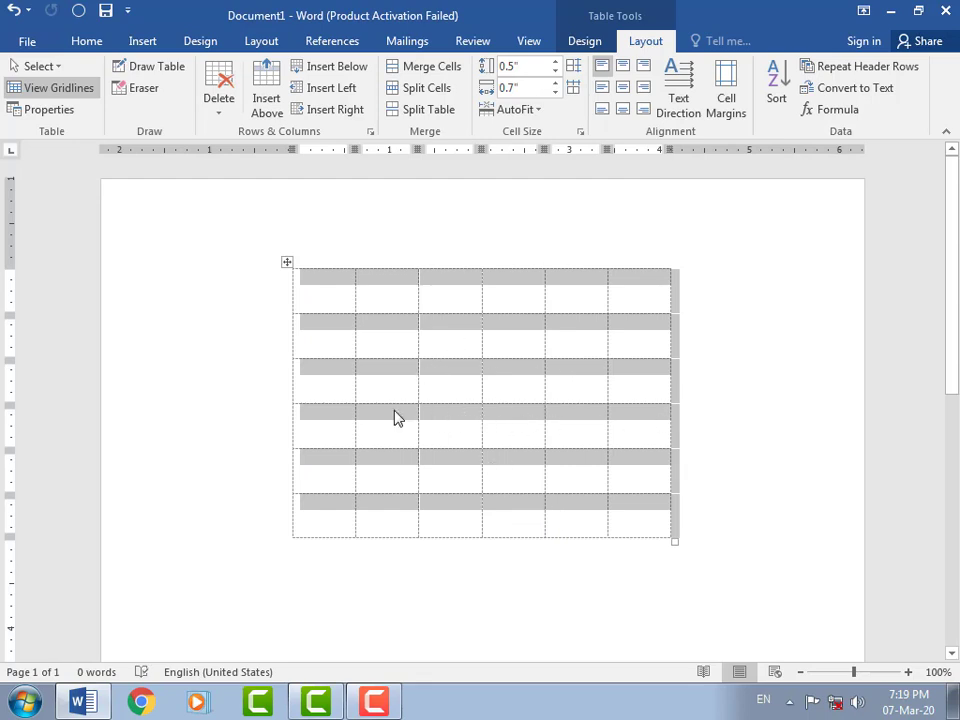
# Erase the vertical borders between all cells of the second row and between the first five cells of the fourth row
pyautogui.click(150, 90)
pyautogui.click(158, 70)
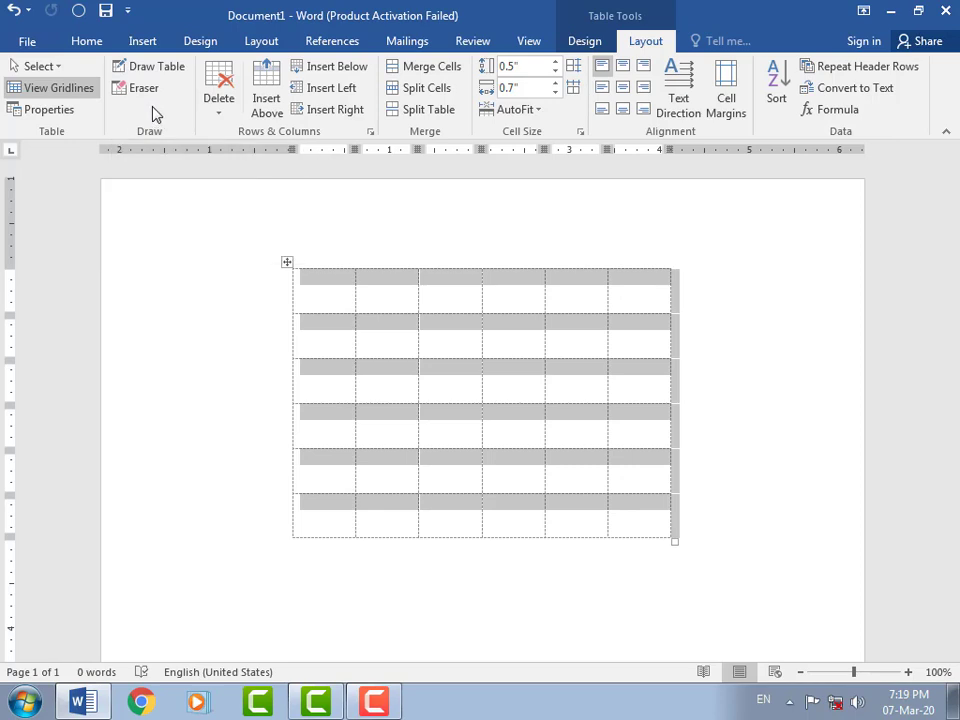
pyautogui.click(335, 368)
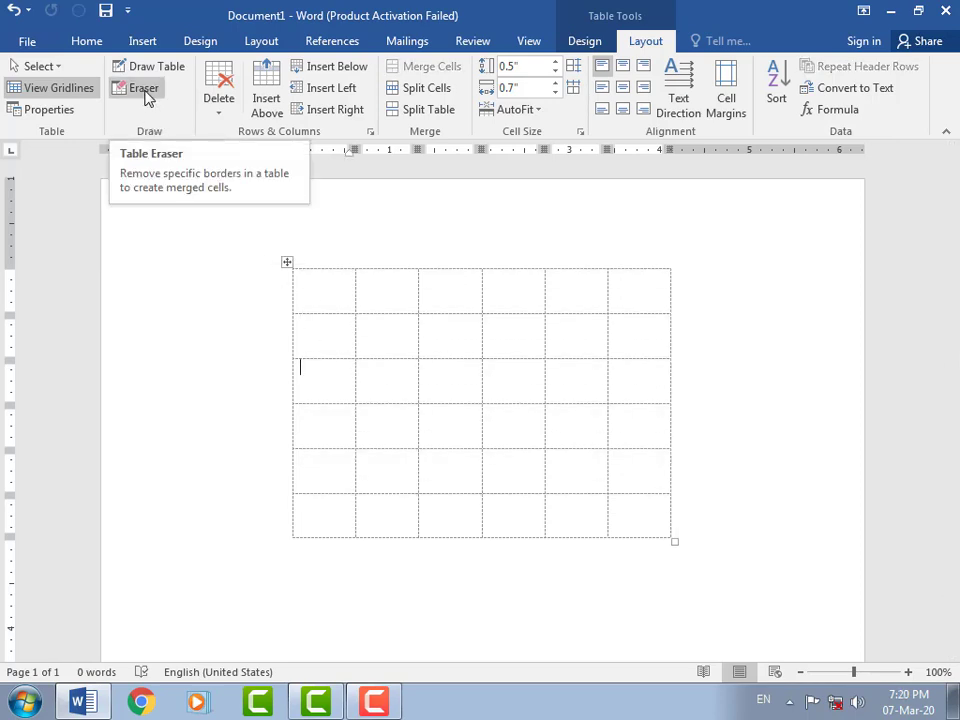
pyautogui.click(145, 90)
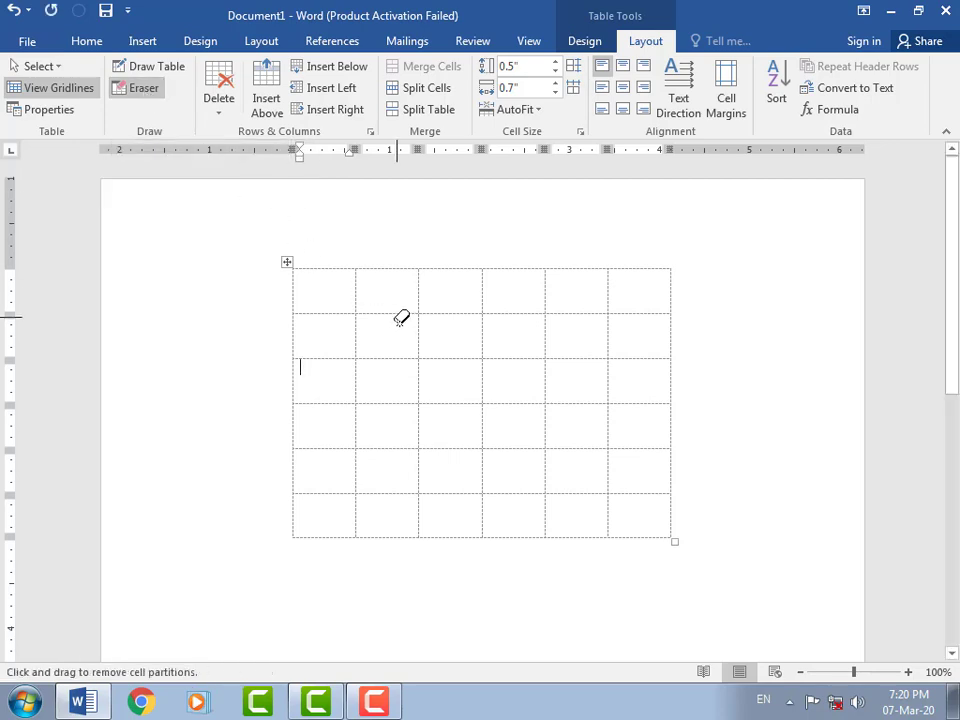
pyautogui.moveTo(330, 336); pyautogui.dragTo(628, 343)
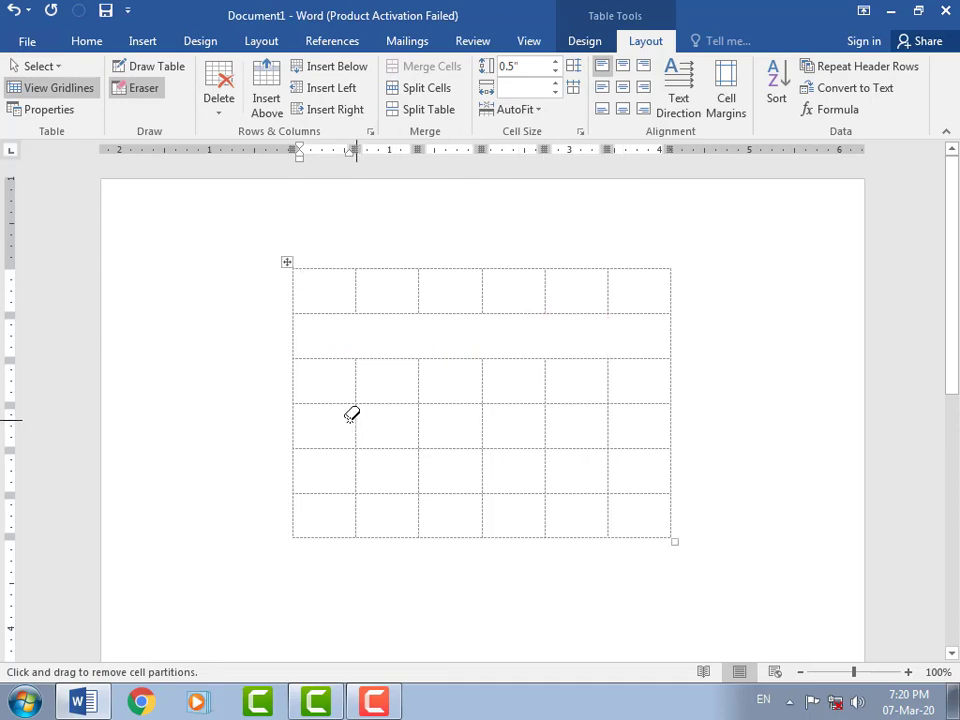
pyautogui.moveTo(351, 413); pyautogui.dragTo(515, 424)
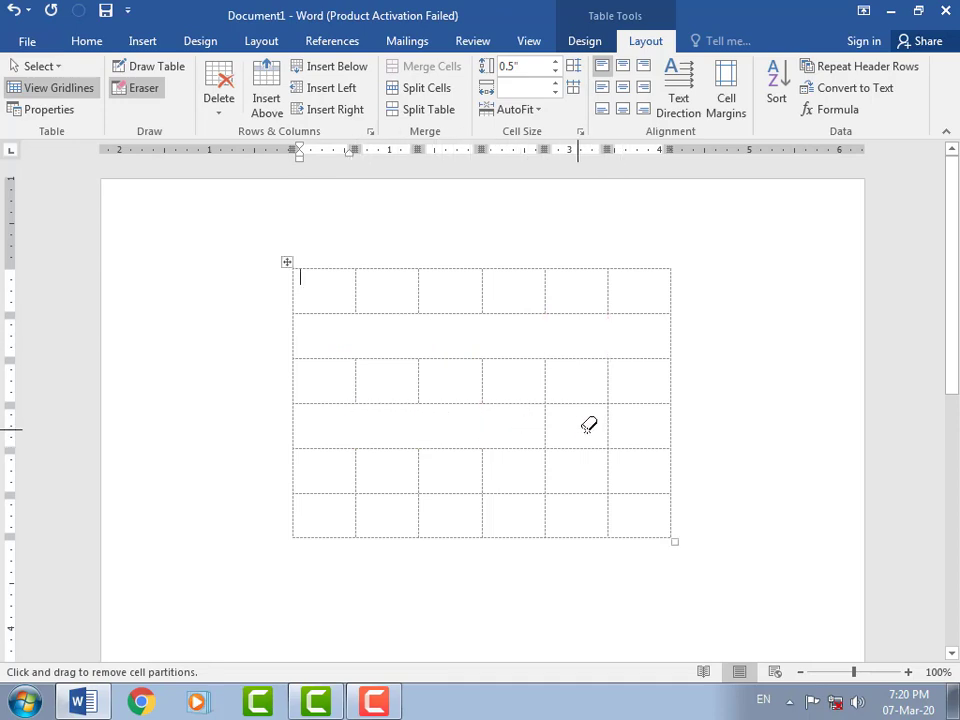
pyautogui.moveTo(598, 423); pyautogui.dragTo(531, 424)
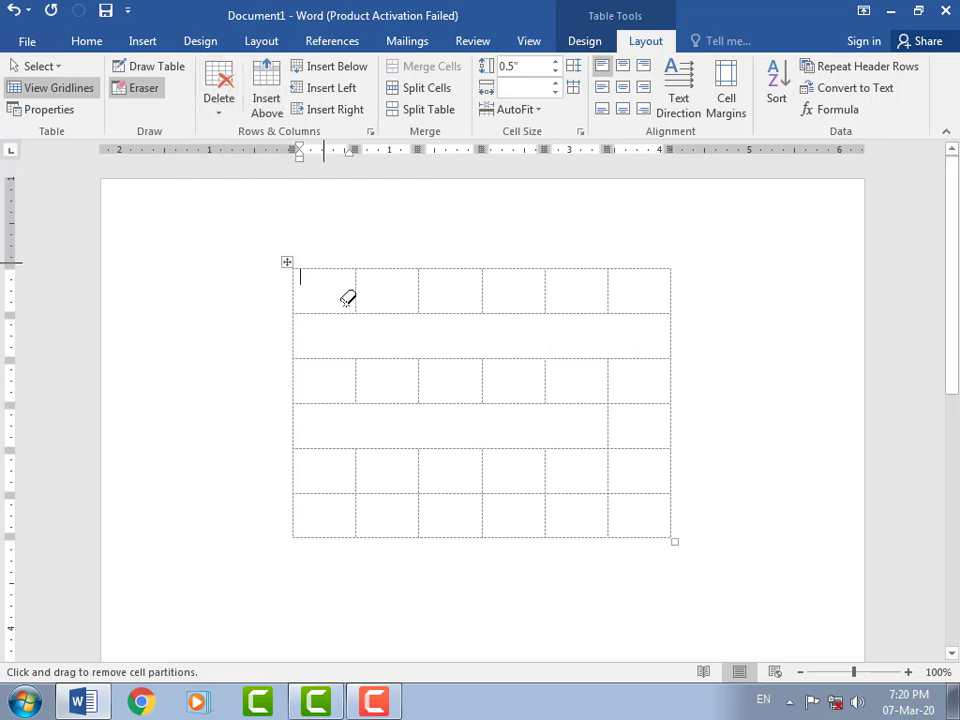
# Fill the first two cells of the top row with "fgdfgh" and "fghfgh"
pyautogui.click(226, 105)
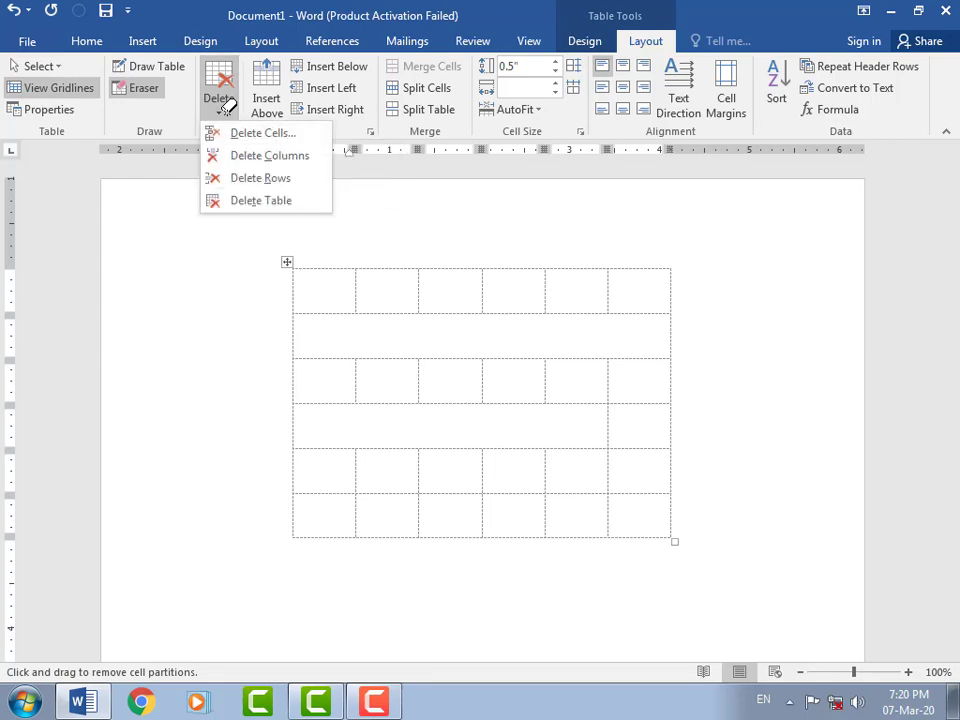
pyautogui.click(382, 277)
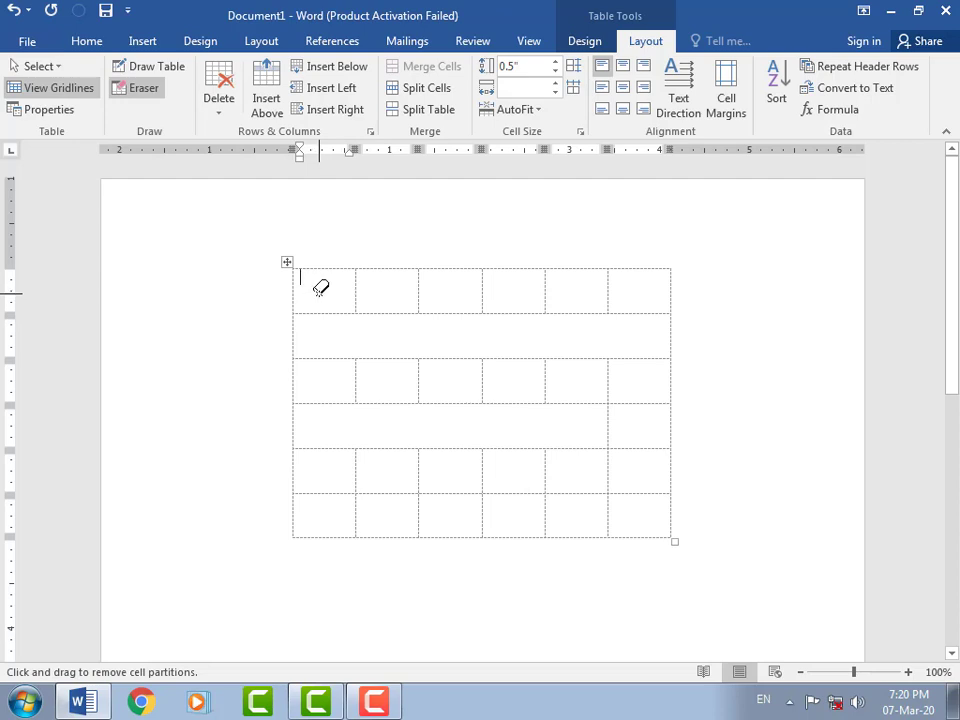
pyautogui.write('fgdfgh')
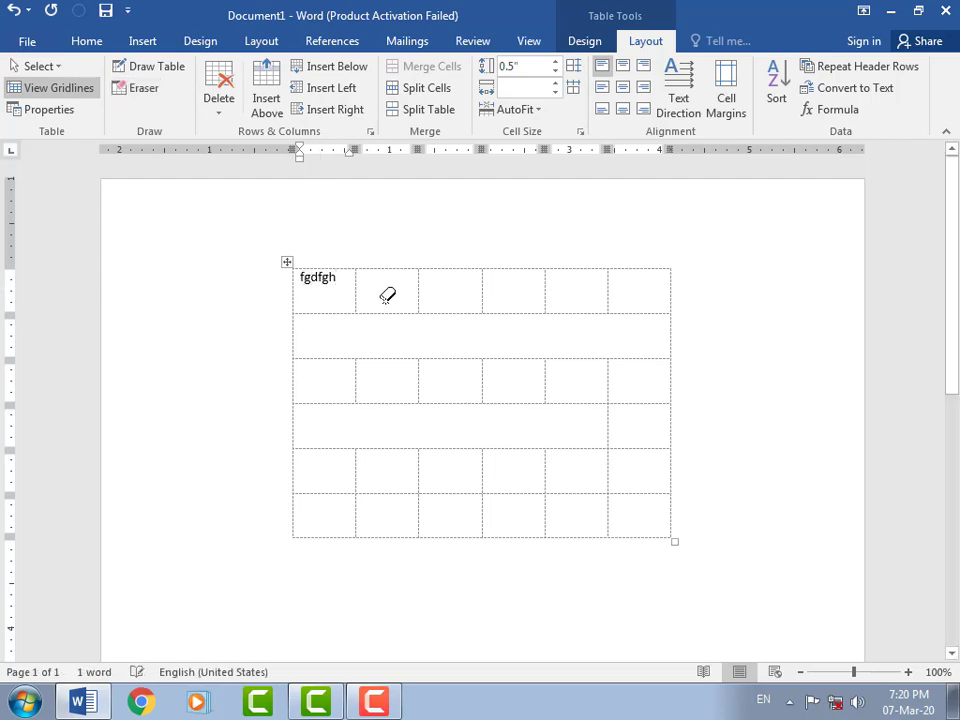
pyautogui.press('Tab')
pyautogui.write('fghfgh')
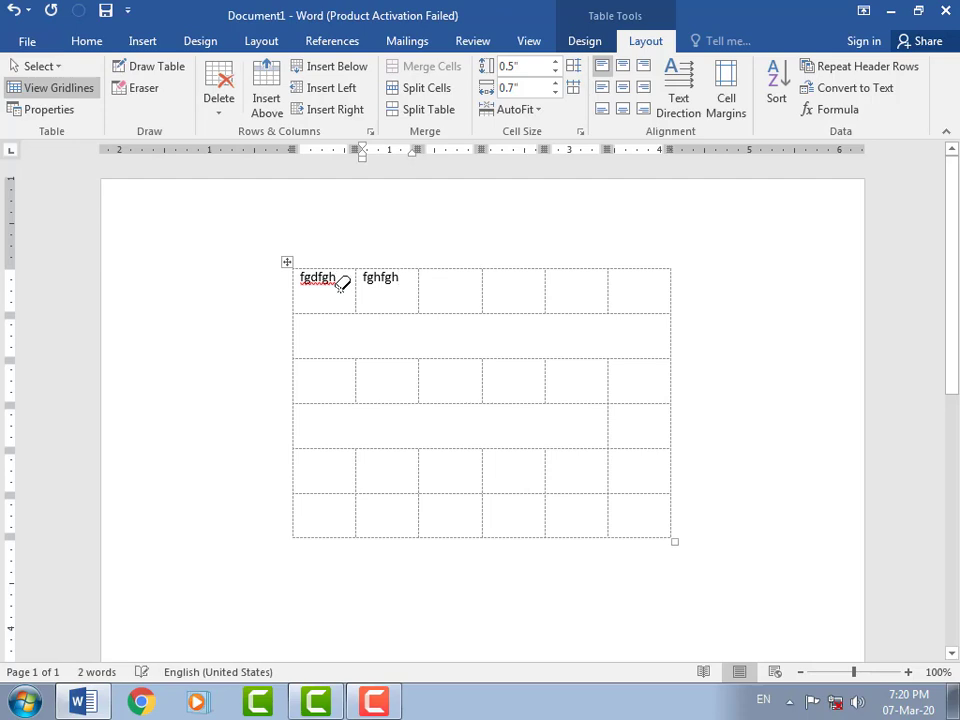
# Delete the "fgdfgh" cell from the top row, shifting the remaining cells left
pyautogui.click(341, 284)
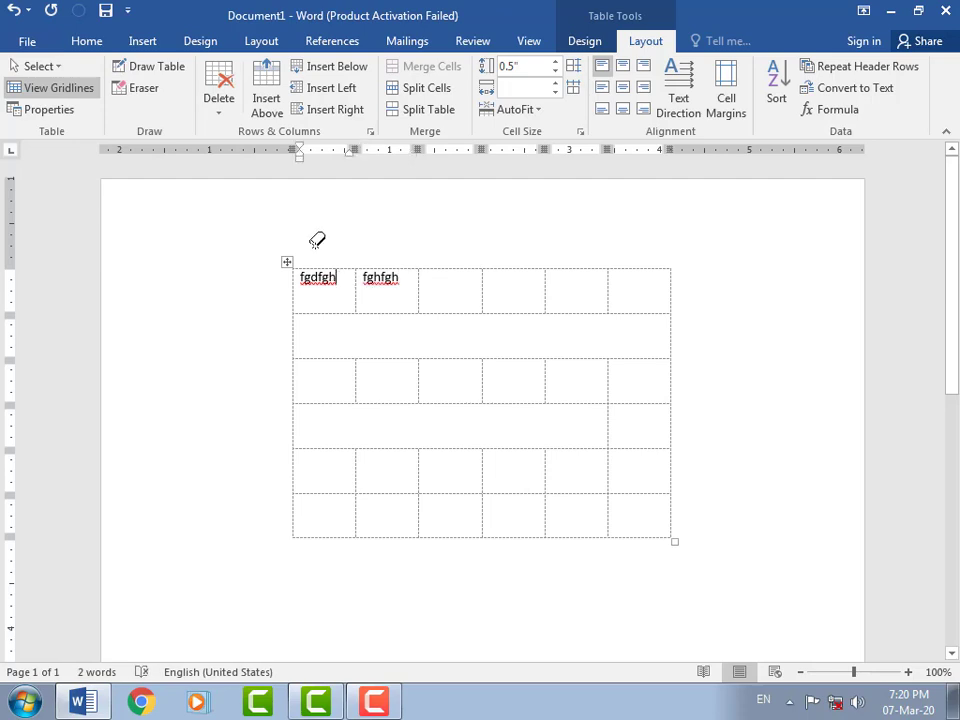
pyautogui.click(222, 100)
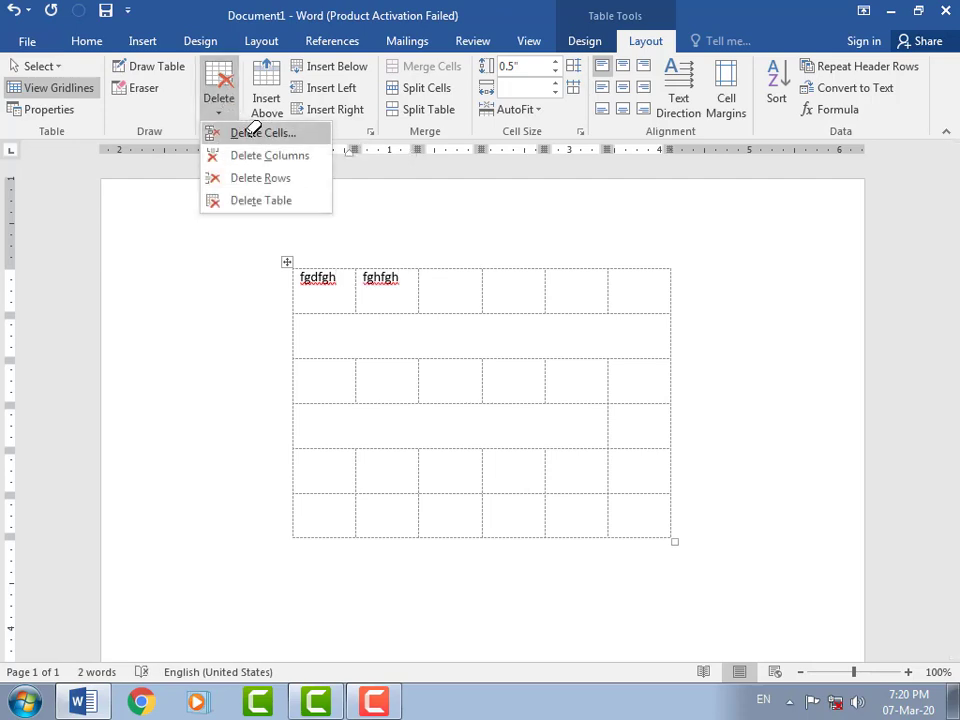
pyautogui.click(255, 133)
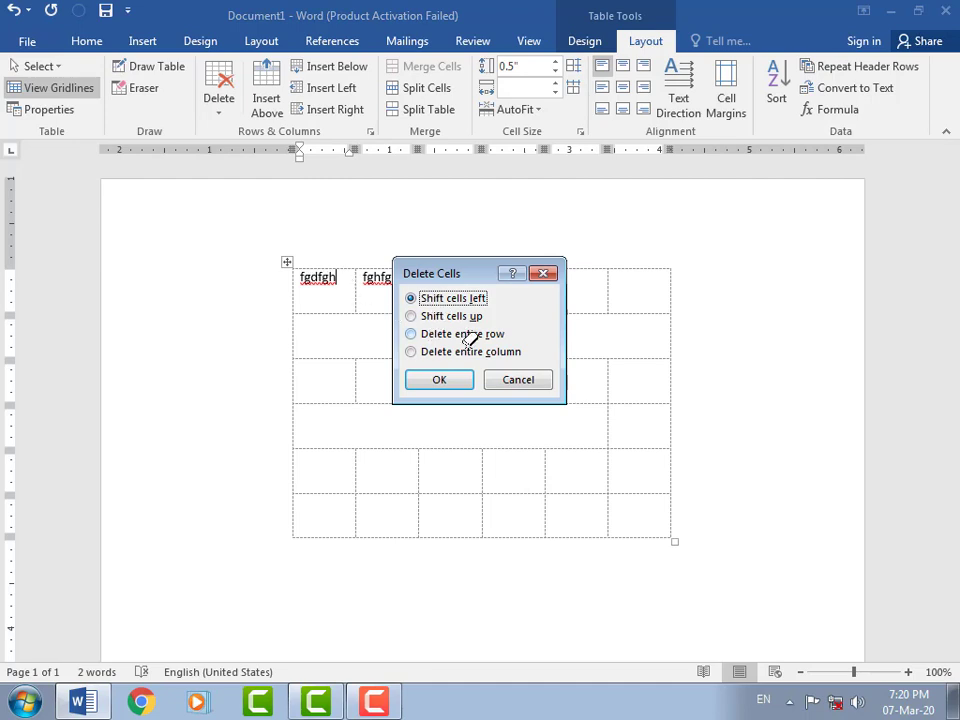
pyautogui.click(445, 379)
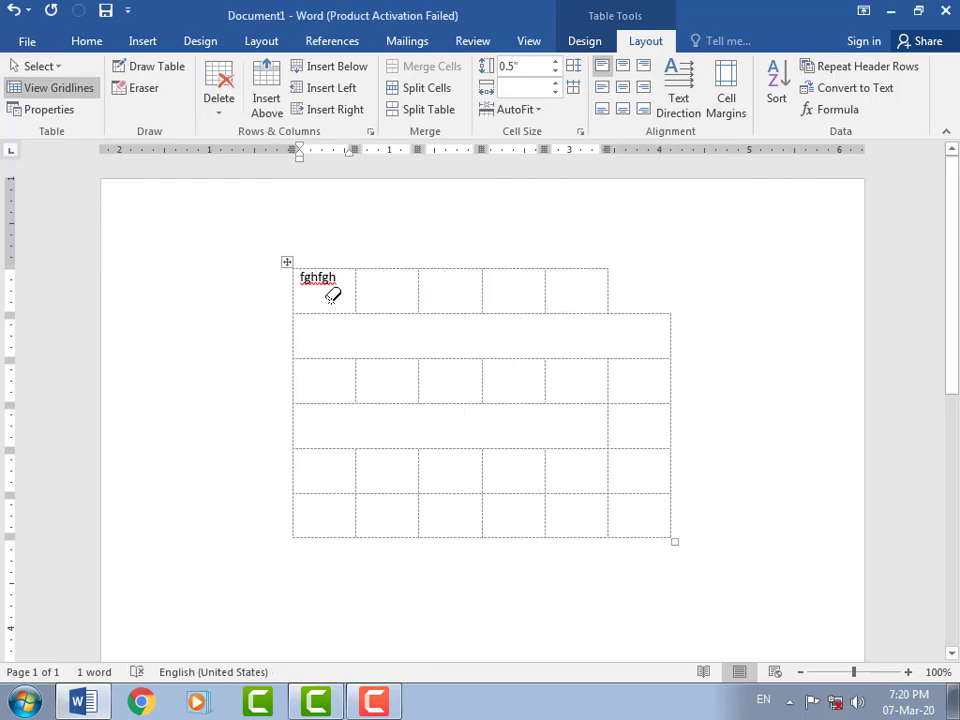
# Delete the table's column containing "fghfgh", and delete the top row
pyautogui.click(220, 100)
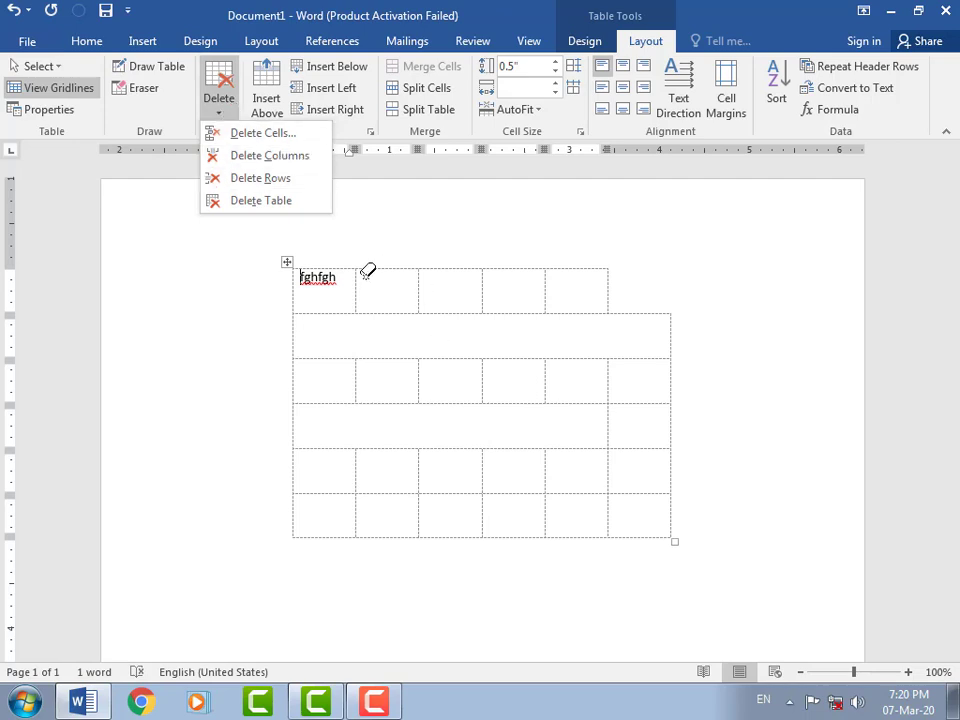
pyautogui.click(265, 155)
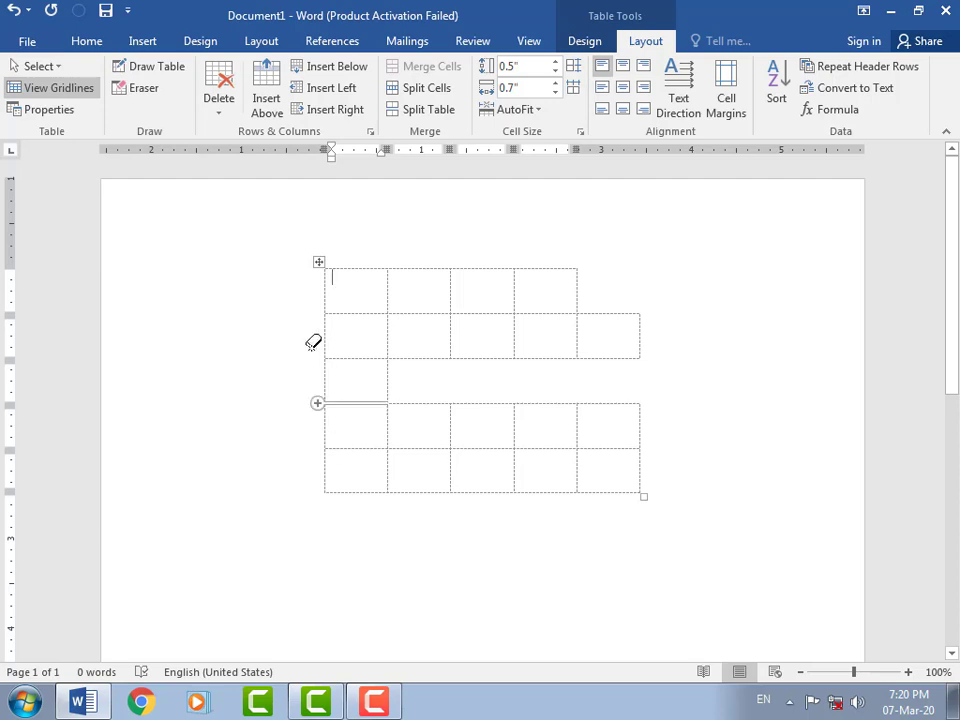
pyautogui.click(219, 95)
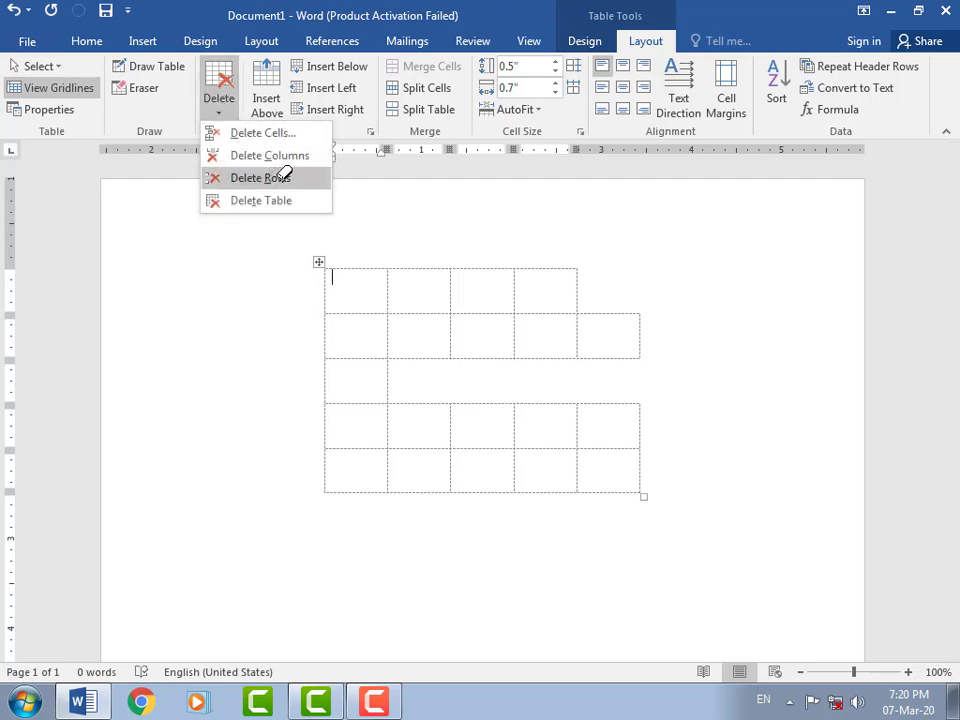
pyautogui.click(260, 177)
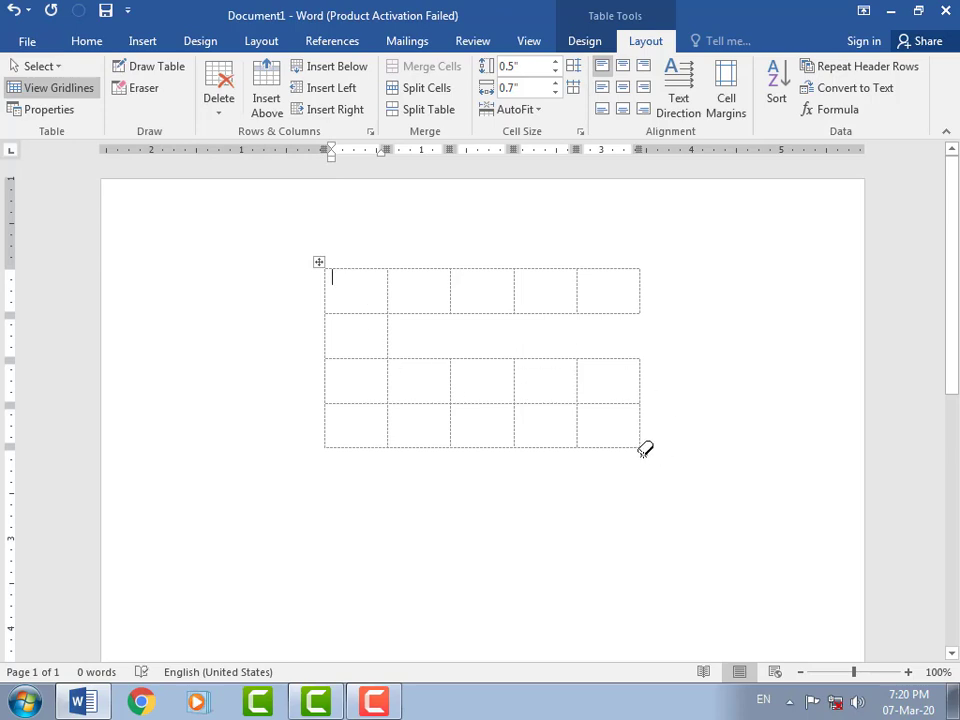
# Delete the entire table and insert a new one with six columns and seven rows
pyautogui.click(219, 98)
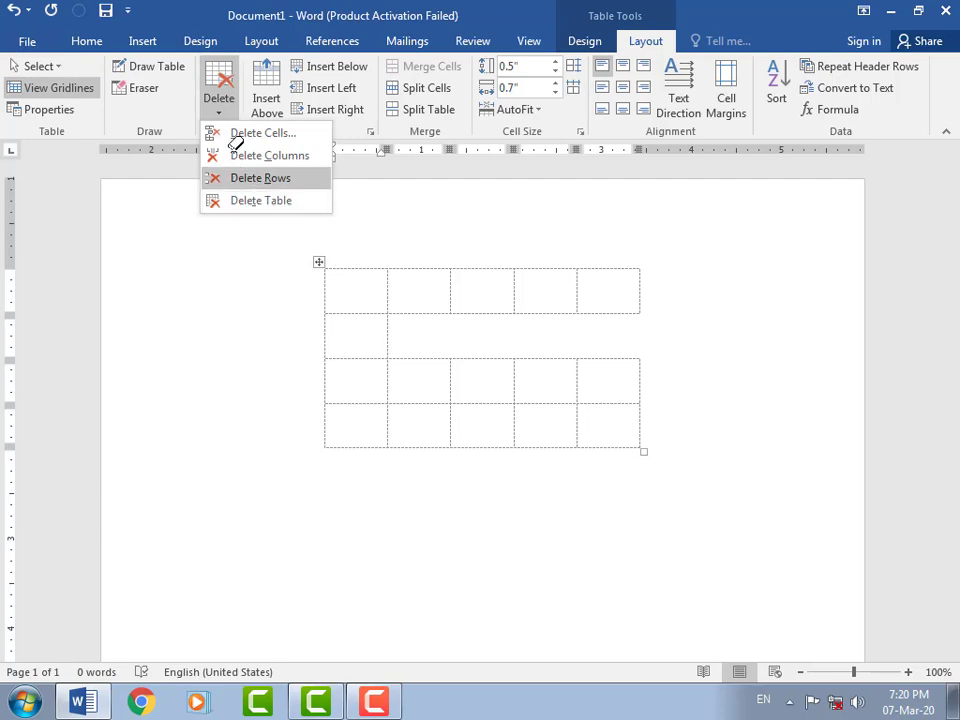
pyautogui.click(265, 199)
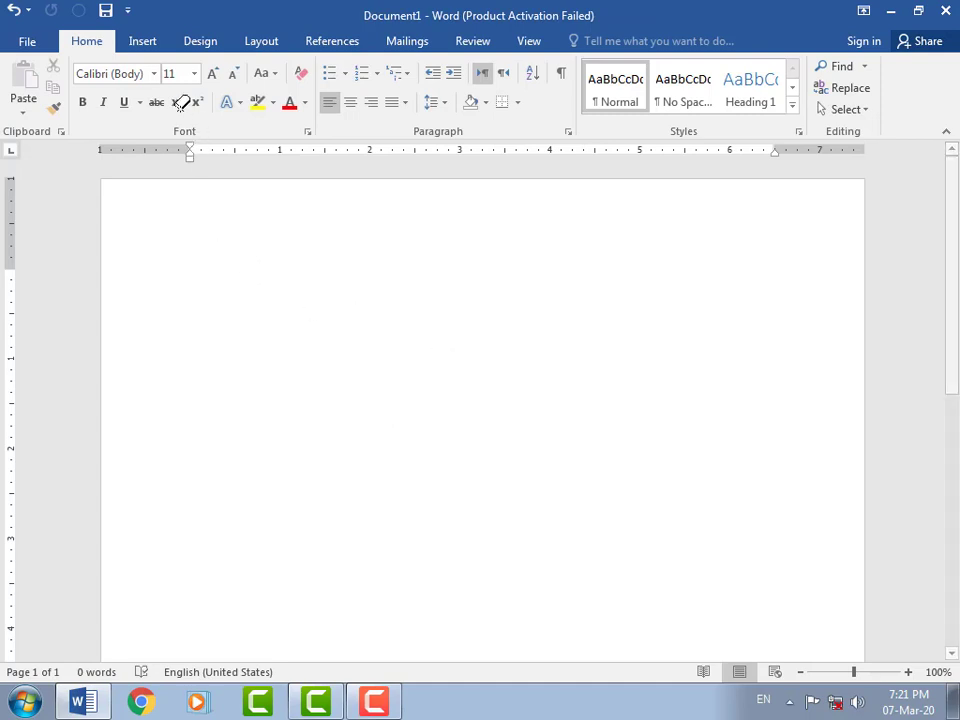
pyautogui.click(145, 41)
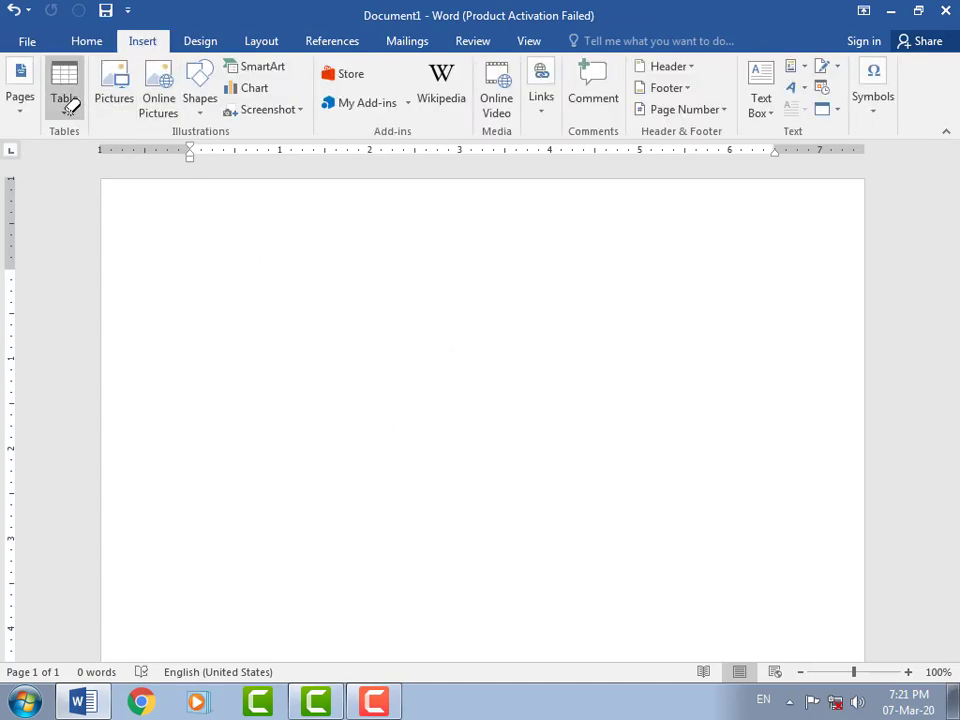
pyautogui.click(68, 100)
pyautogui.click(147, 258)
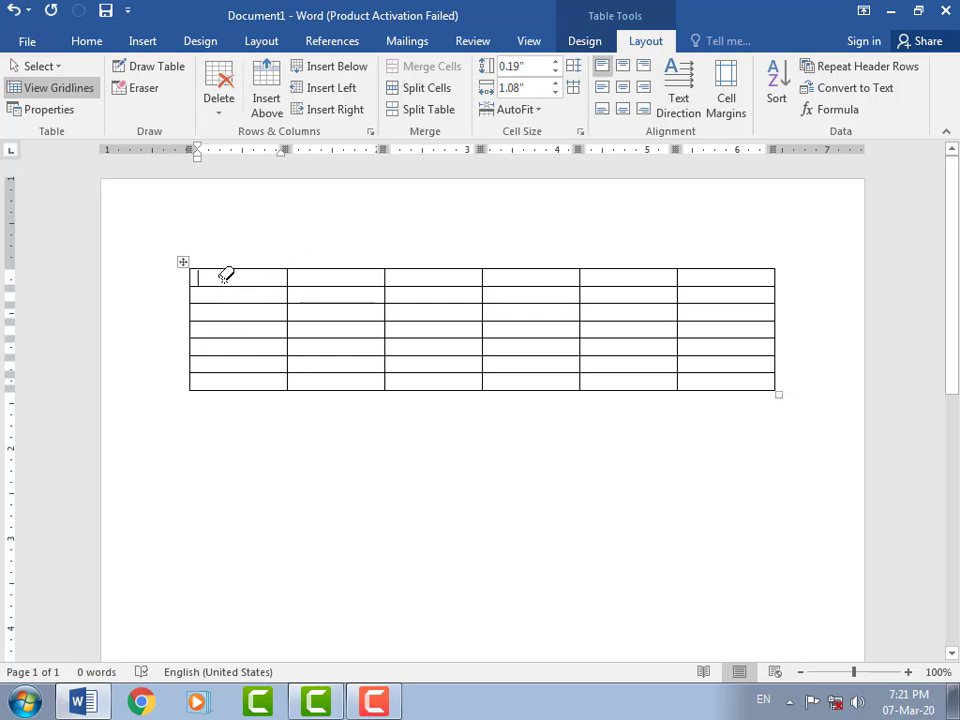
# Fill the first four cells of the top row with "gdsfgdsfg", "fgdsfgds", "dgdsfg" and "fgdsfg"
pyautogui.write('gdsfgdsfg')
pyautogui.press('Tab')
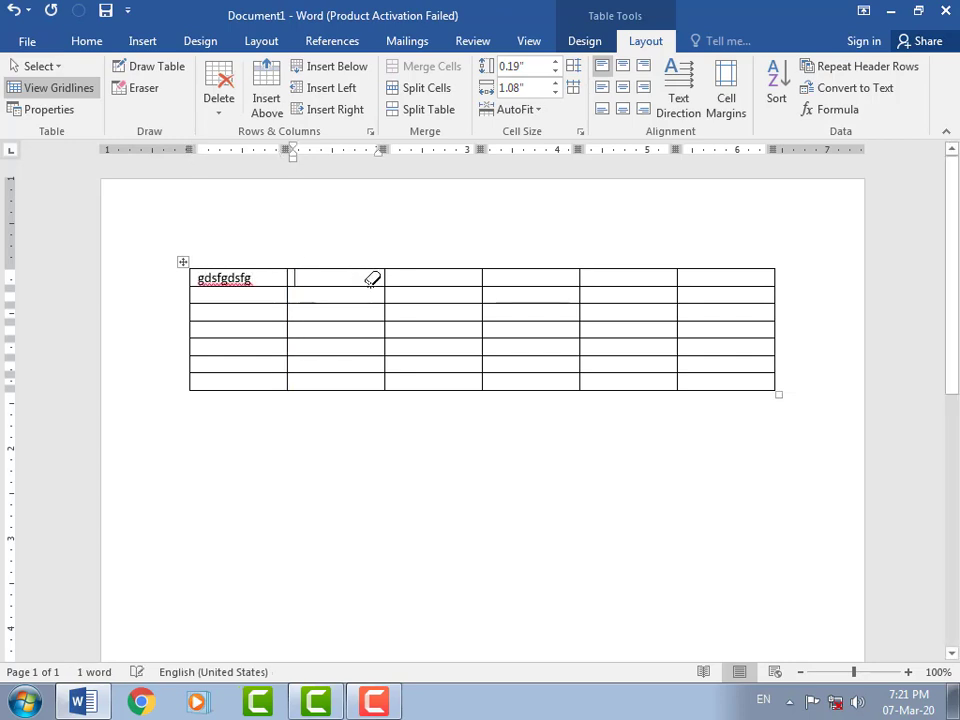
pyautogui.write('fgdsfgds')
pyautogui.press('Tab')
pyautogui.write('dgdsfg')
pyautogui.press('Tab')
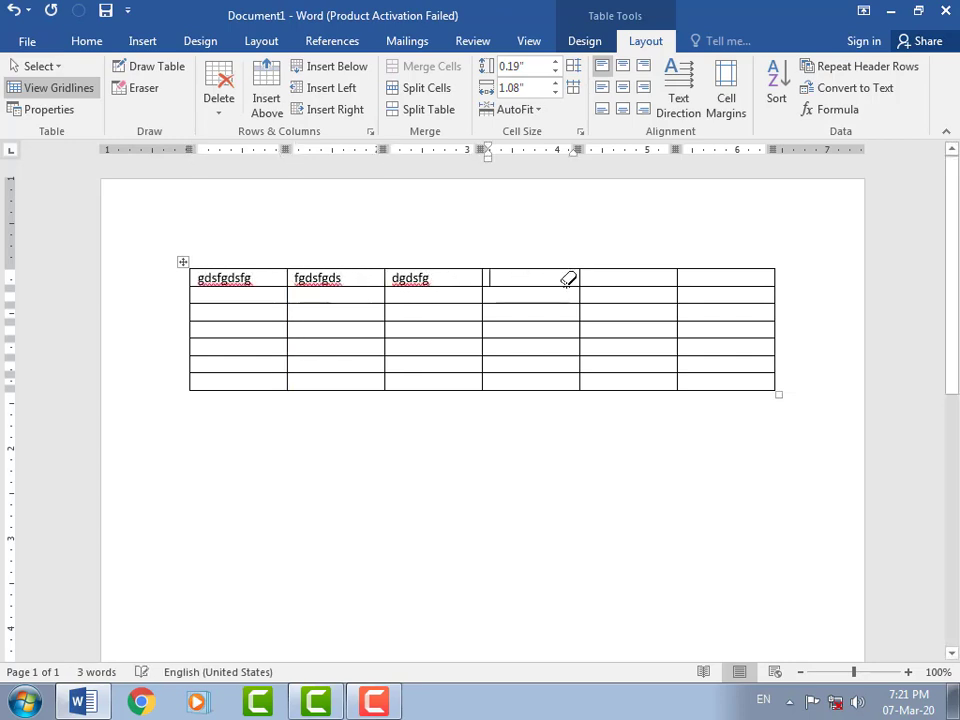
pyautogui.write('fgdsfg')
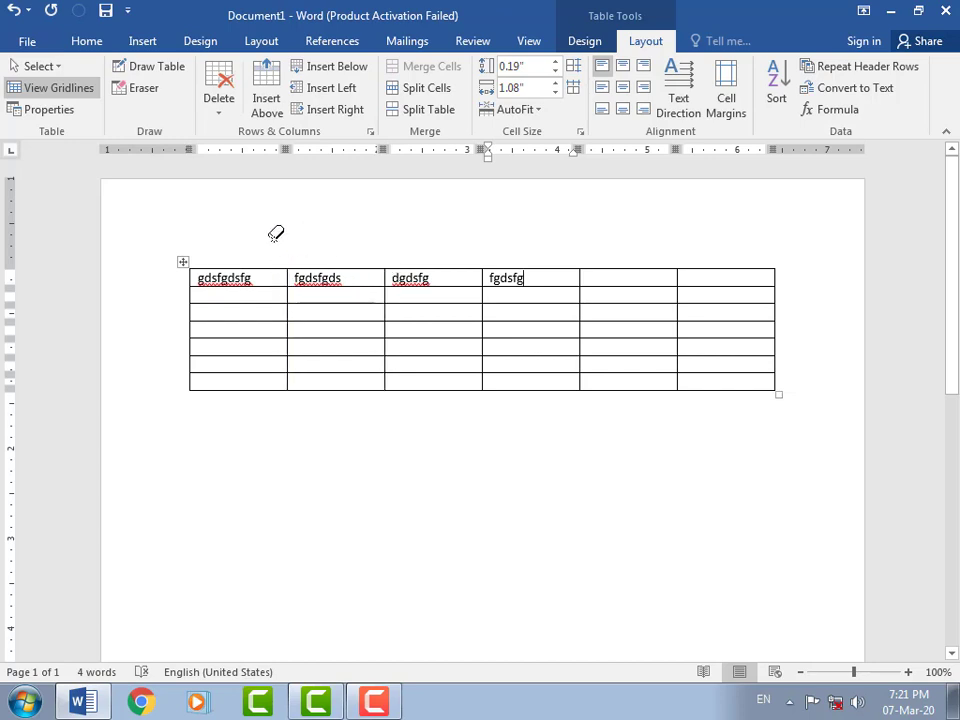
# Insert a blank row above the text row, and another blank row below the new one
pyautogui.click(274, 98)
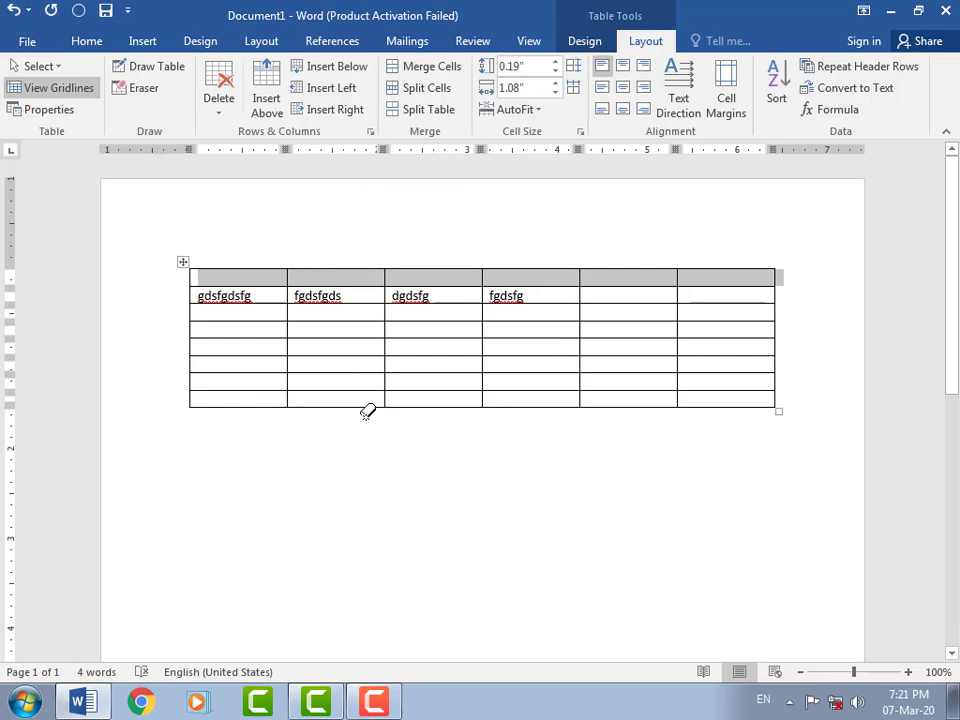
pyautogui.click(322, 64)
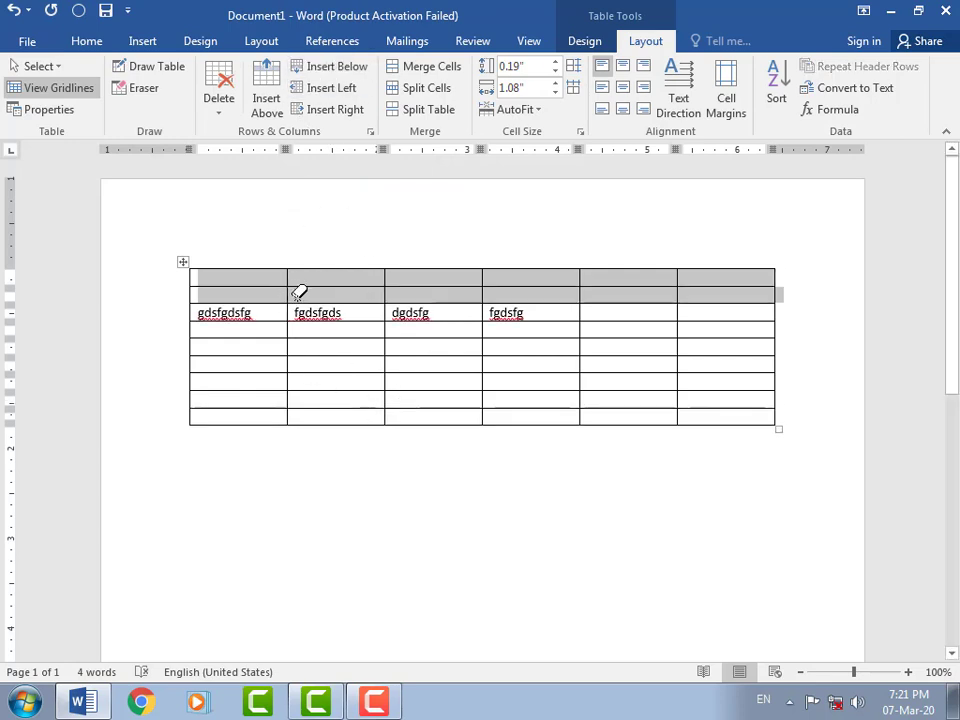
# Insert a column to the left of the "fgdsfgds" column, and another to the right of the new column
pyautogui.click(358, 304)
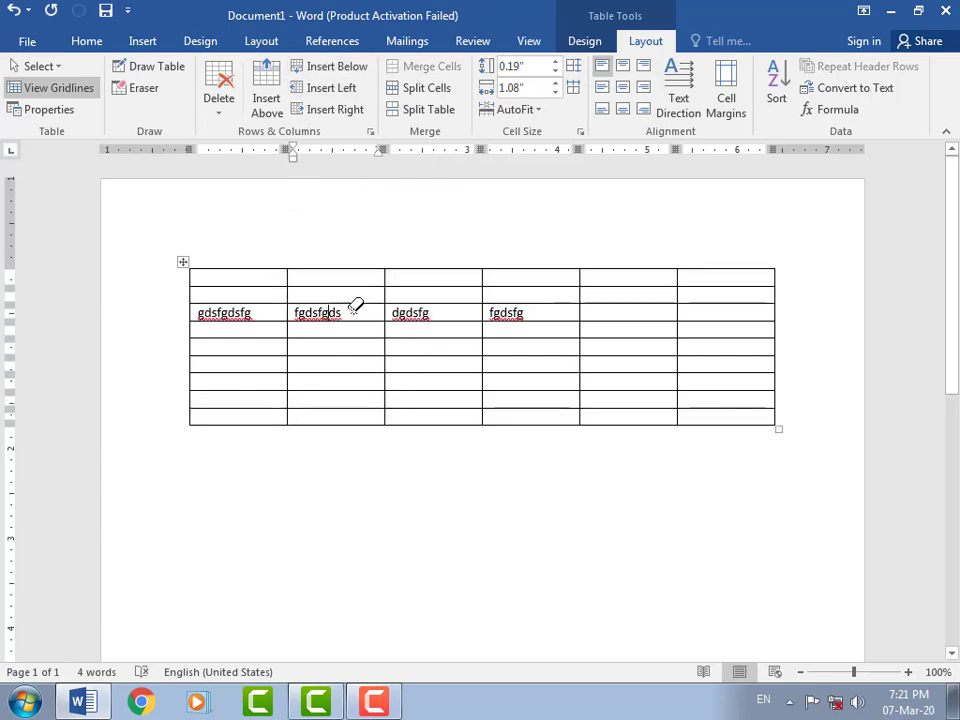
pyautogui.click(321, 87)
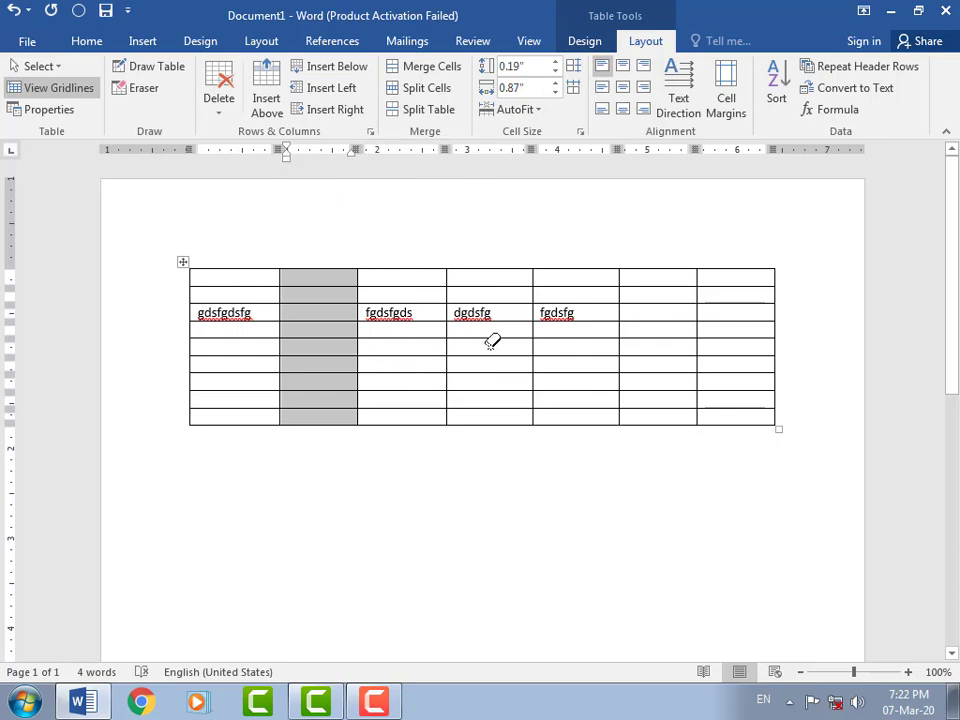
pyautogui.click(329, 108)
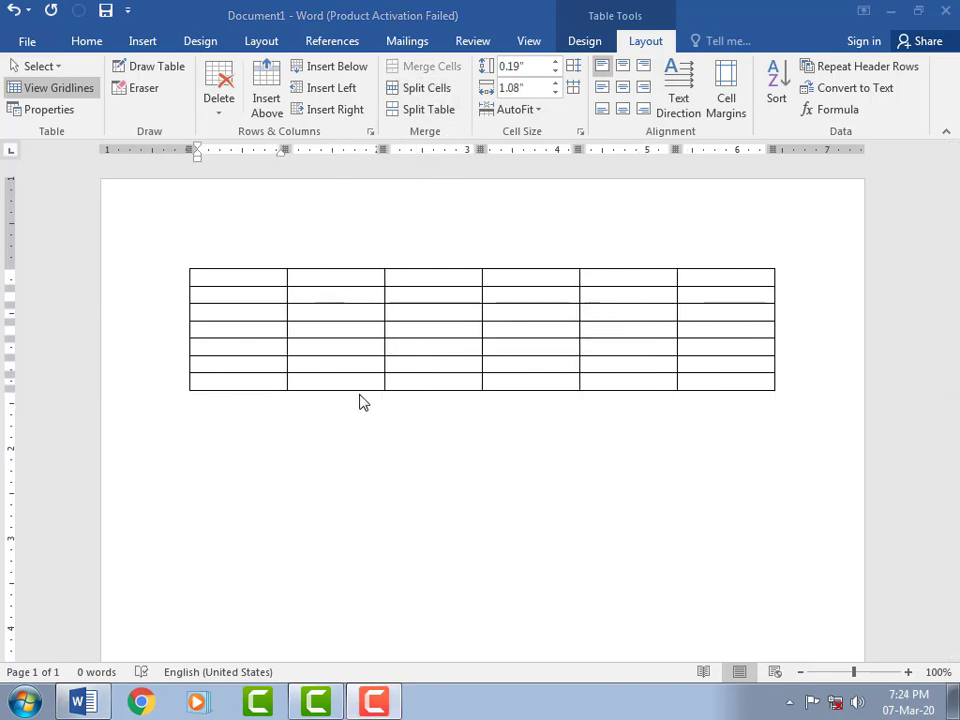
# Enter "Waseem Computer Academy" in the first cell of the table's top row
pyautogui.click(250, 286)
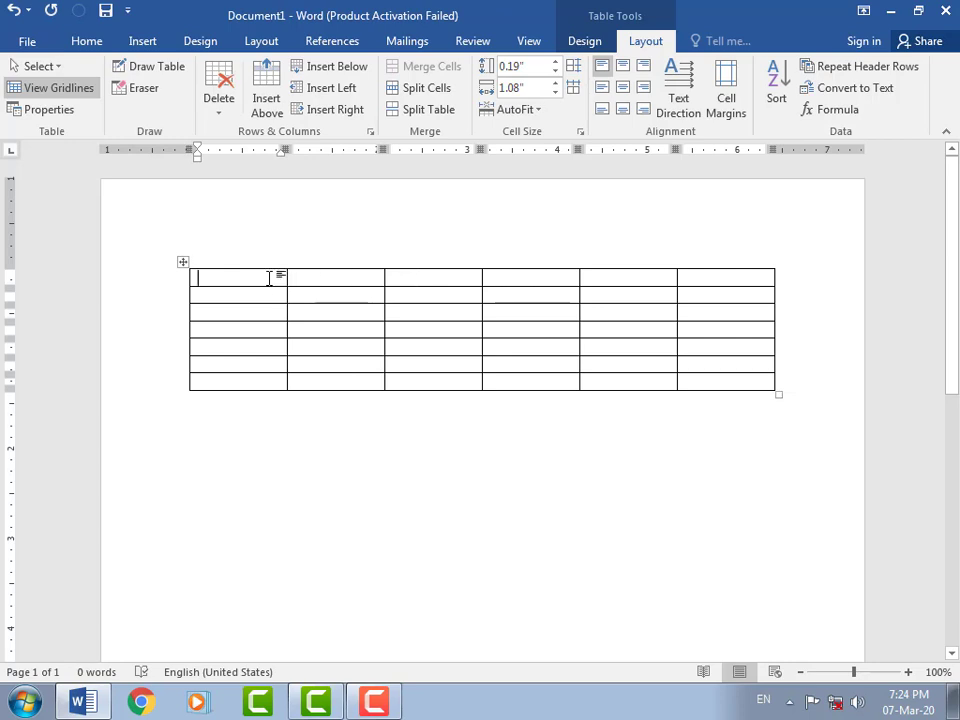
pyautogui.write('Wasee')
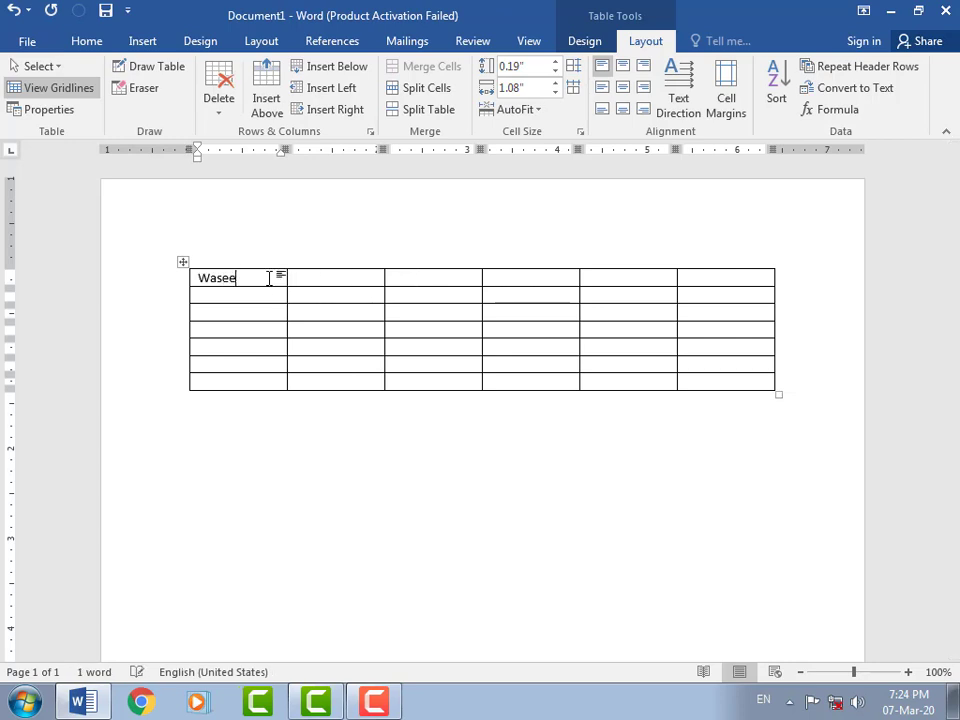
pyautogui.write('m Com')
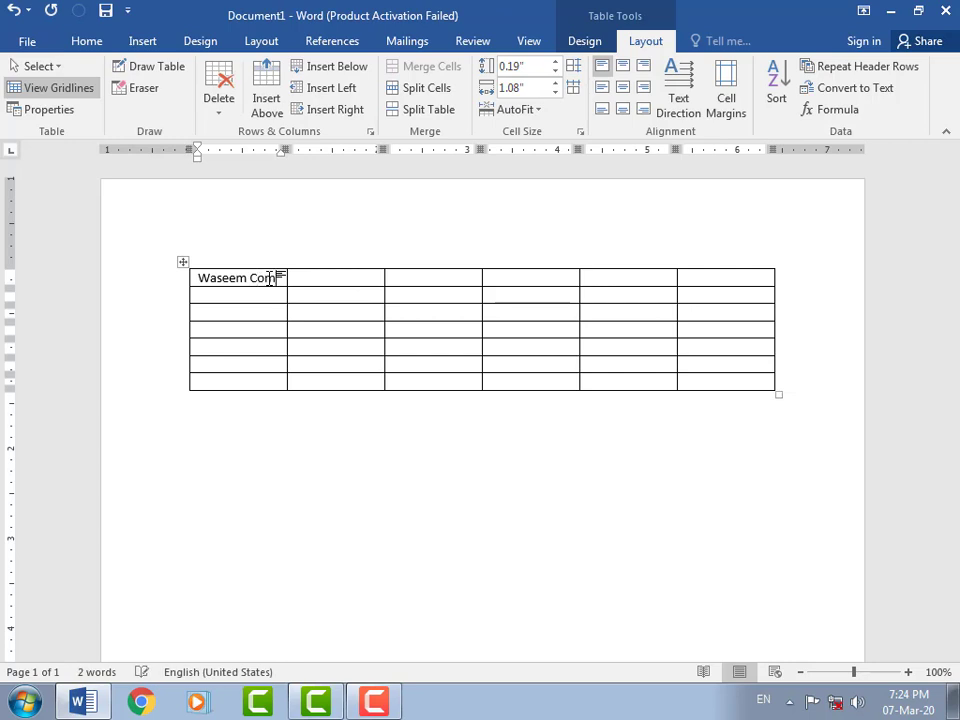
pyautogui.write('puter A')
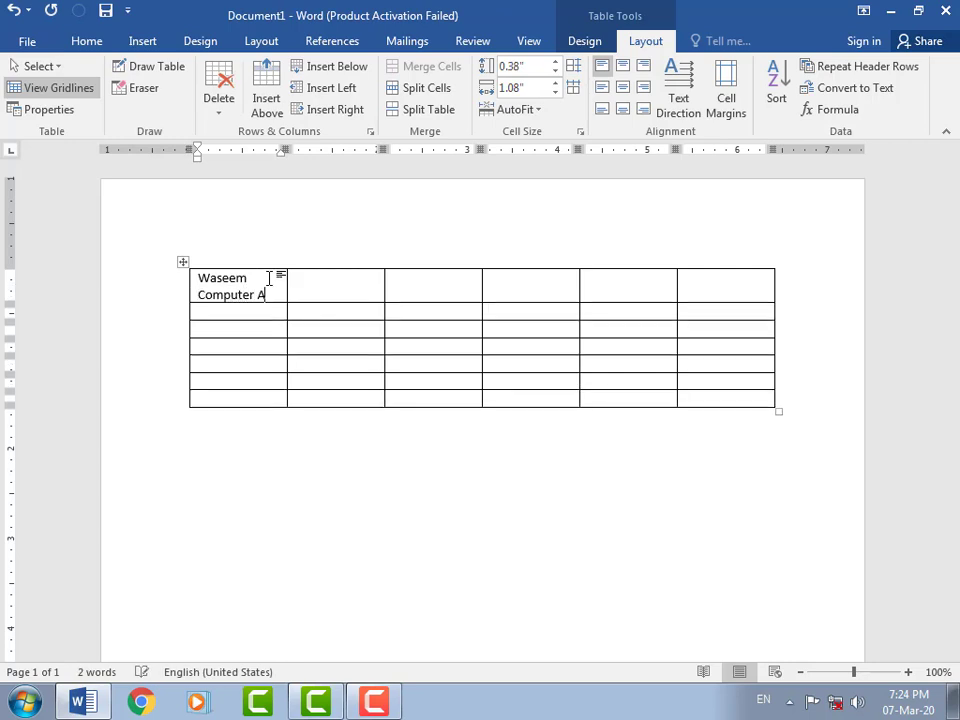
pyautogui.write('cademy')
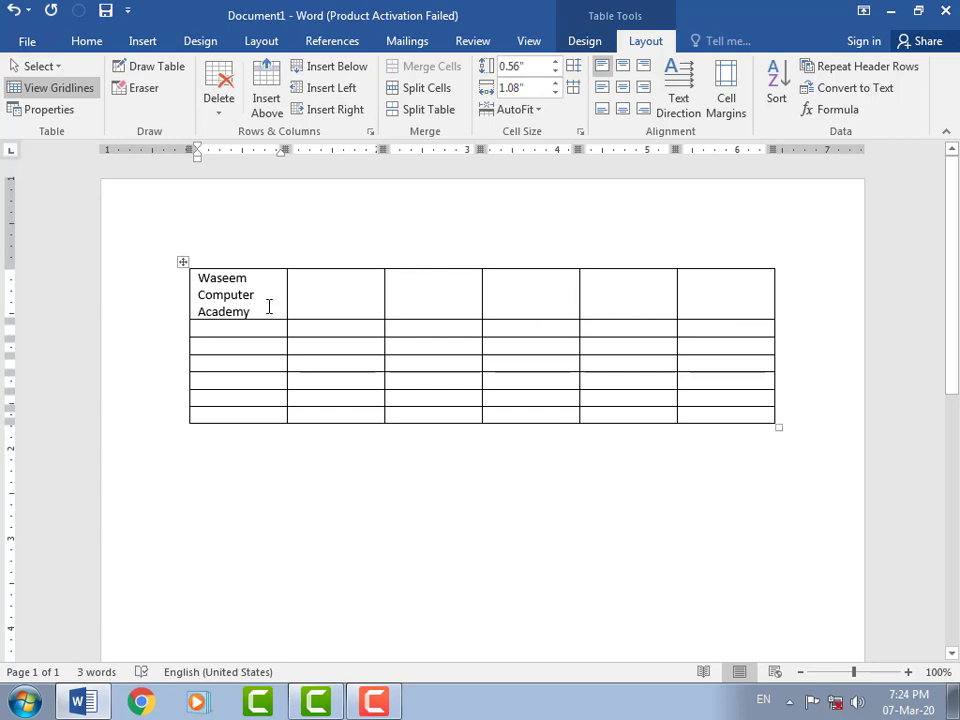
# Merge all six cells of the top row into one cell containing "Waseem Computer Academy"
pyautogui.moveTo(267, 304); pyautogui.dragTo(741, 318)
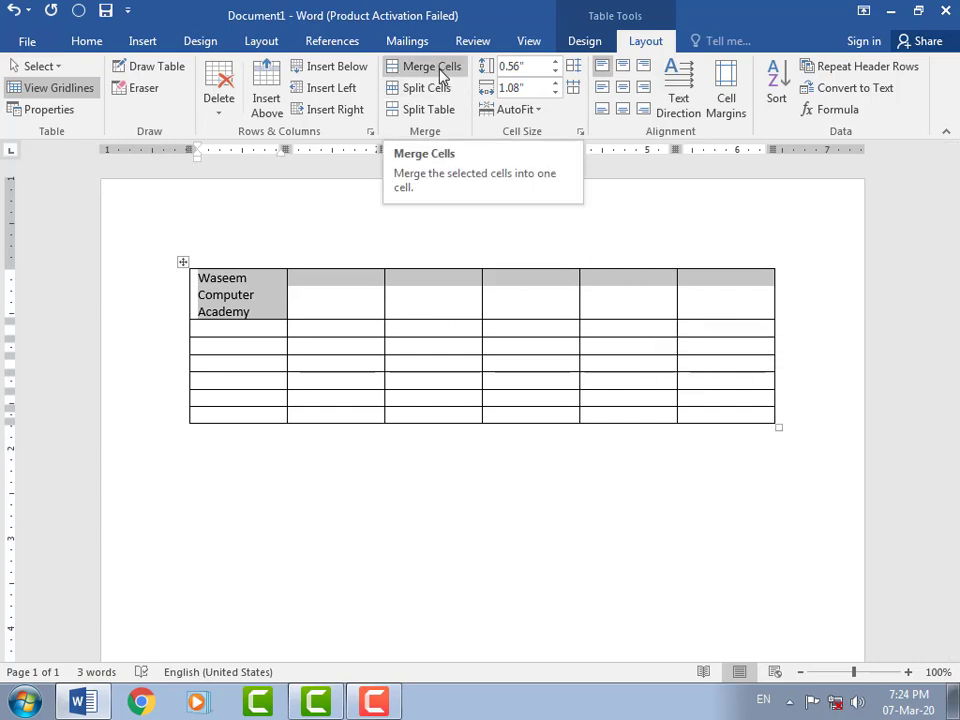
pyautogui.click(441, 75)
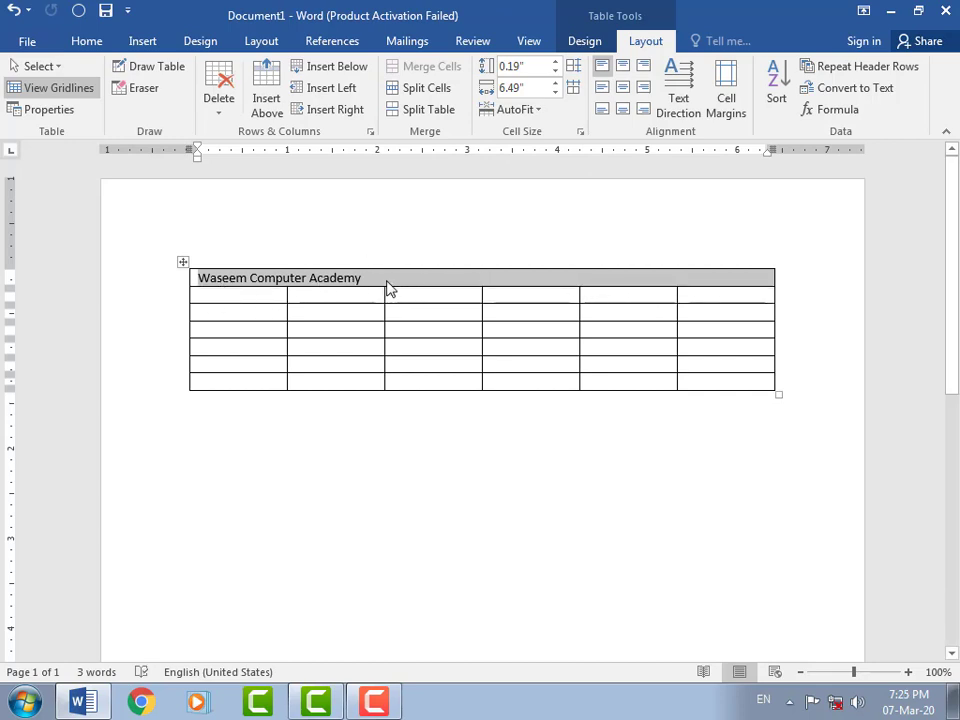
pyautogui.click(393, 287)
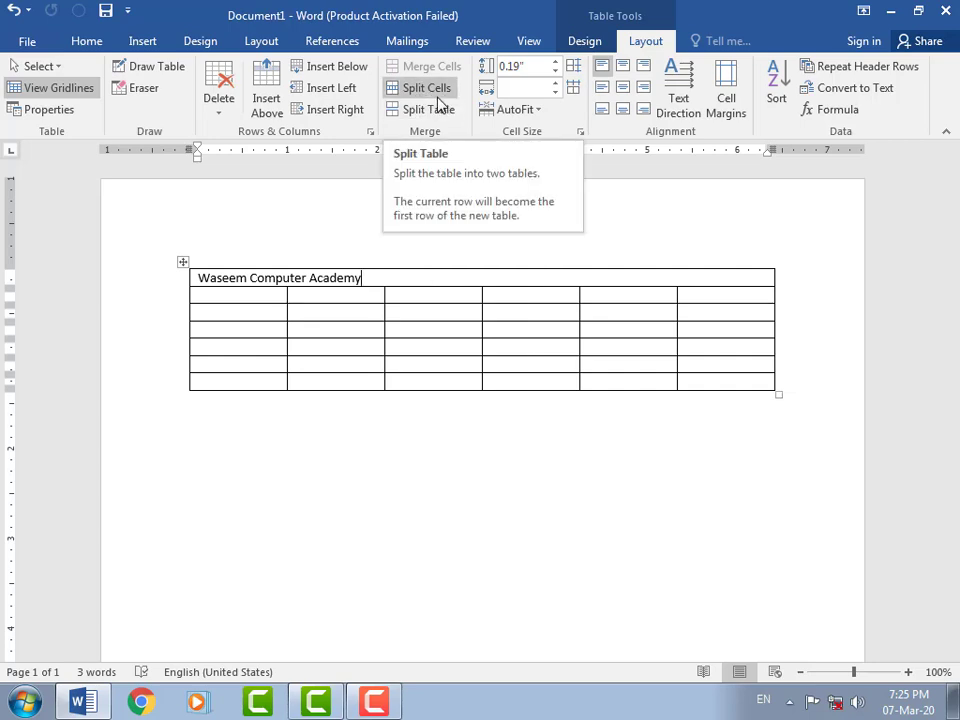
# Enter "Date" in the first cell of the second row and split the cell beneath it into three columns and one row
pyautogui.click(240, 296)
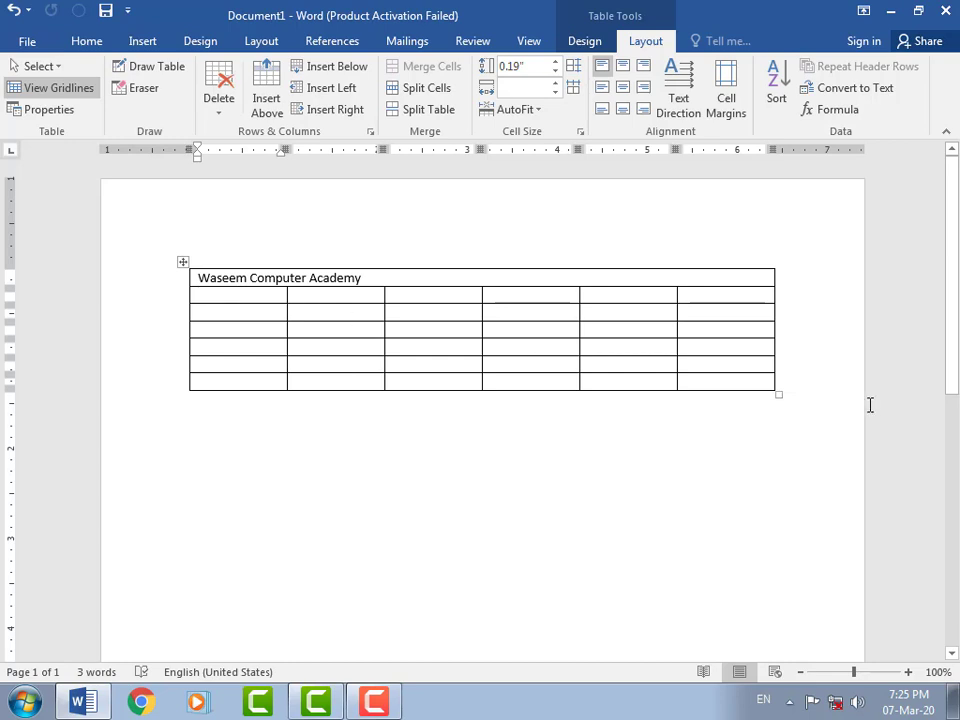
pyautogui.write('Date')
pyautogui.click(236, 316)
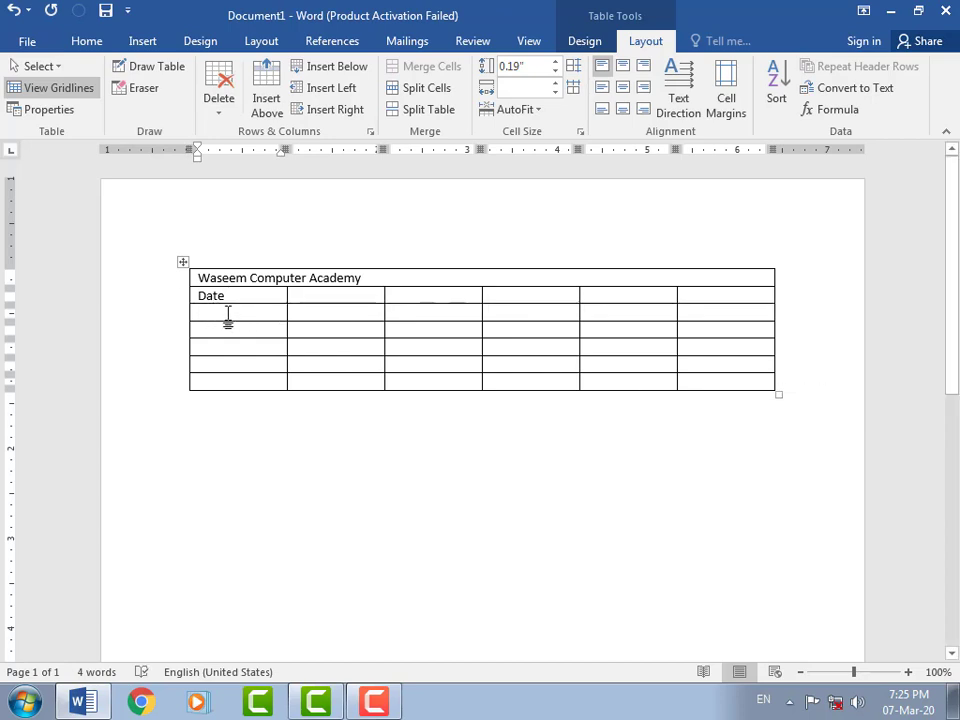
pyautogui.click(427, 88)
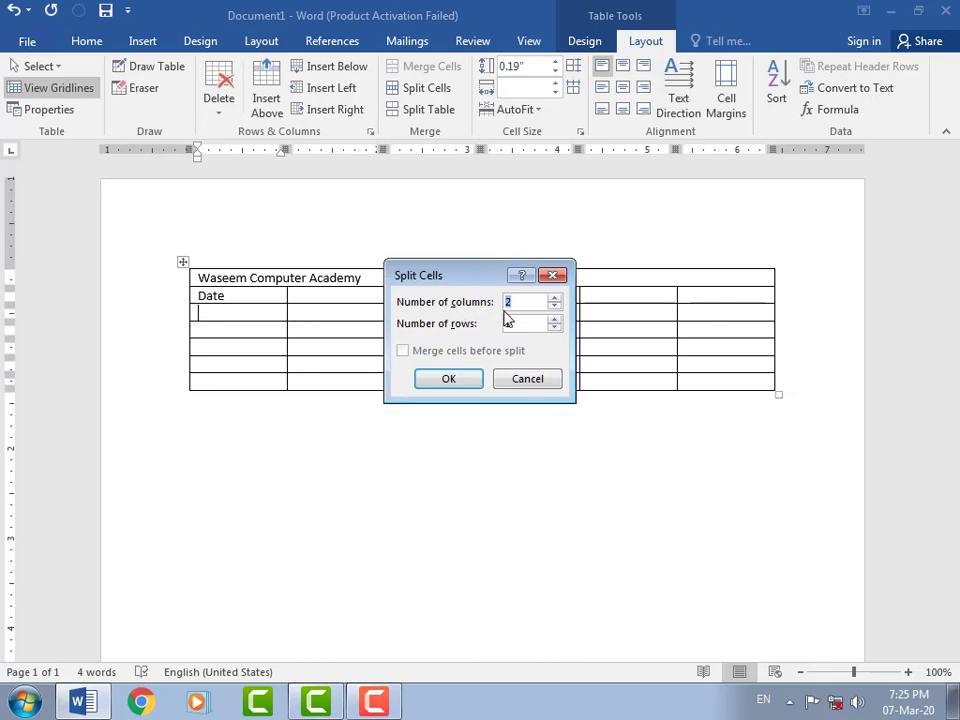
pyautogui.click(555, 298)
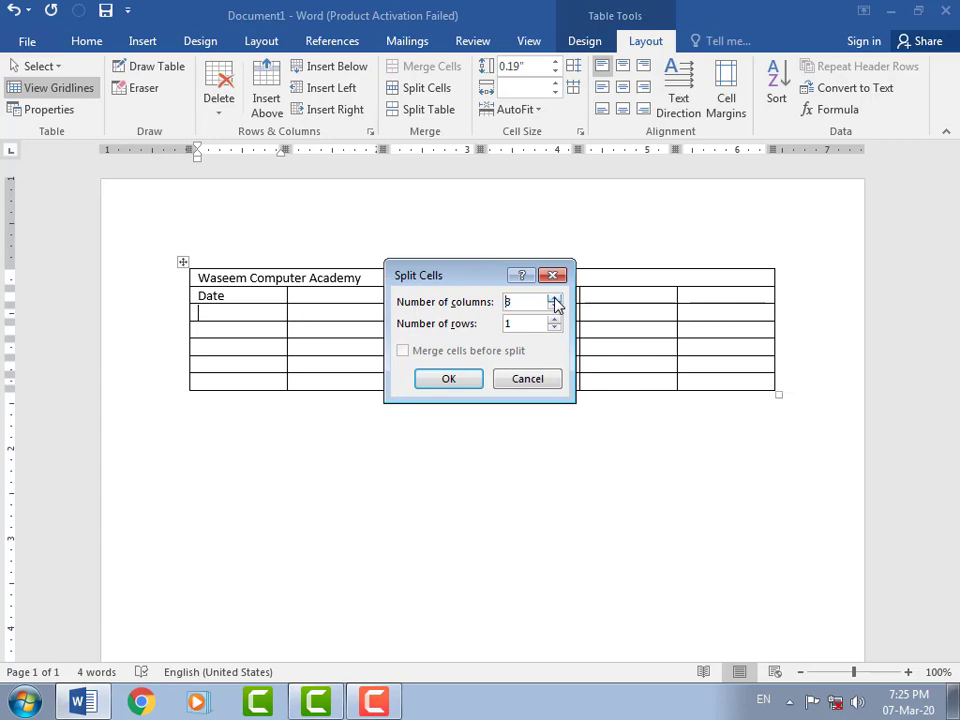
pyautogui.click(460, 383)
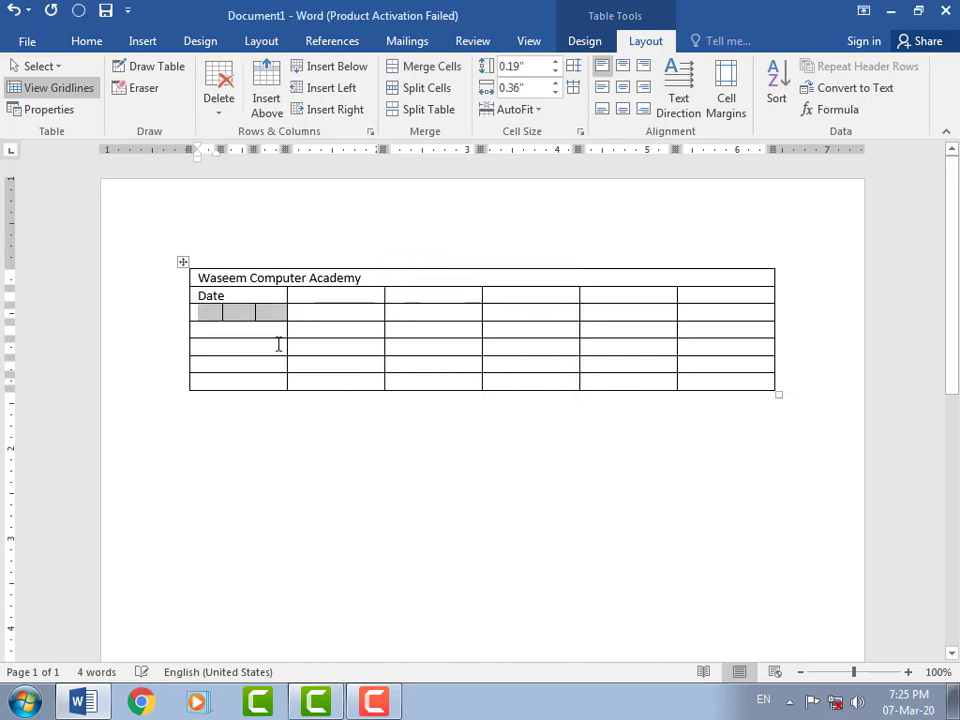
pyautogui.click(206, 316)
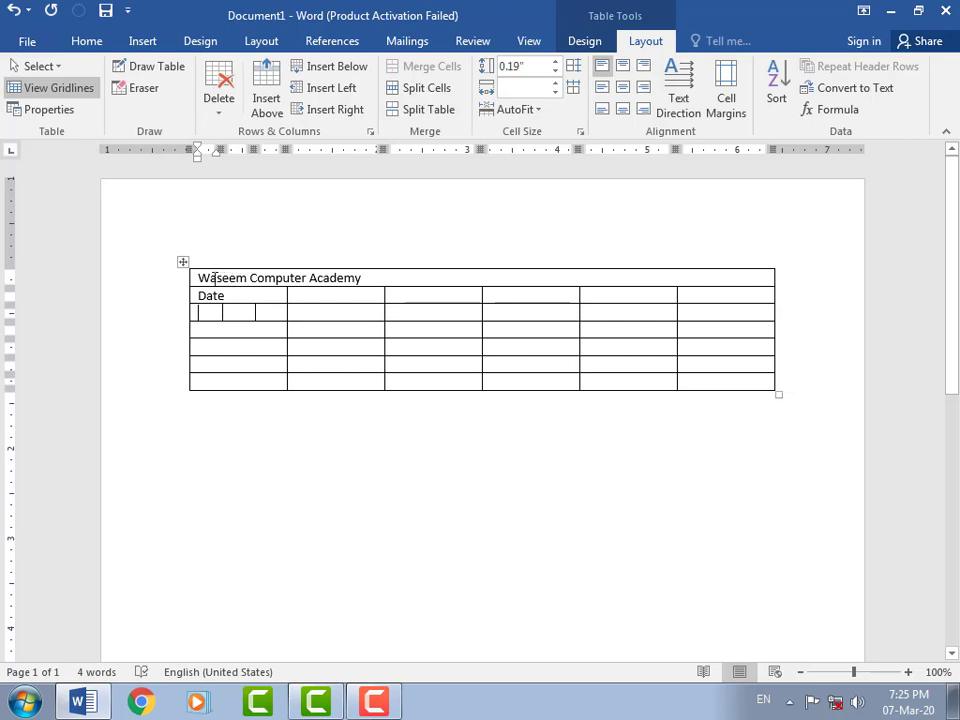
# Split the table above the "Date" row and delete the blank line between the two parts to rejoin them
pyautogui.click(377, 295)
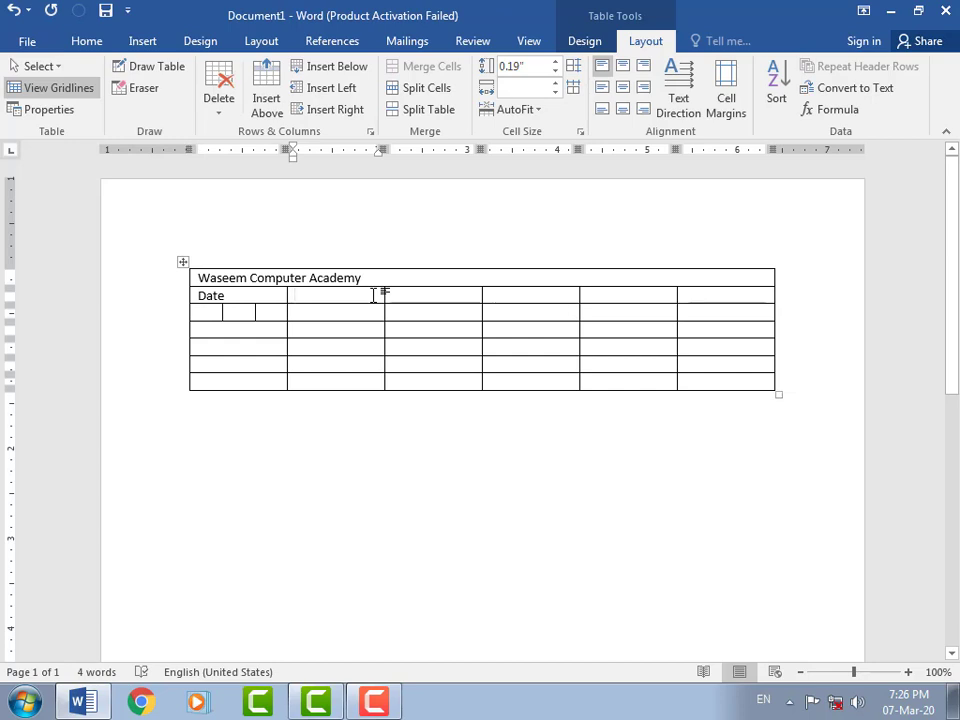
pyautogui.click(428, 110)
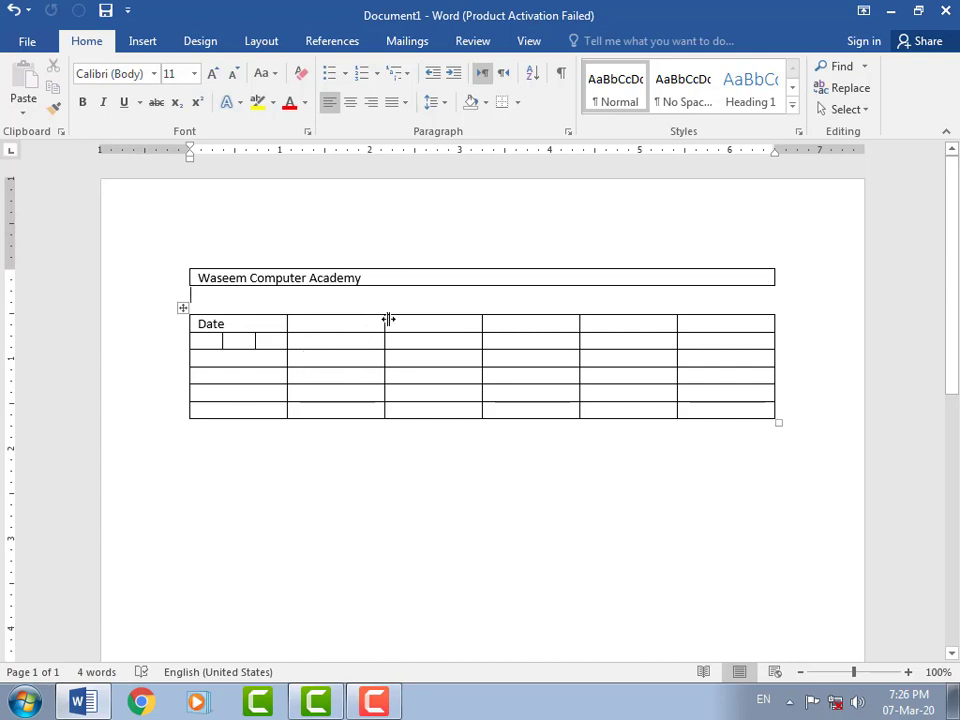
pyautogui.click(196, 303)
pyautogui.press('Delete')
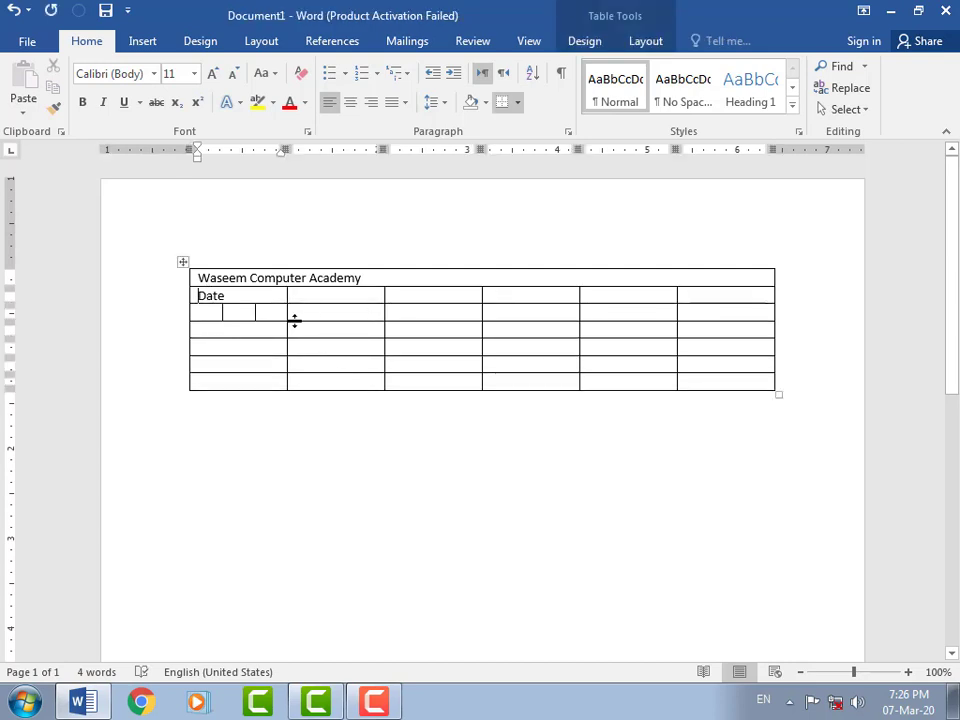
pyautogui.click(645, 41)
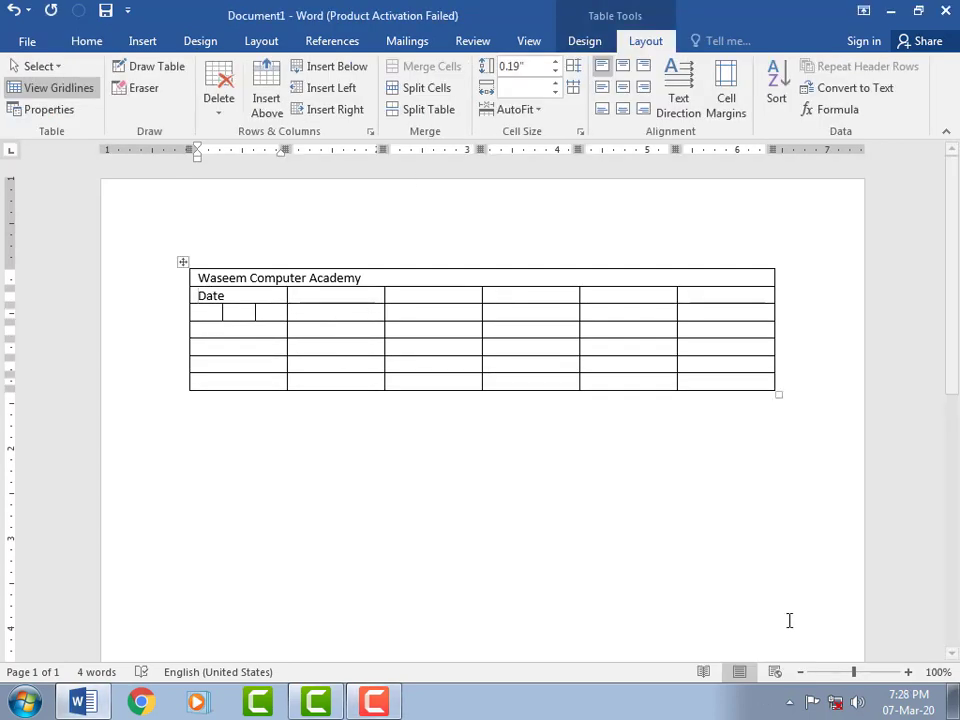